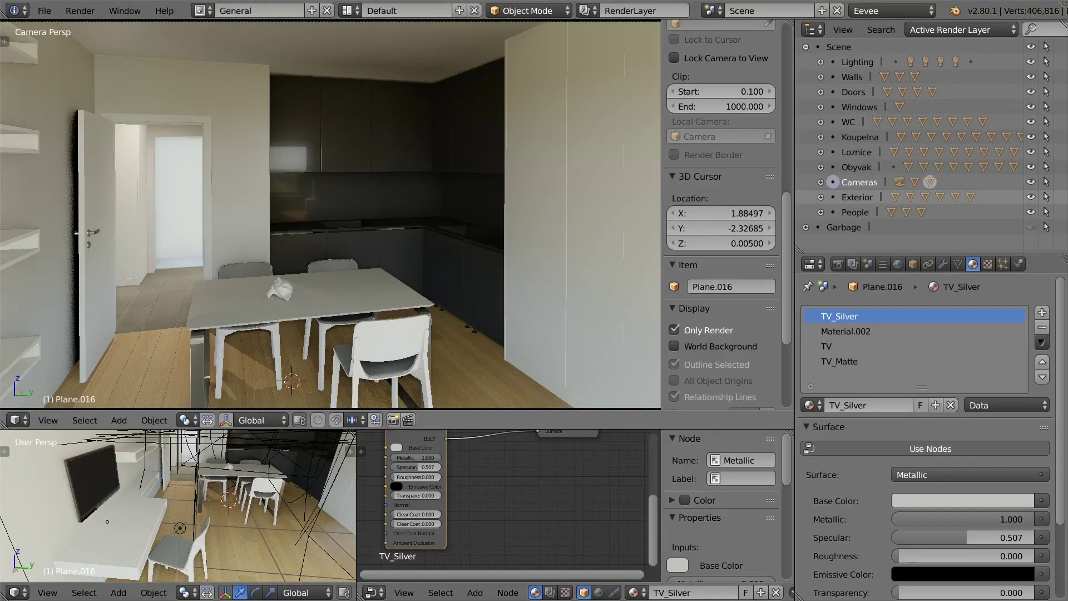
Reposition the camera to frame the TV wall, shelves and dining table, and enlarge the 3D viewport
key("shift+grave")
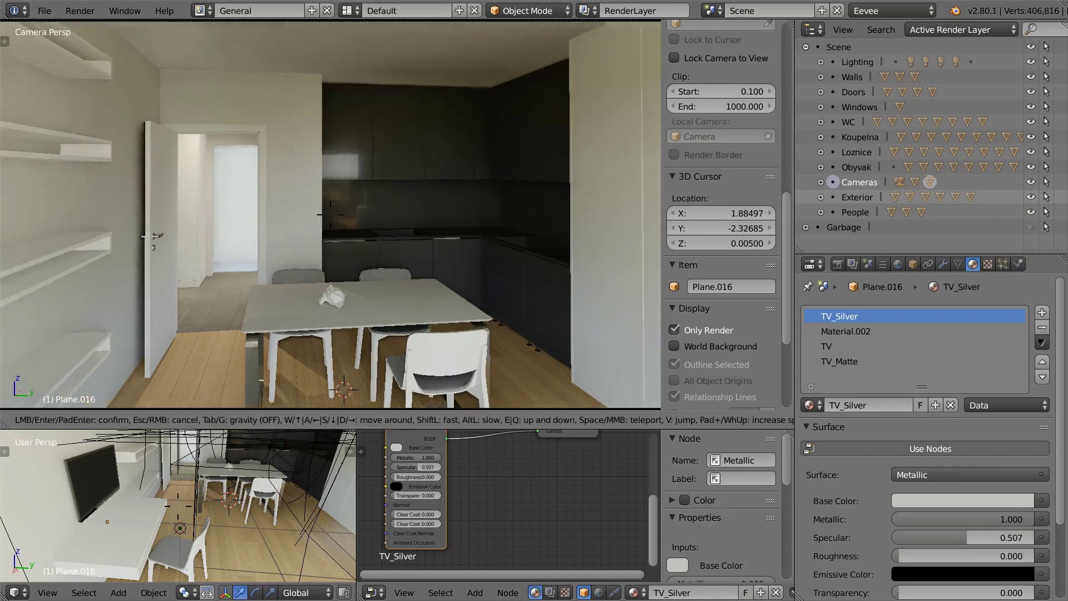
key("s")
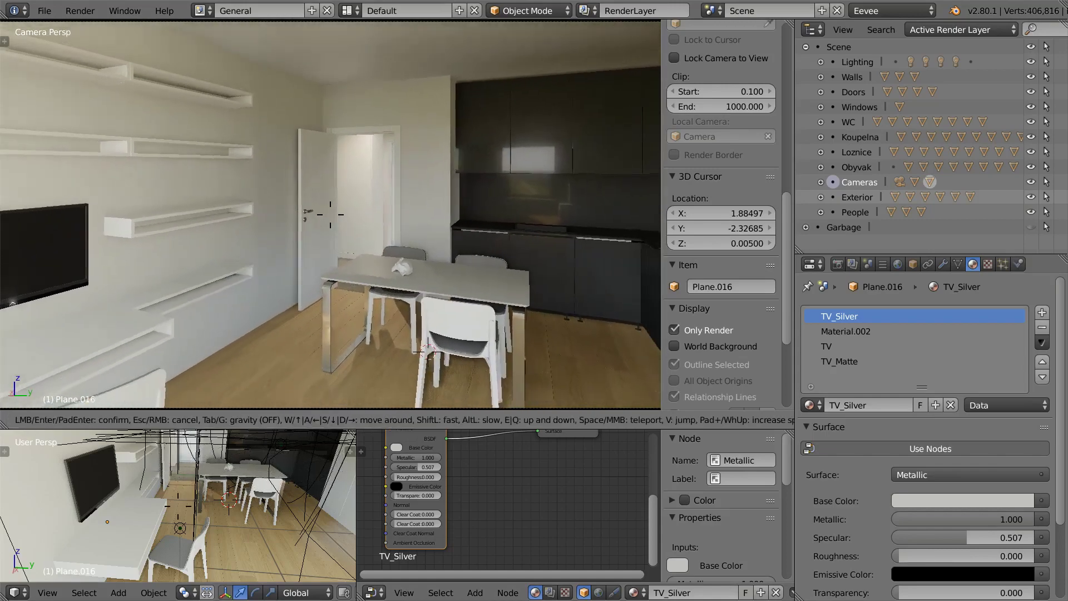
left_click(330, 215)
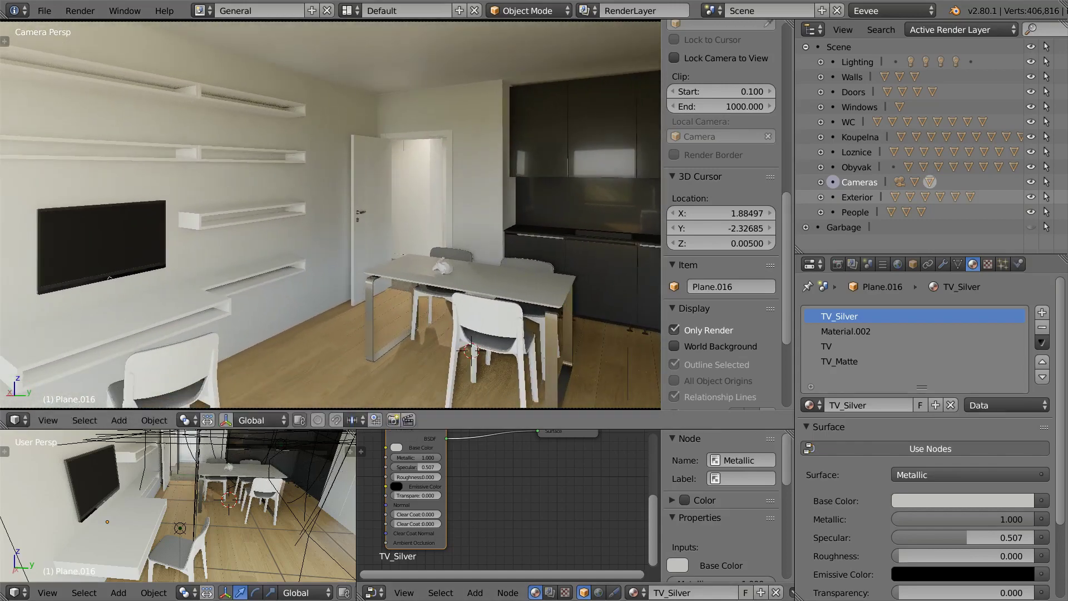
left_click_drag(500, 429, 501, 497)
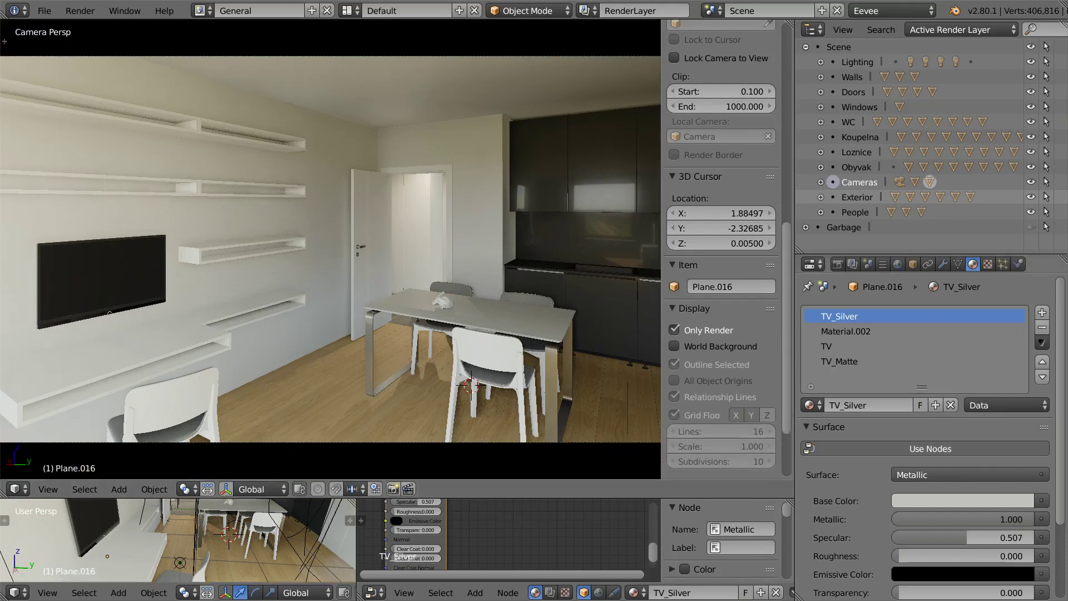
left_click_drag(794, 262, 928, 262)
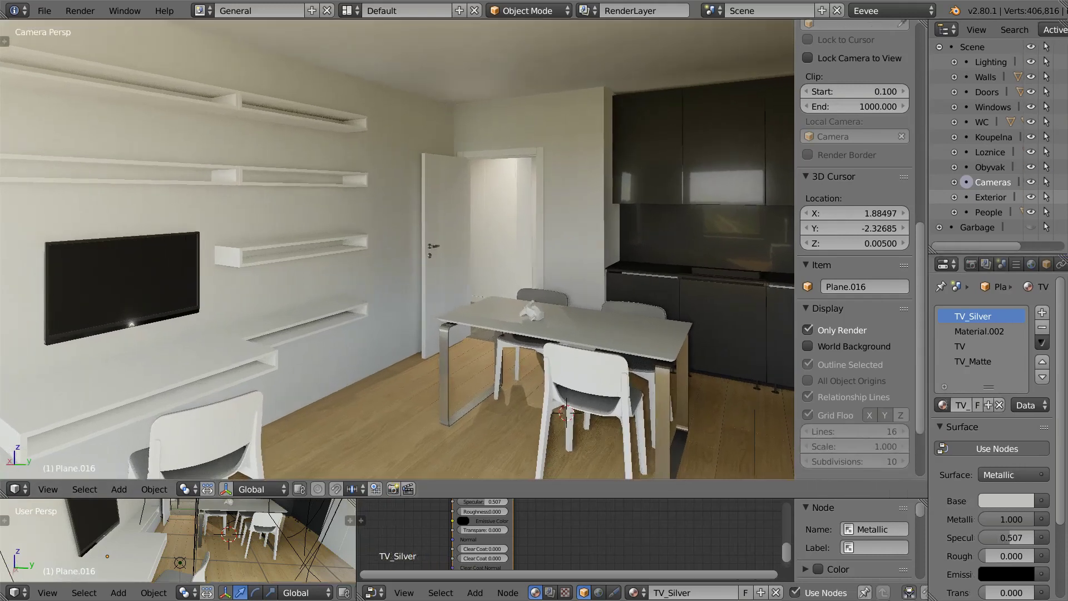
Compare the living room with Ambient Occlusion off and on in the render layer's post-process settings, leaving it enabled
left_click(1001, 264)
left_click(986, 264)
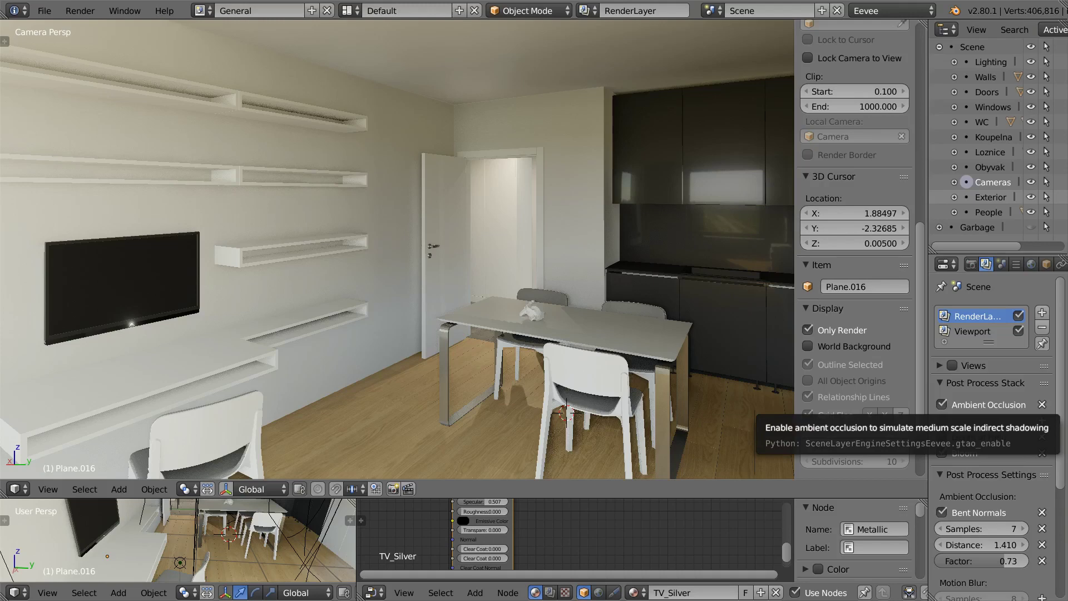
left_click(942, 405)
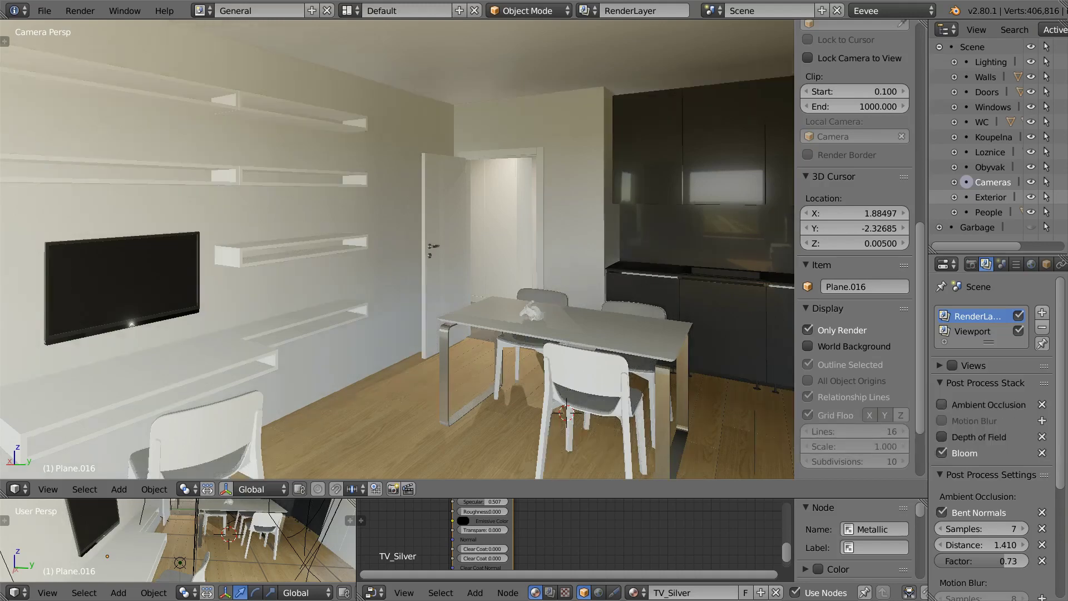
left_click(942, 404)
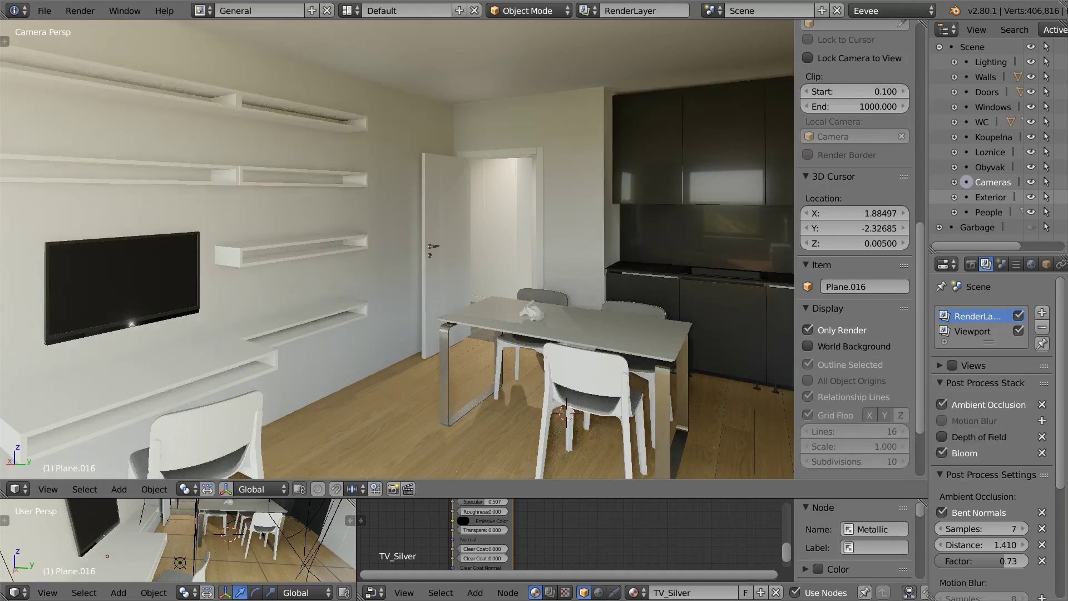
left_click(942, 404)
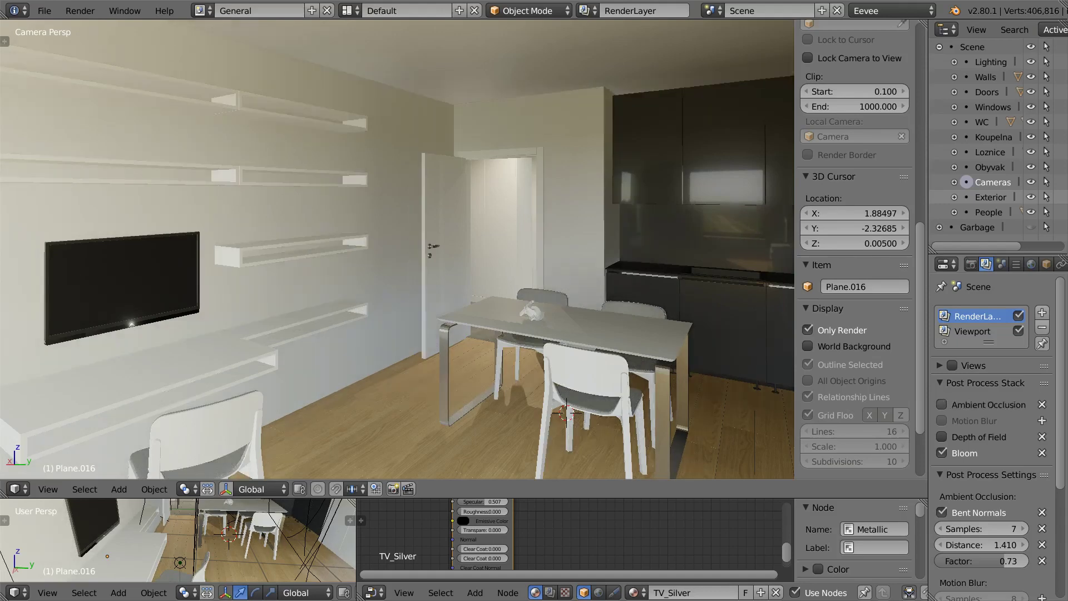
left_click(941, 404)
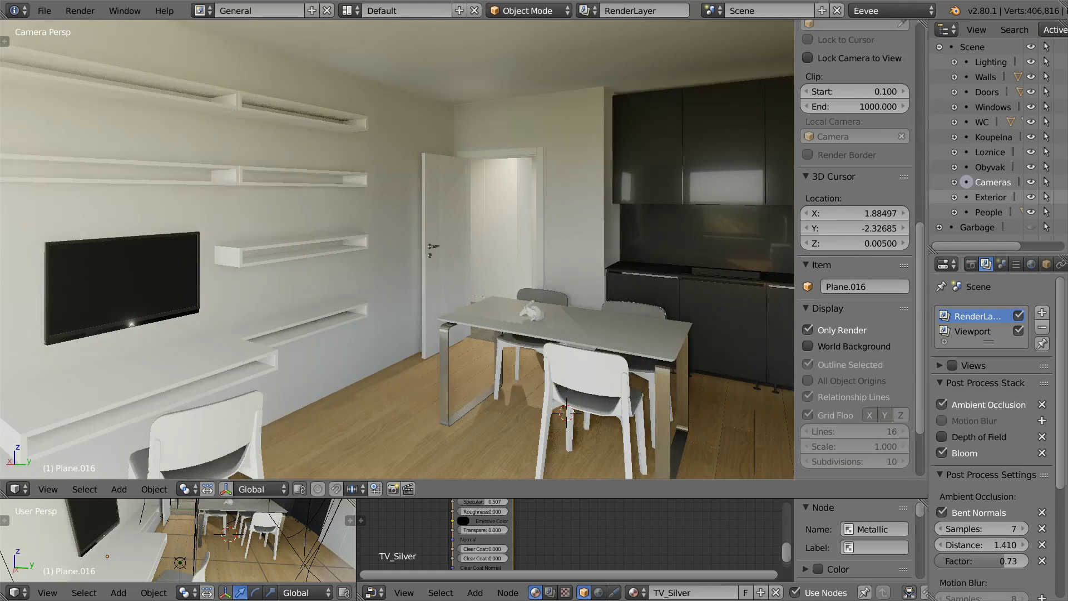
left_click(942, 404)
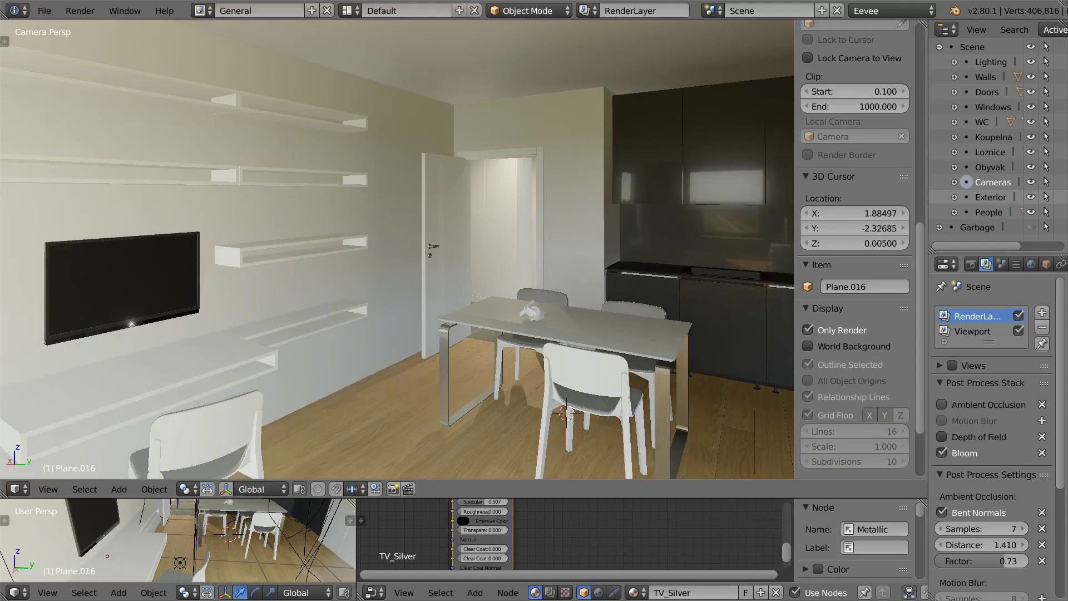
left_click(941, 405)
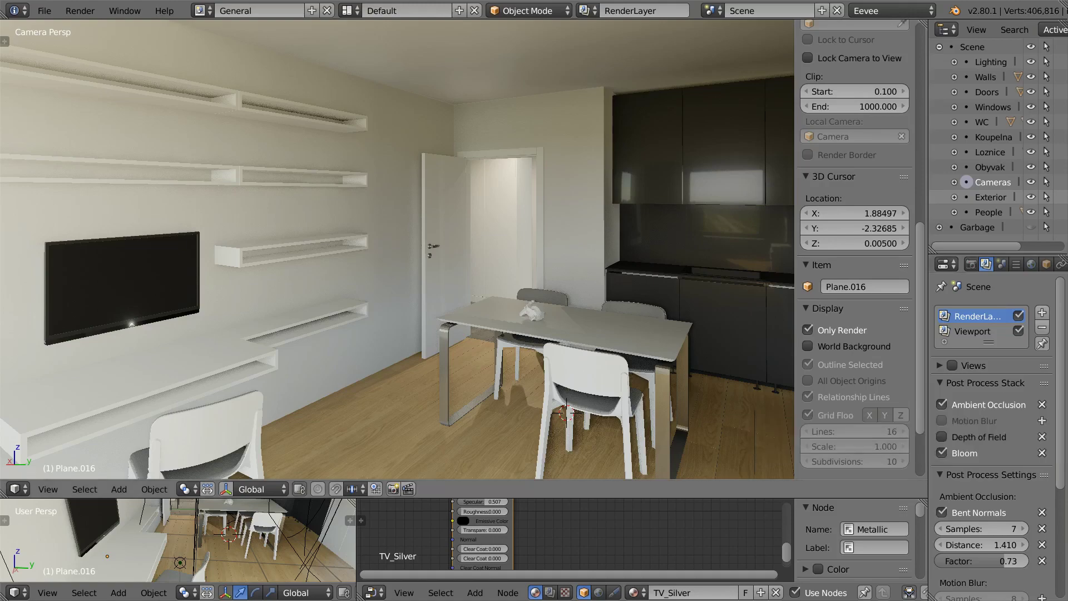
Walk up to the seated man in the wall niche and compare the shading with Ambient Occlusion off and on
key("shift+grave")
key("w")
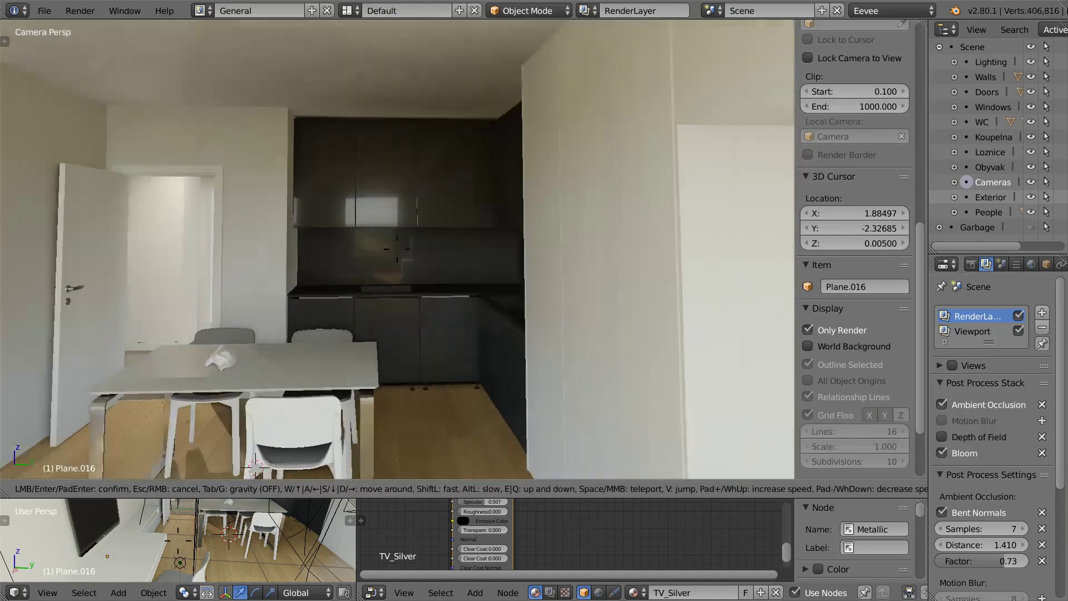
key("a")
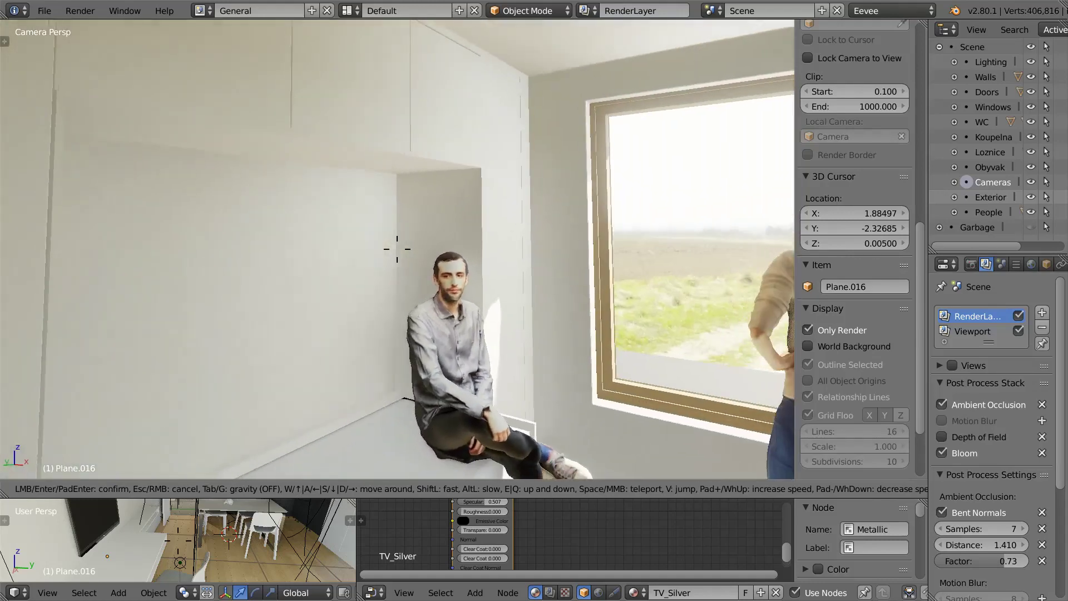
key("s")
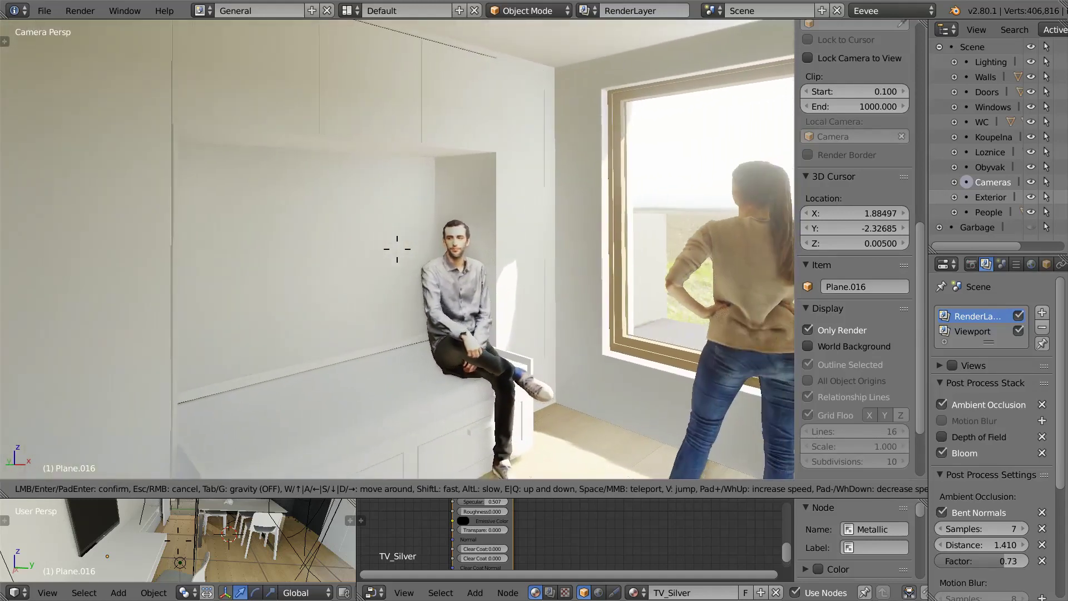
key("w")
left_click(397, 250)
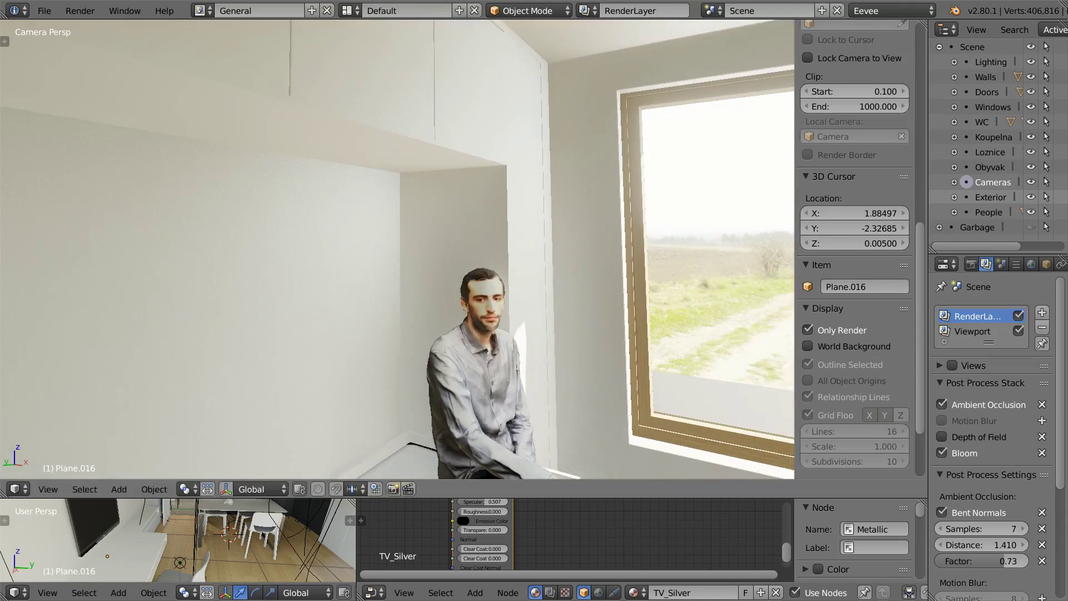
left_click(941, 404)
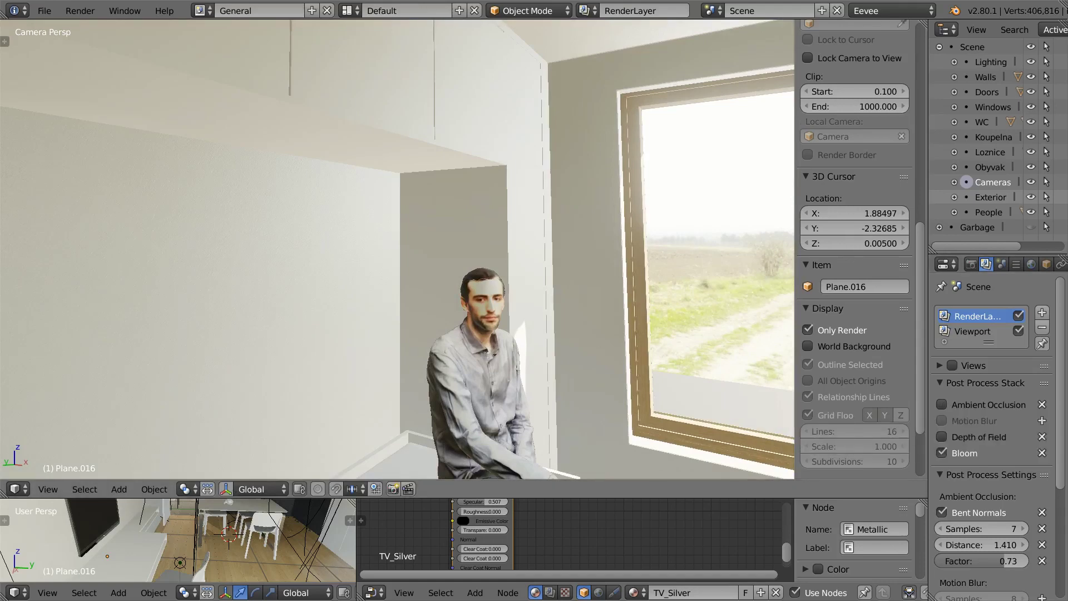
left_click(942, 404)
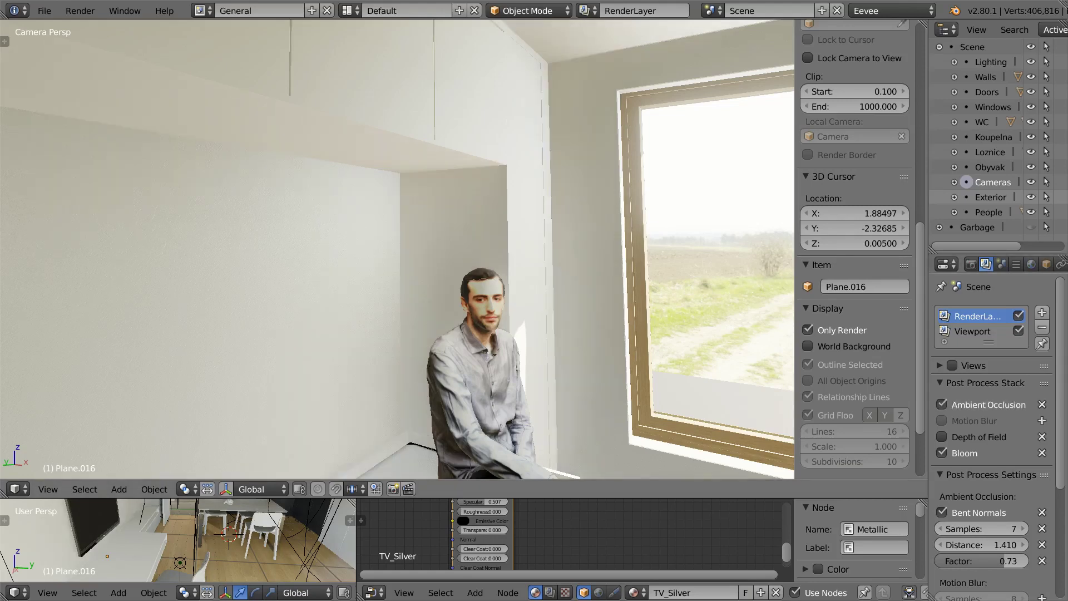
Turn the view to the window corner, balcony door and TV shelves, and compare Ambient Occlusion off and on
key("shift+grave")
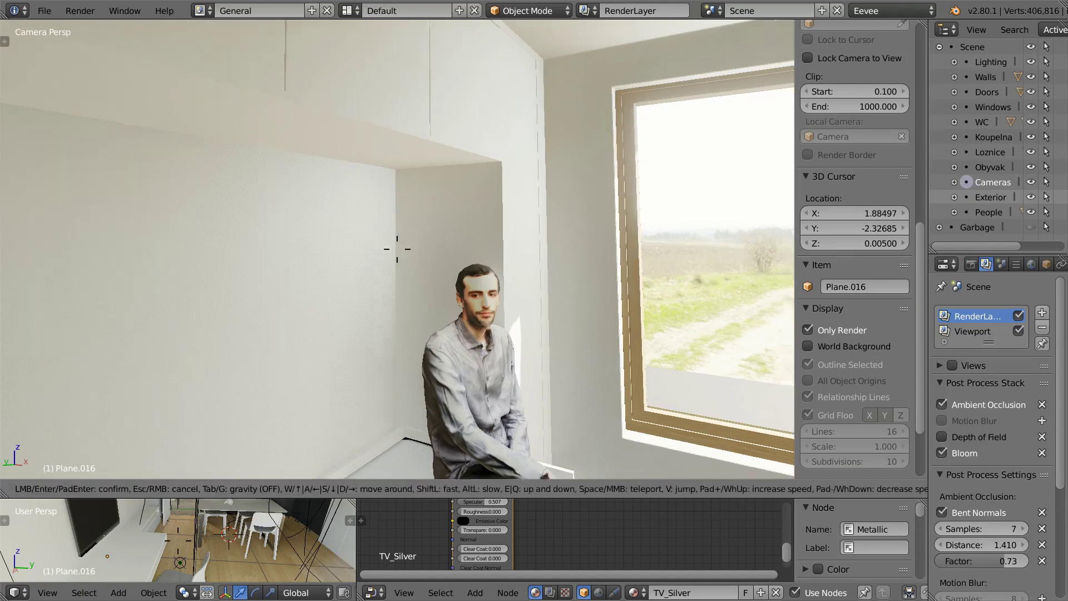
key("w")
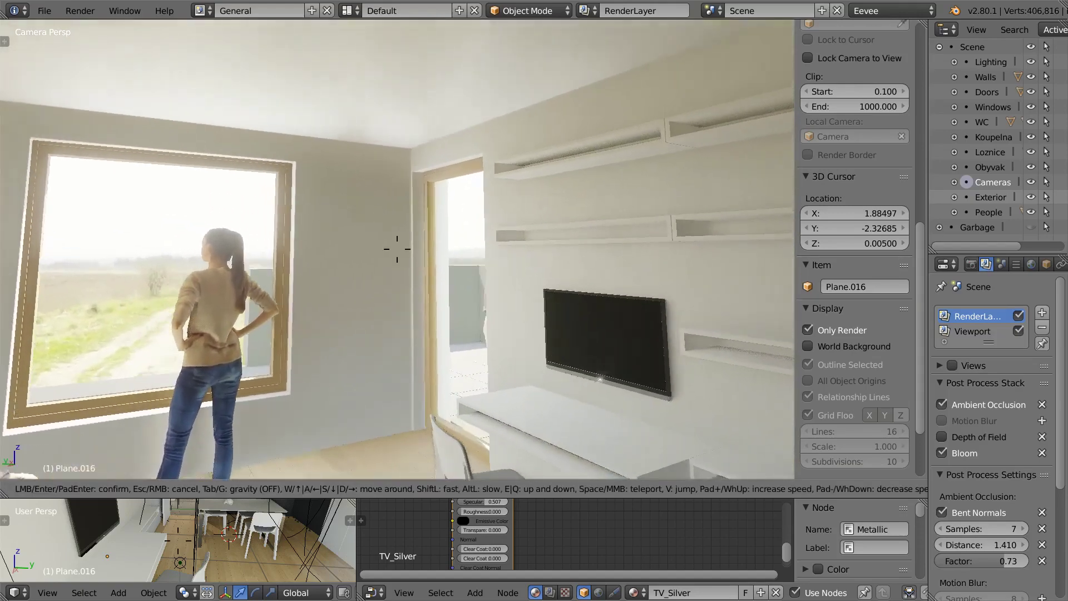
key("Return")
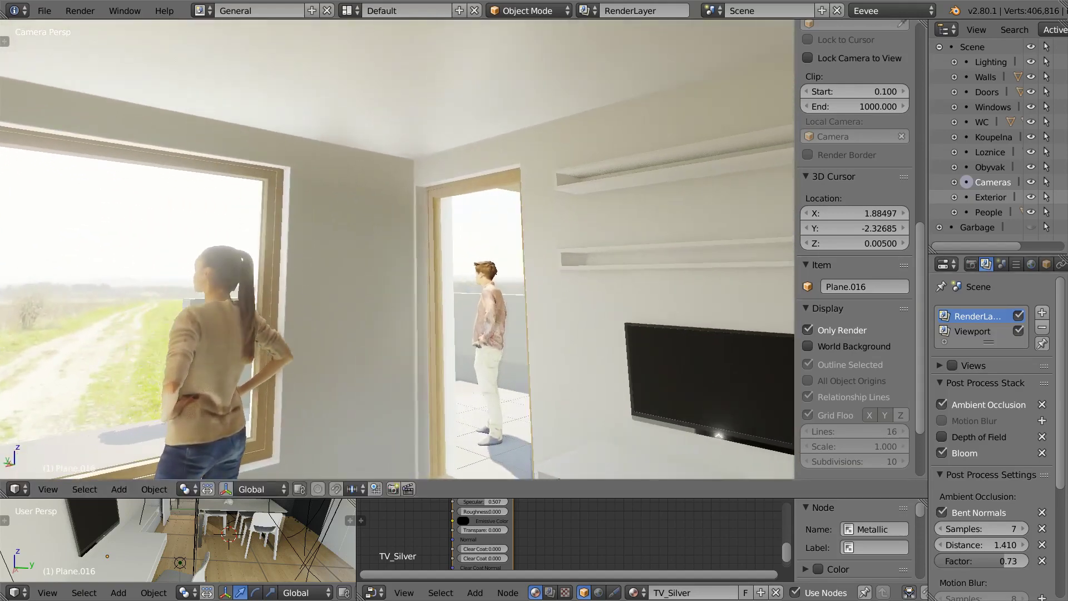
left_click(942, 404)
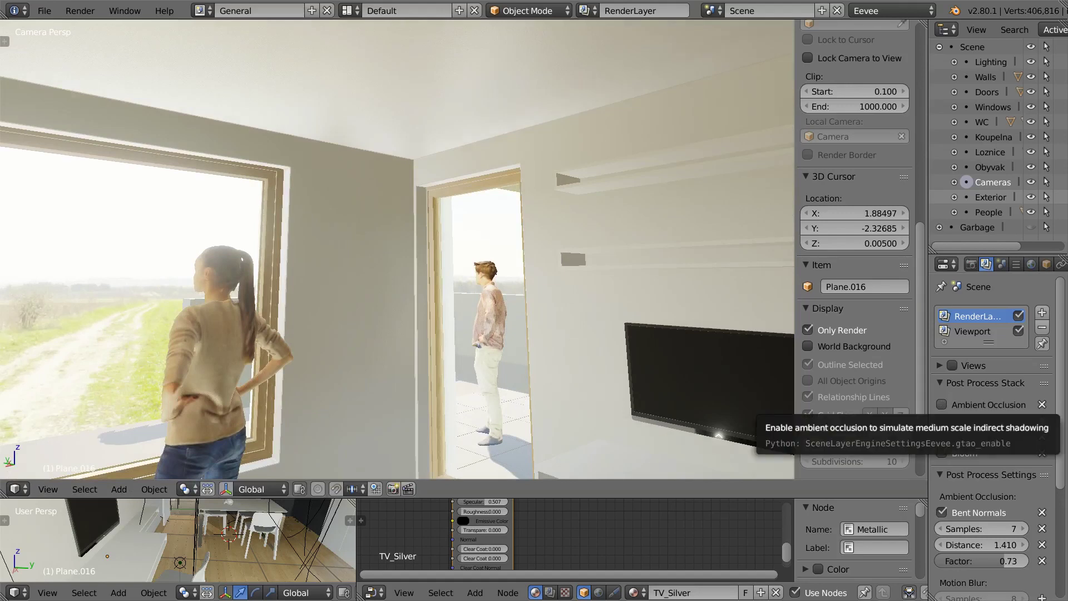
left_click(942, 405)
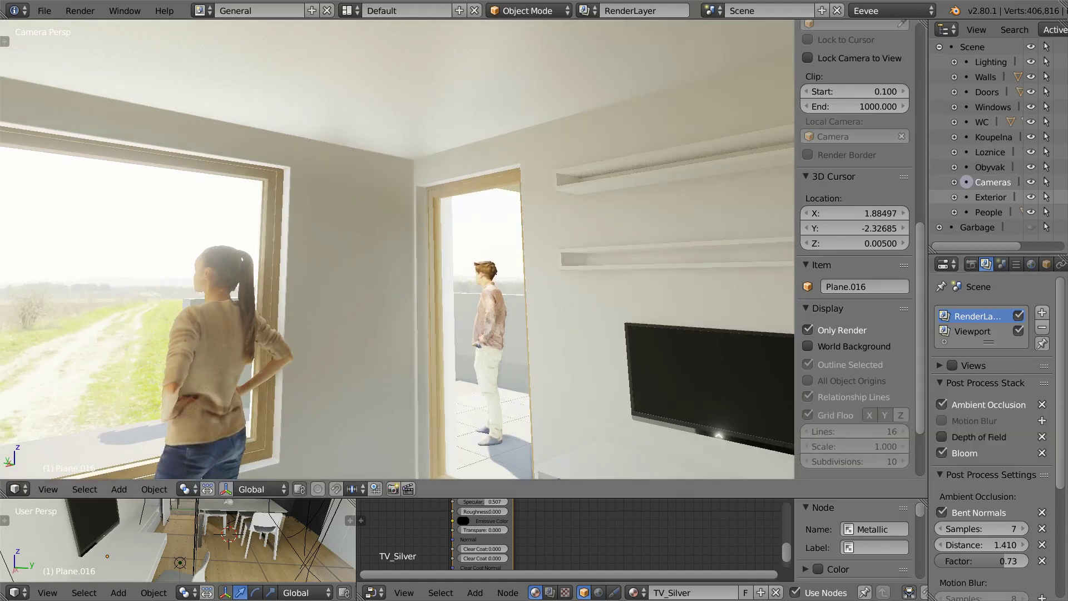
Walk the camera back into the hallway so it looks through the doorway at the dining table and window
key("shift+f")
key("s")
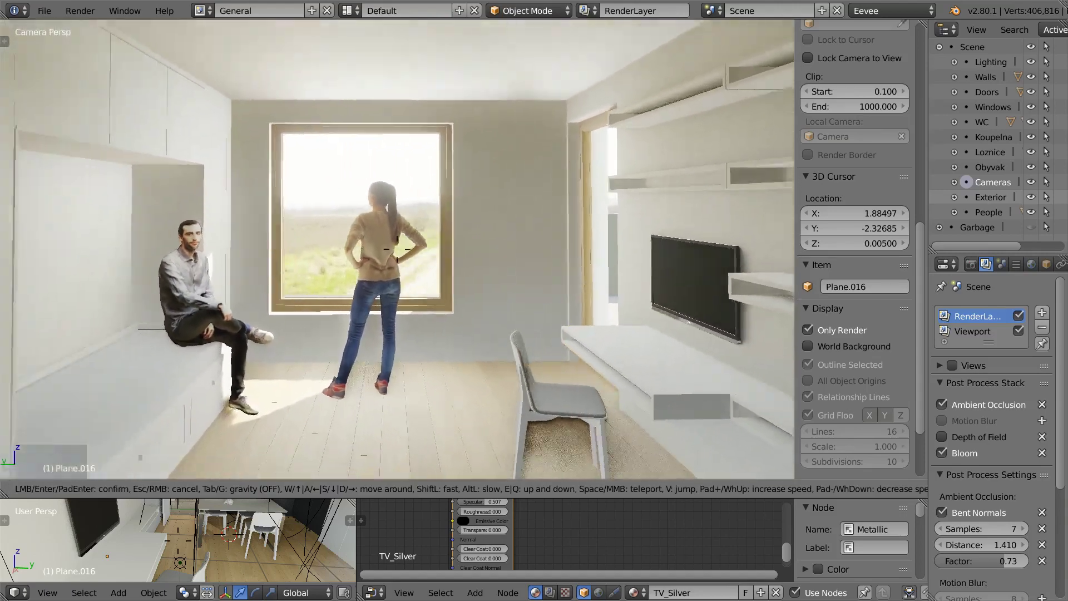
key("s")
key("d")
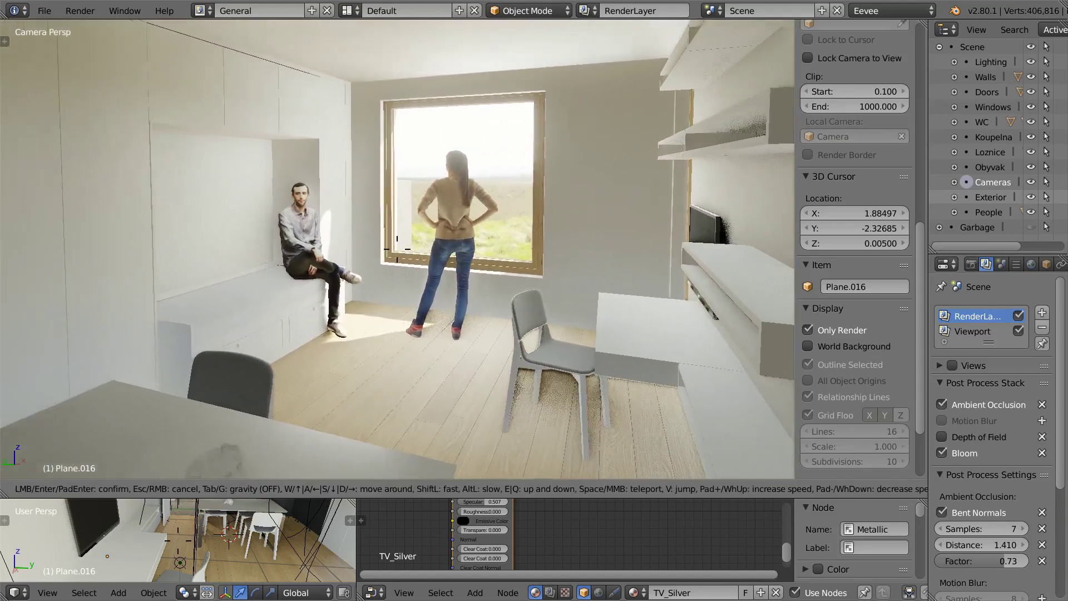
key("a")
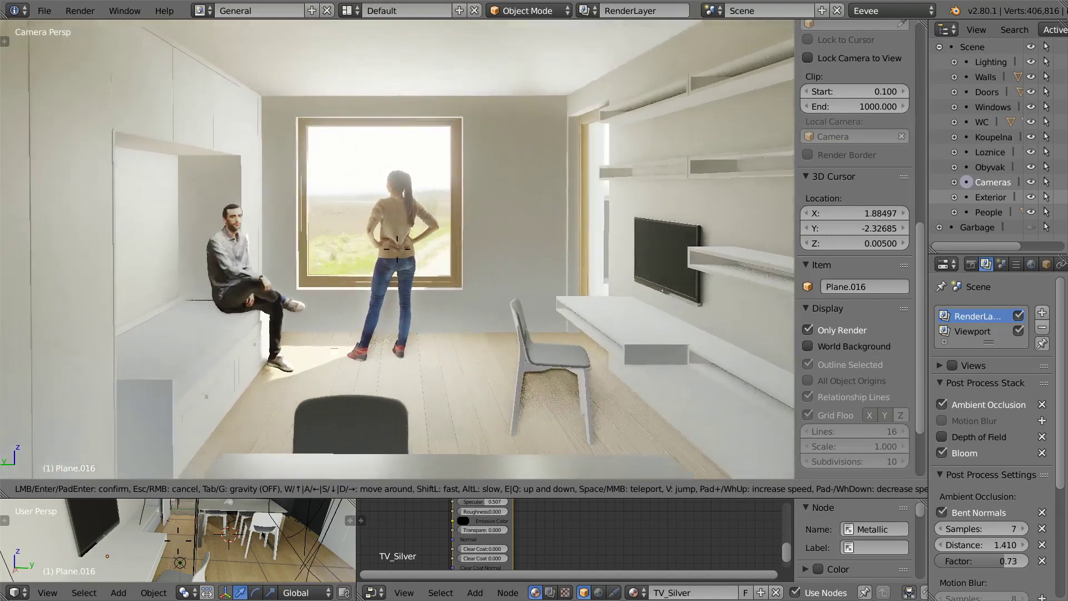
key("s")
key("w")
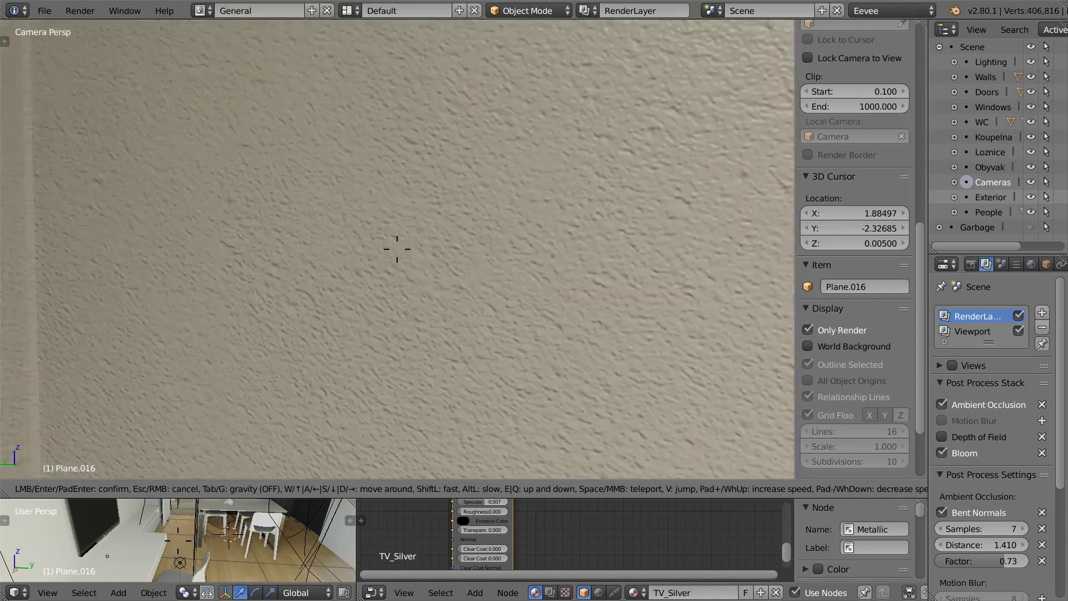
key("s")
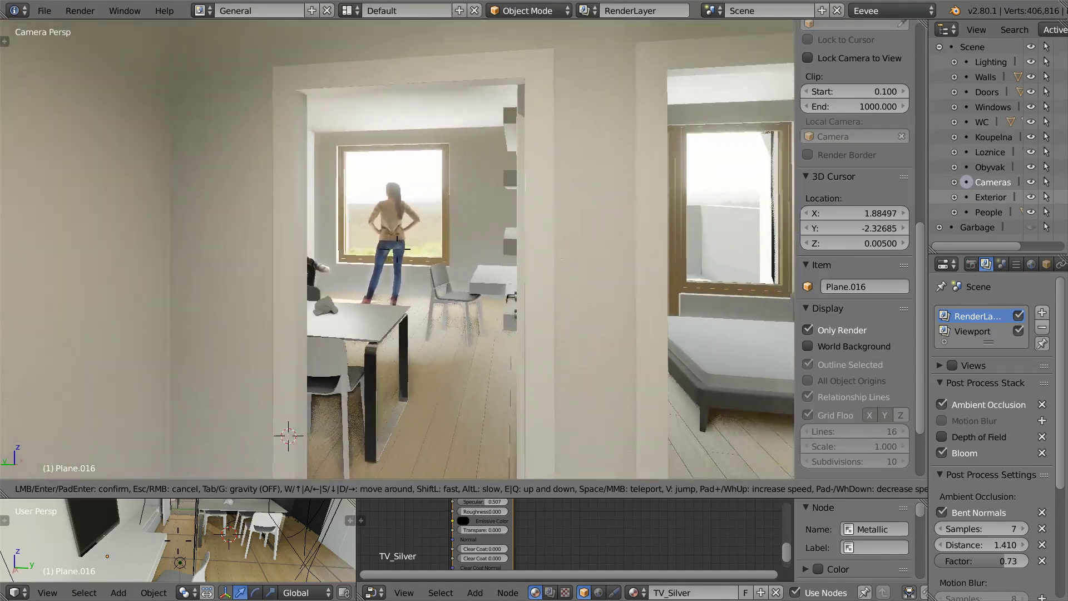
key("s")
key("w")
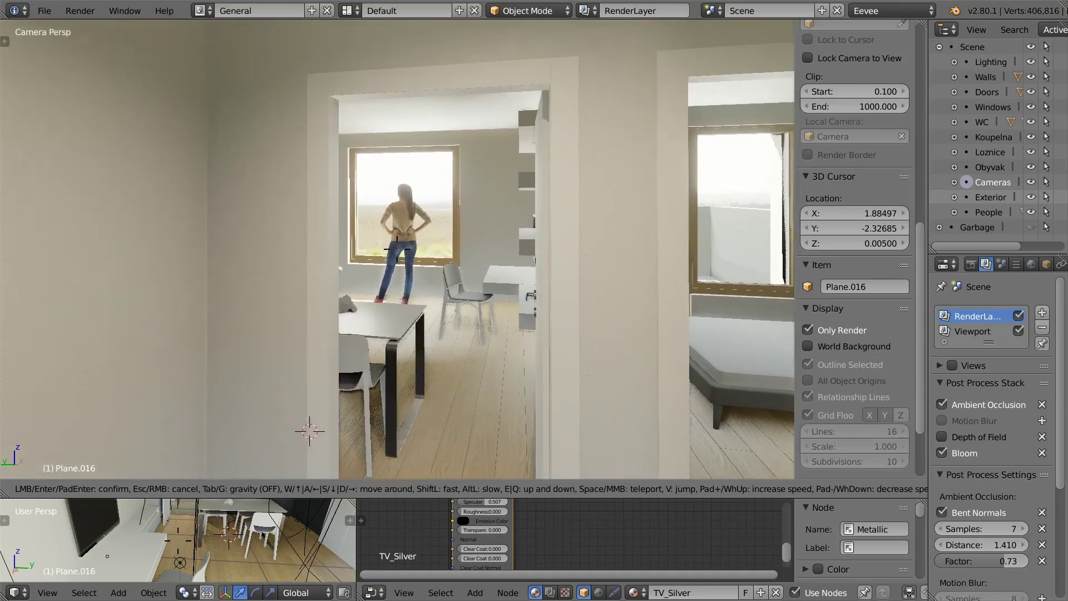
key("w")
key("d")
key("Return")
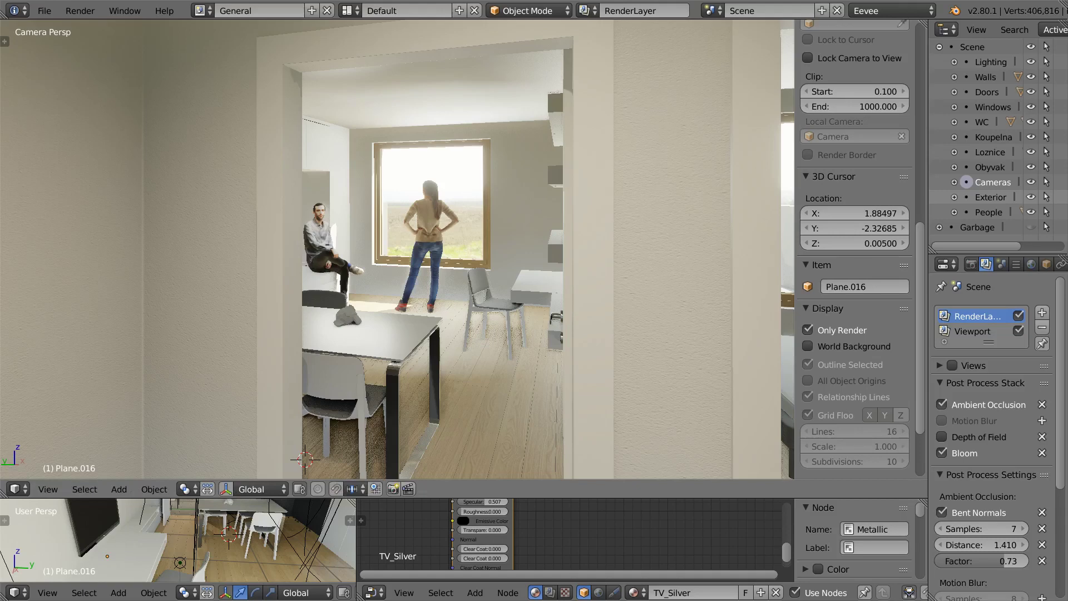
Place the 3D cursor on the wooden floor beside the dining table and add a Reflection Plane light probe there
left_click(451, 370)
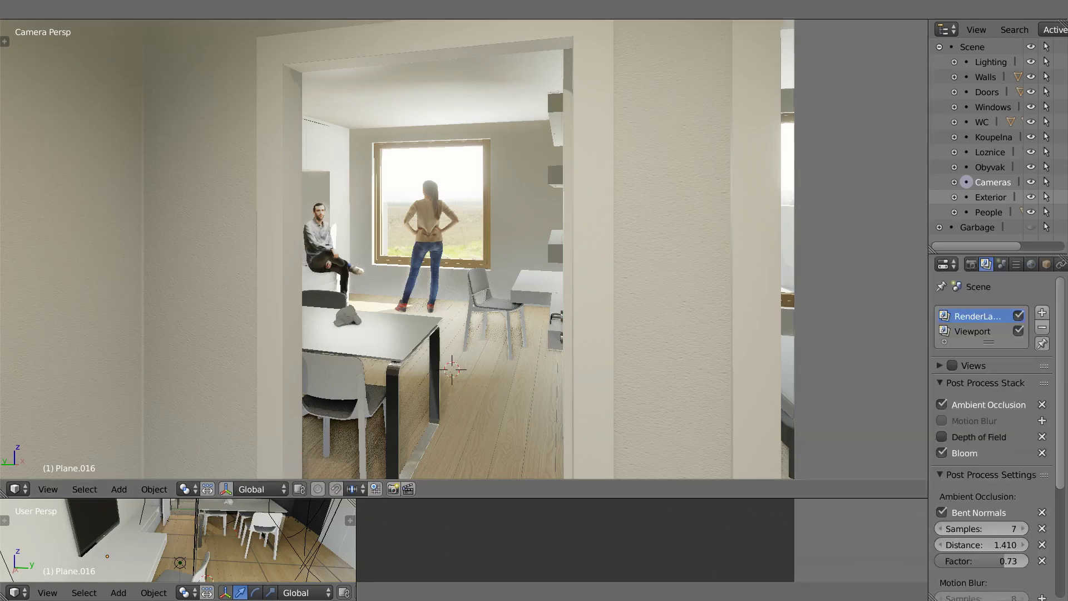
key("shift+a")
mouse_move(398, 467)
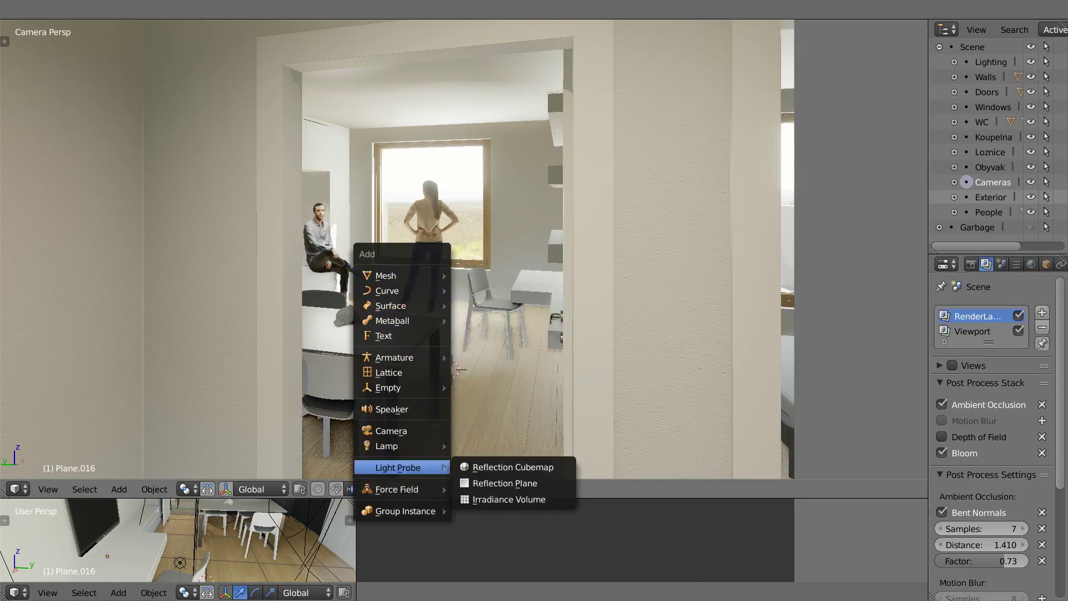
left_click(505, 483)
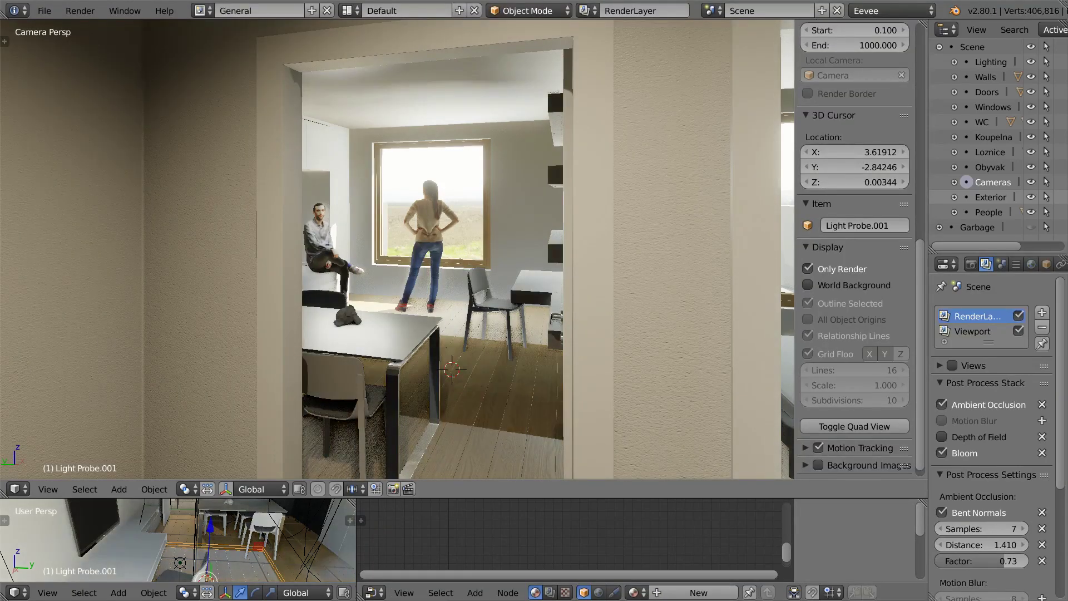
Turn off Show Data in the reflection plane light probe's display settings
left_click(1001, 264)
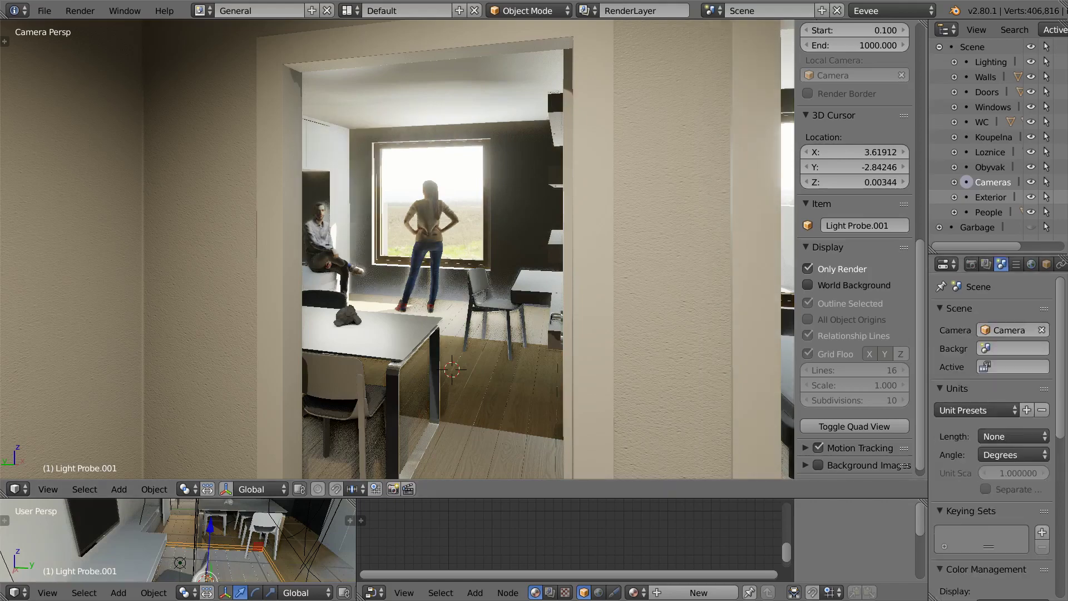
scroll(986, 264, "down", 4)
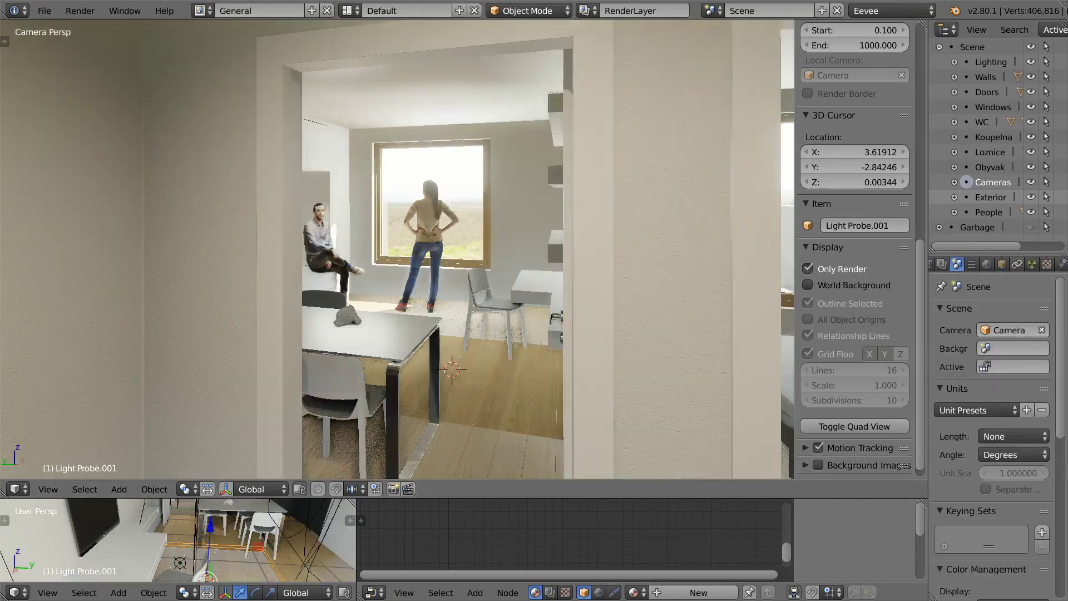
left_click(1031, 264)
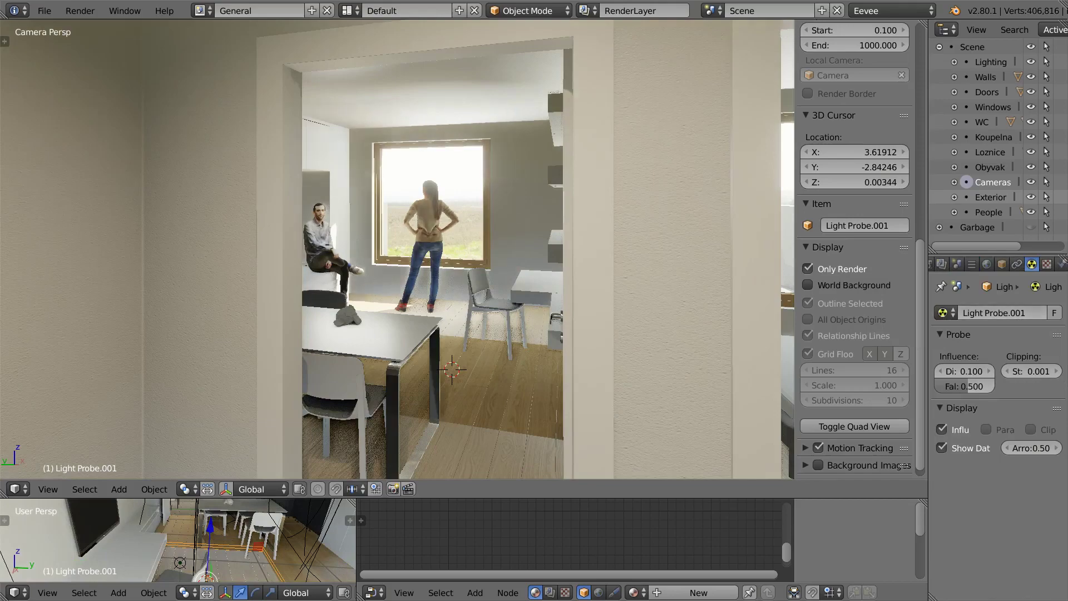
left_click(941, 448)
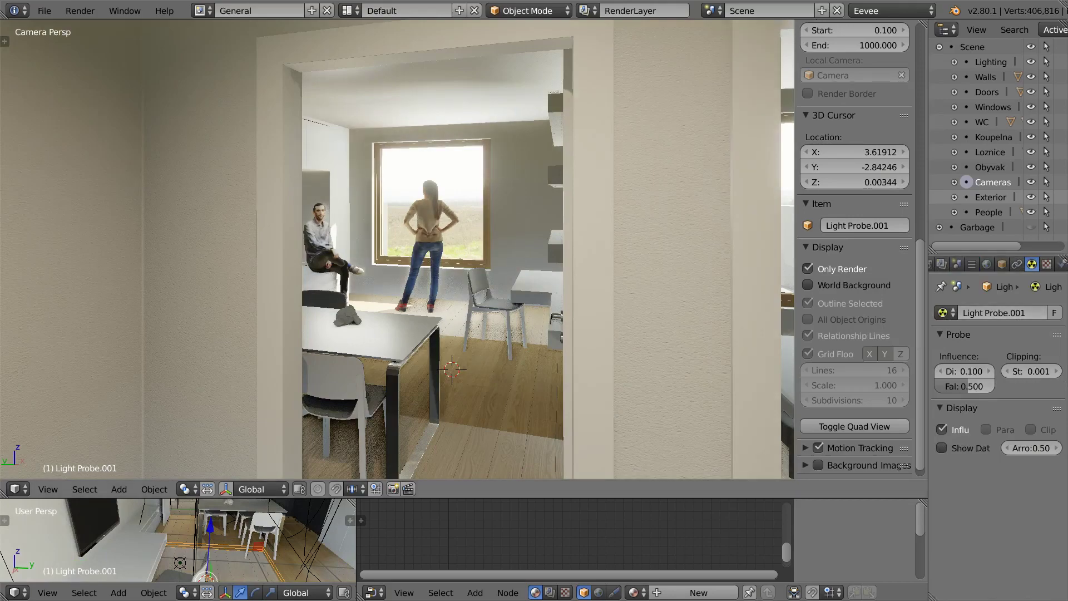
Scale up the reflection plane so it covers the wooden floor around the dining table and window
key("g")
key("Escape")
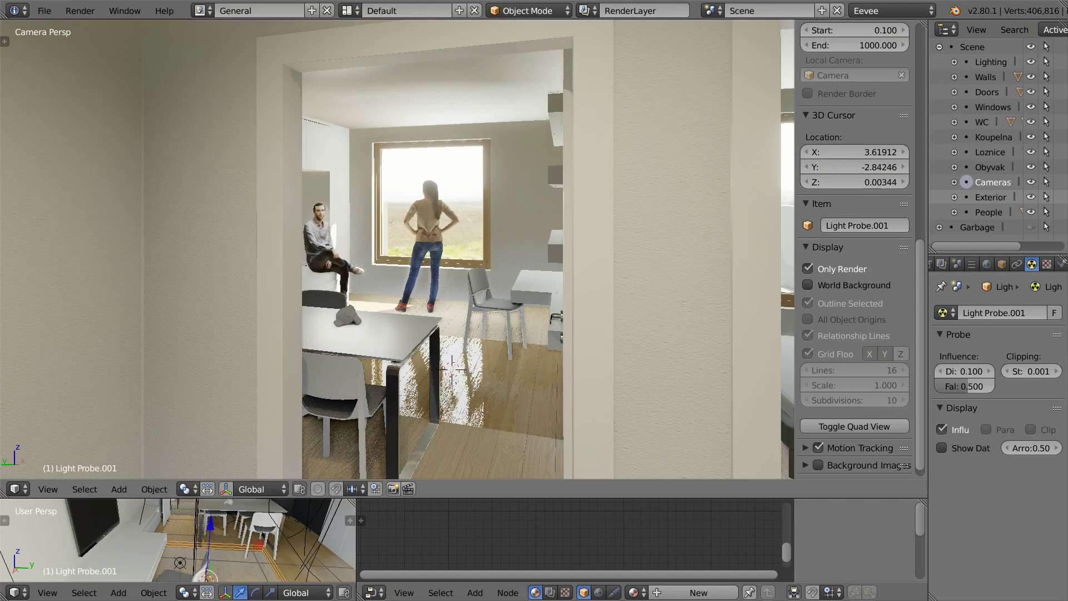
key("s")
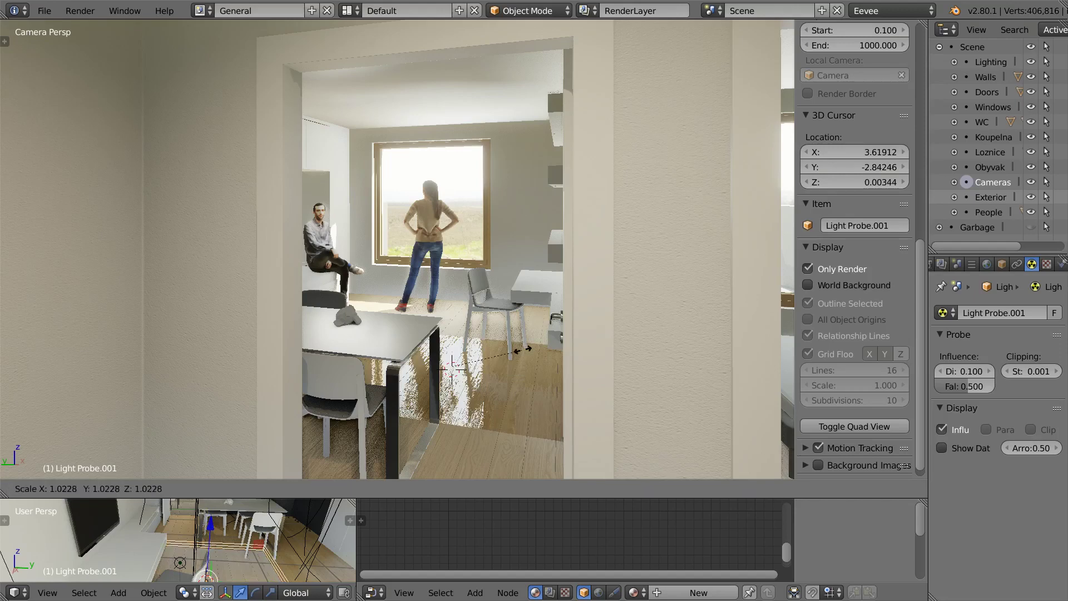
left_click(708, 333)
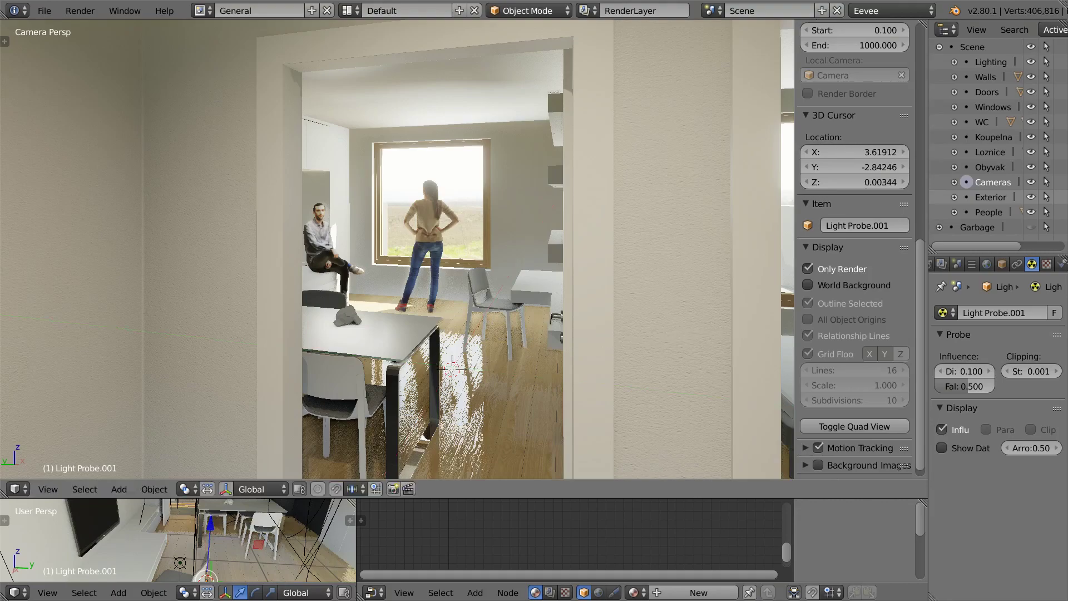
Walk from the hallway into the living room and back to examine the floor reflections beside the window, people and chairs
key("shift+grave")
key("w")
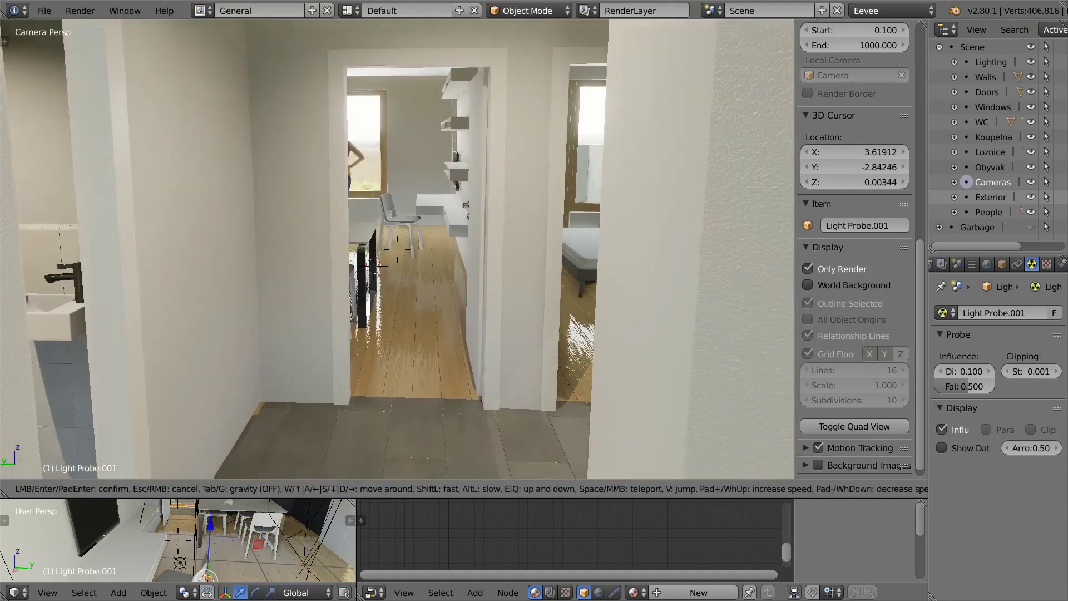
key("w")
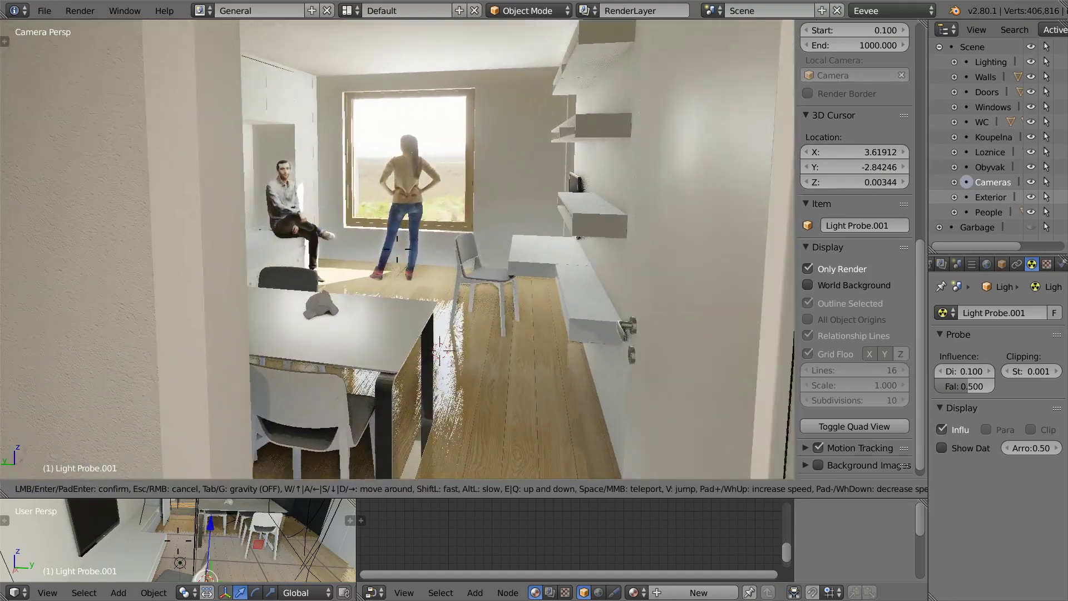
key("w")
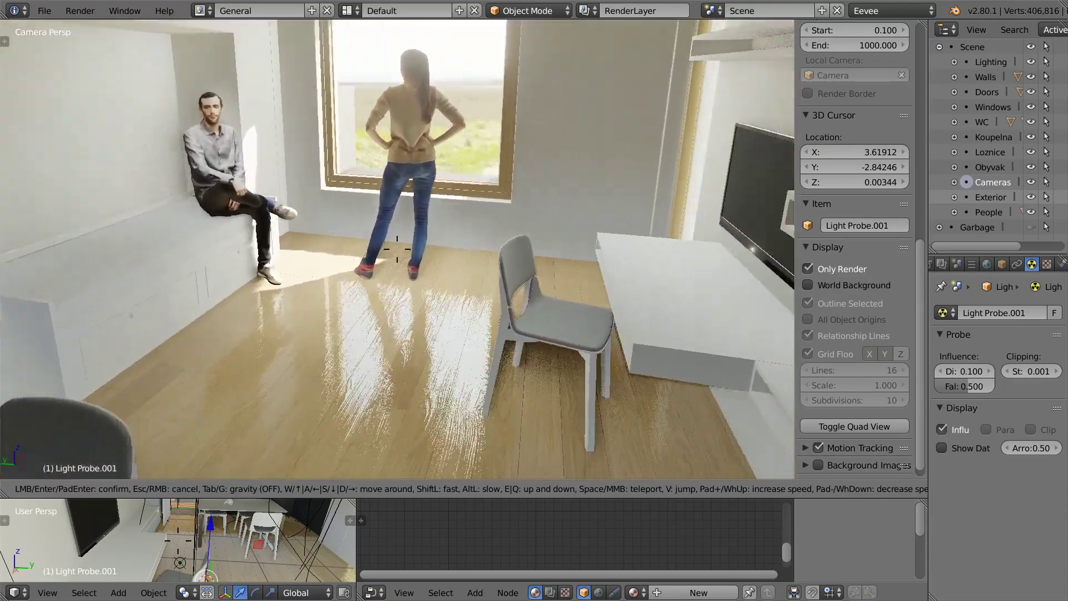
key("w")
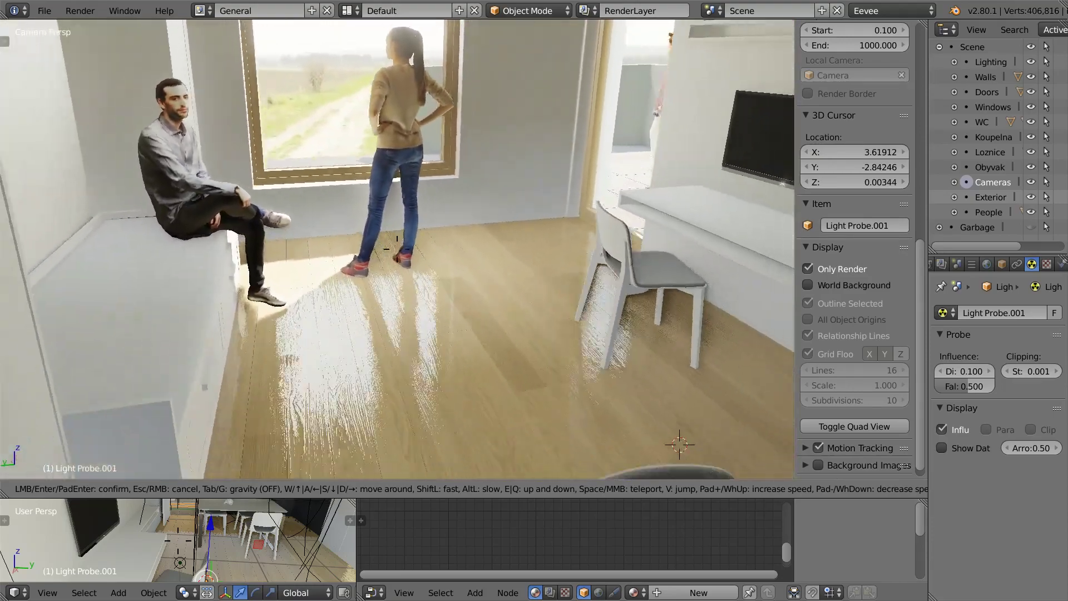
key("s")
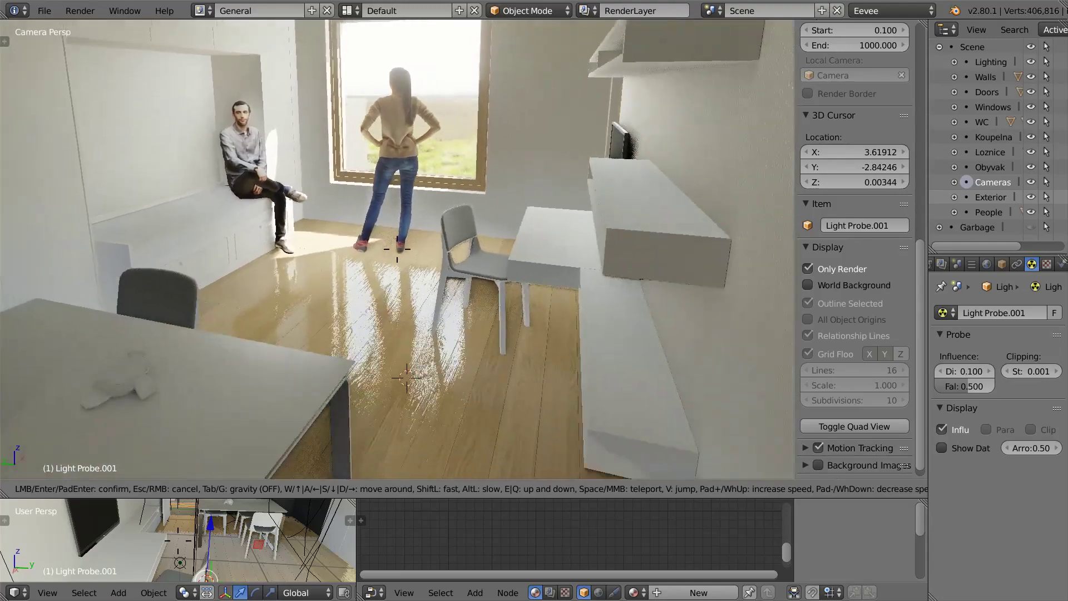
key("s")
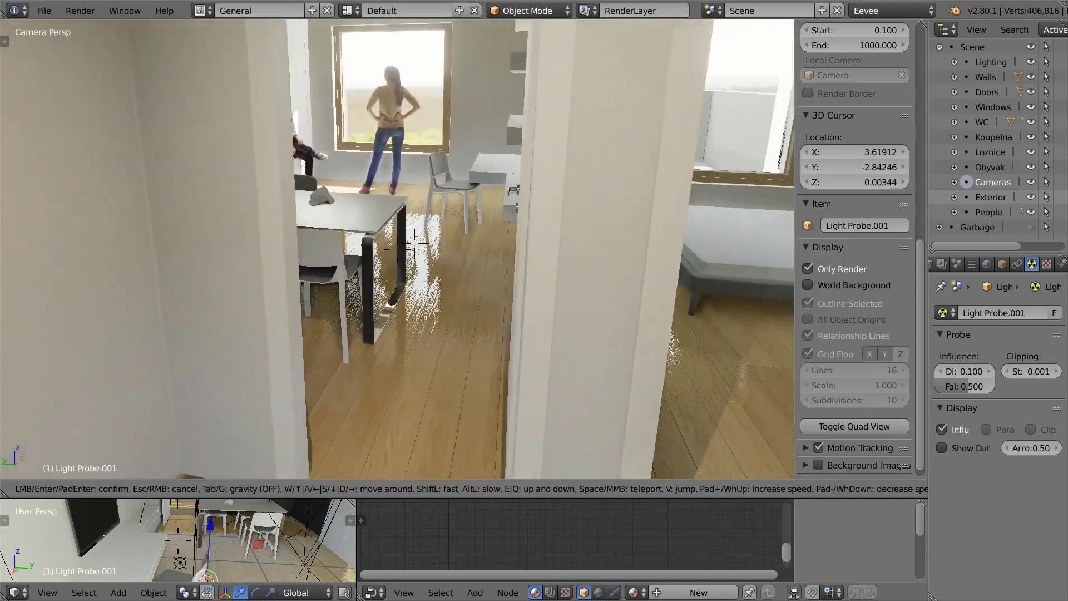
key("s")
key("w")
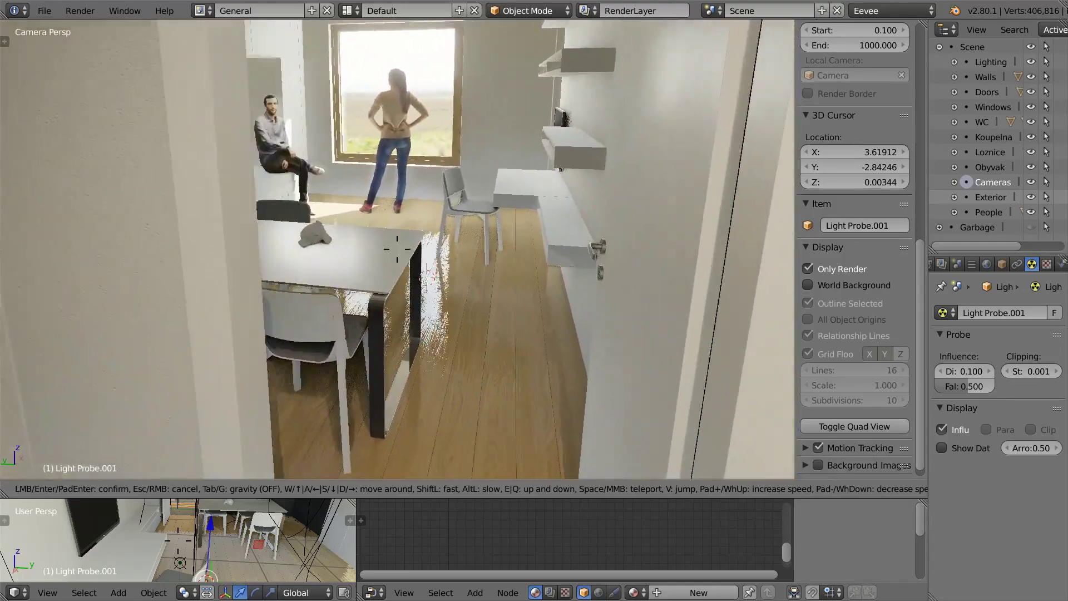
key("w")
key("Return")
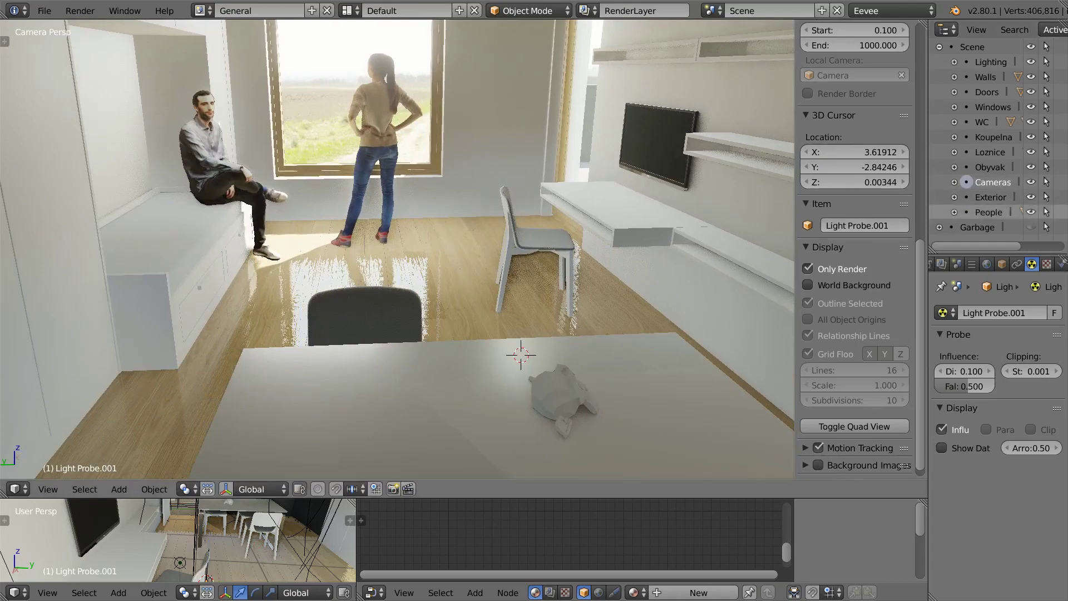
Turn off Only Render to show the helper objects and delete the reflection plane light probe from the floor
key("shift+alt+z")
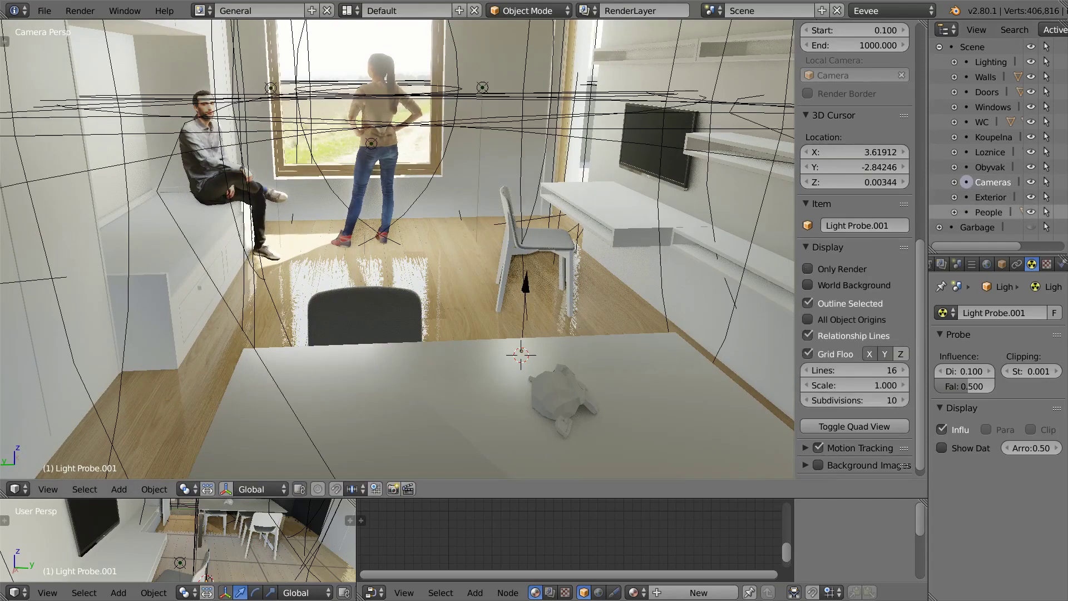
middle_click_drag(183, 537, 169, 542)
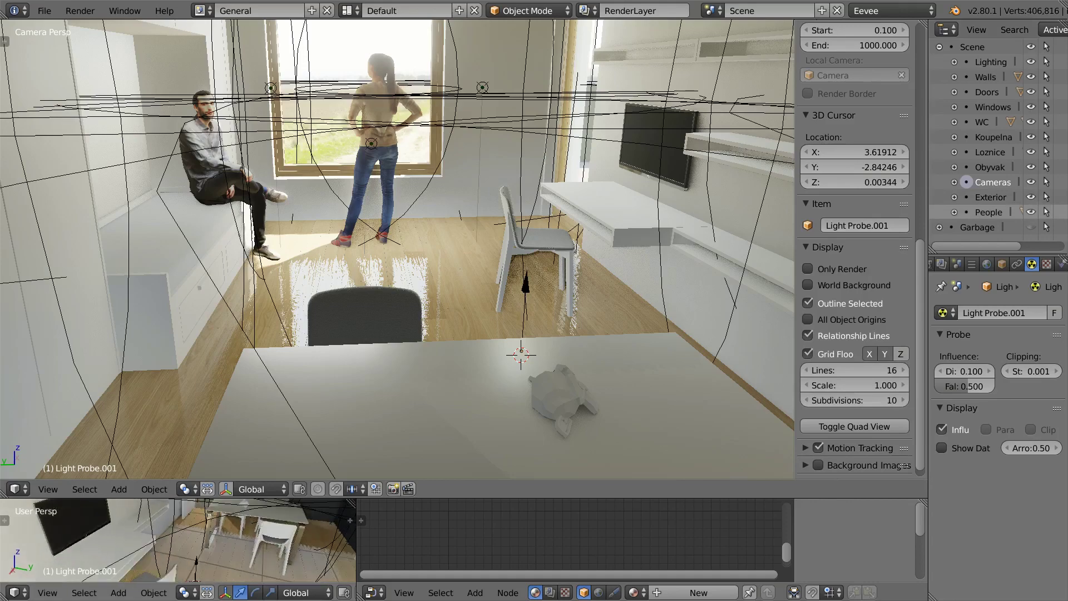
scroll(178, 539, "down", 3)
scroll(178, 540, "up", 3)
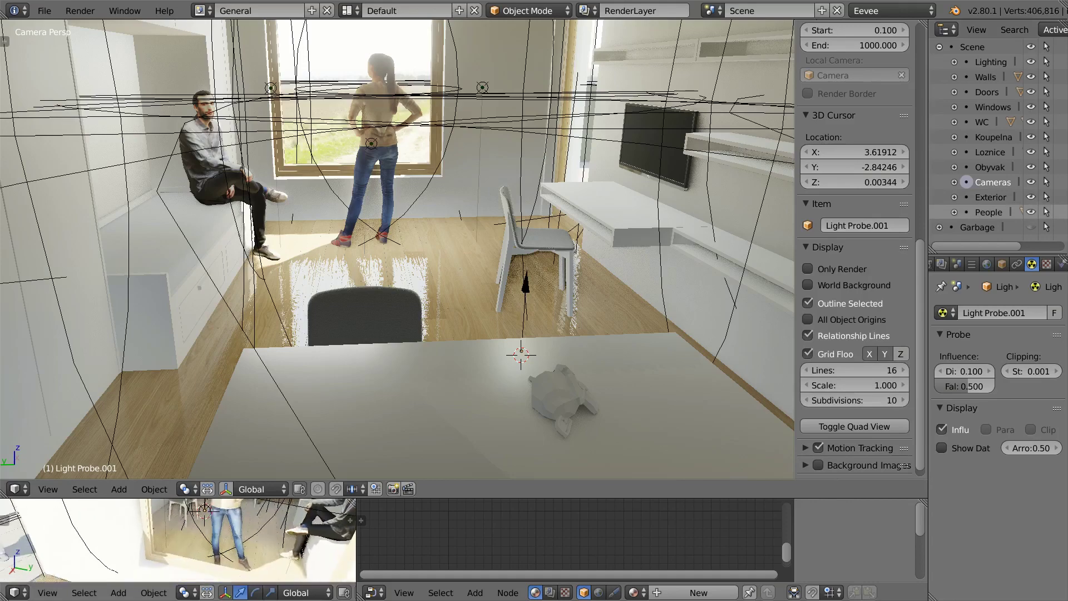
middle_click_drag(184, 536, 156, 543)
scroll(178, 539, "down", 3)
scroll(178, 540, "down", 4)
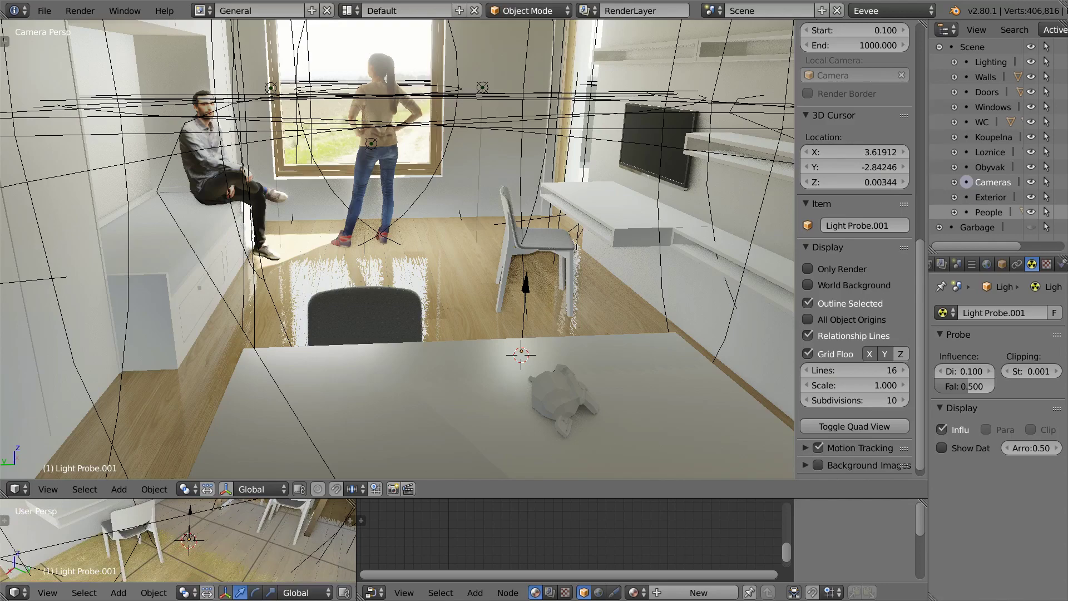
left_click(186, 538)
right_click(187, 538)
right_click(189, 539)
left_click_drag(189, 538, 197, 529)
left_click(211, 545)
key("x")
key("Return")
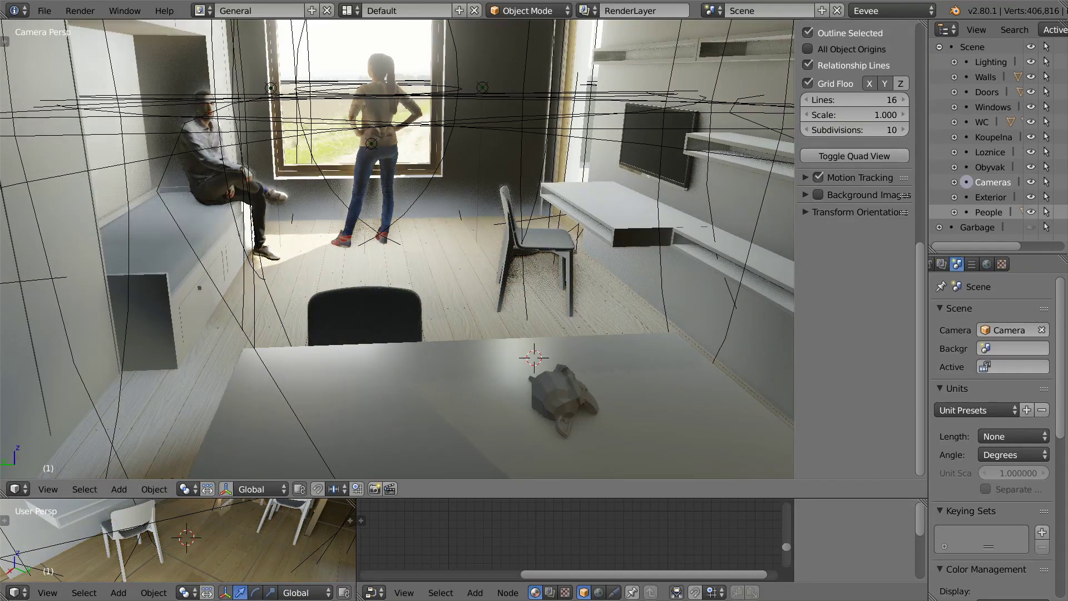
Walk around the living room past the window, niche, TV wall and kitchen to inspect the shading without the reflection plane
key("shift+grave")
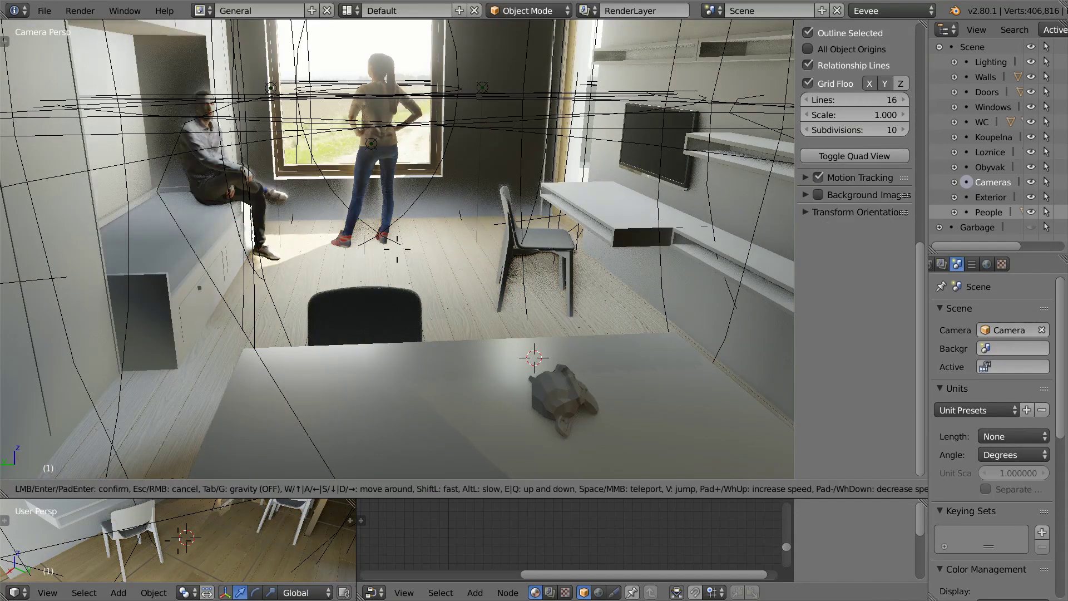
key("w")
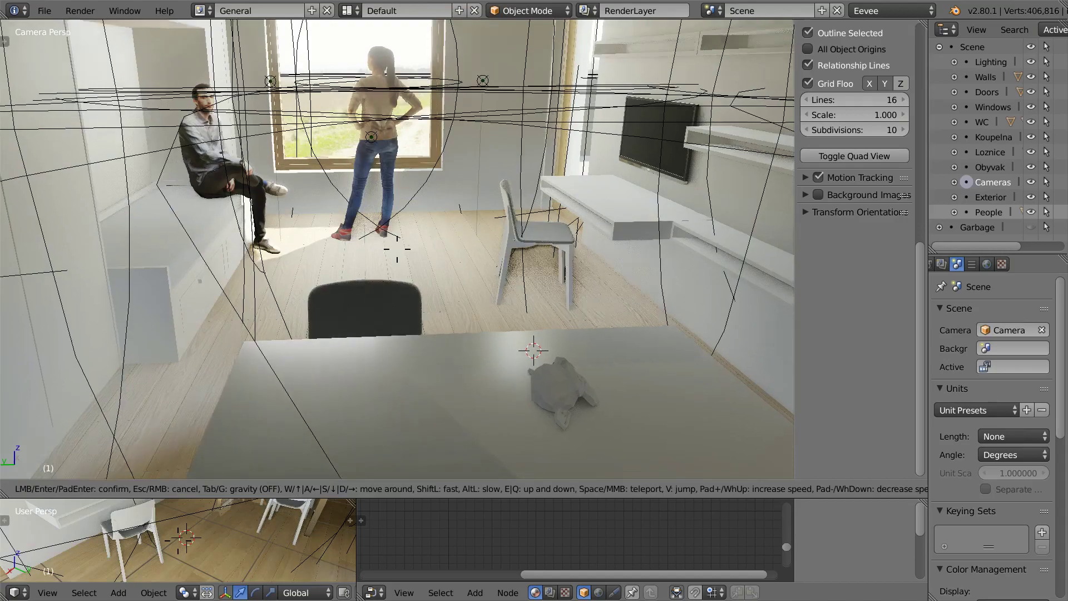
key("w")
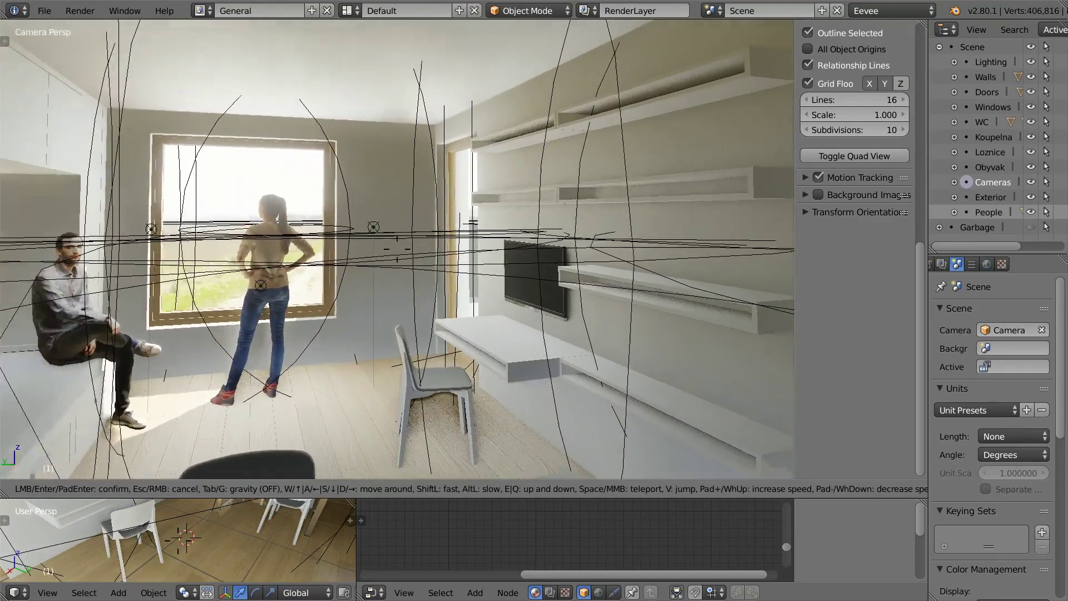
key("w")
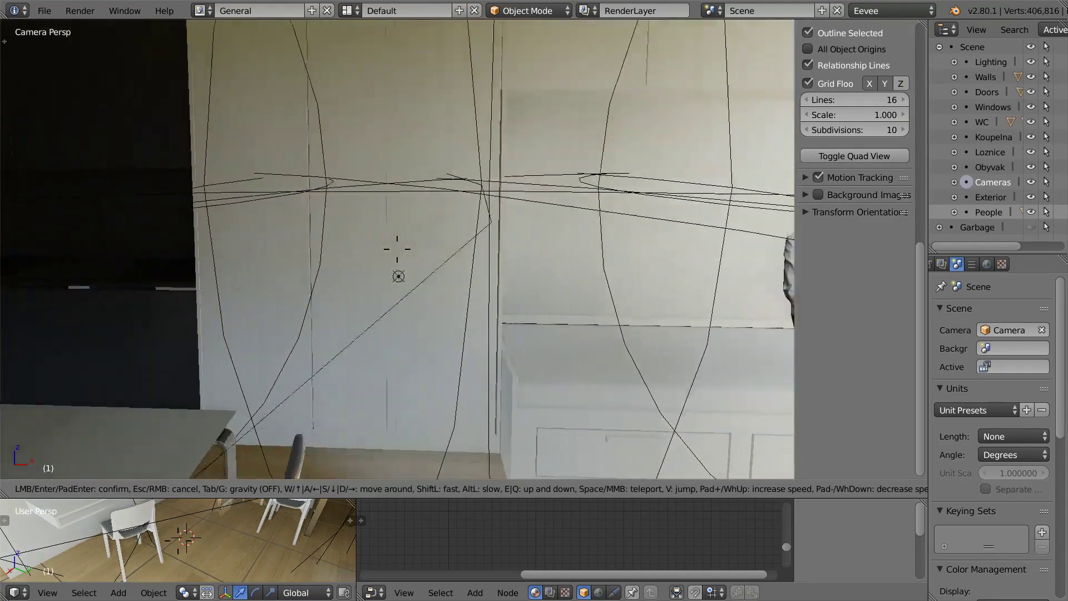
key("s")
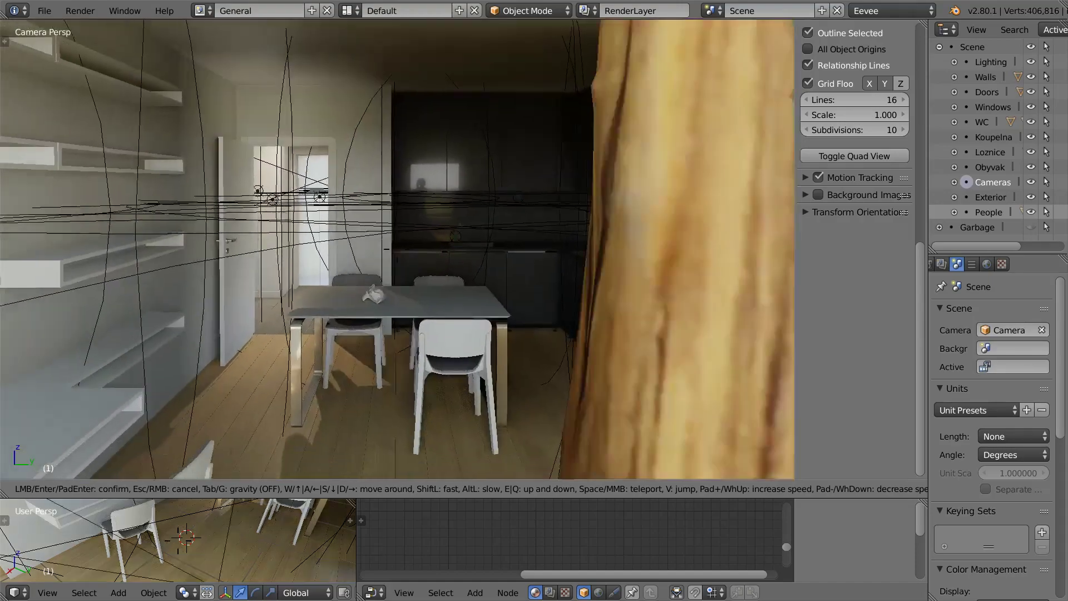
key("s")
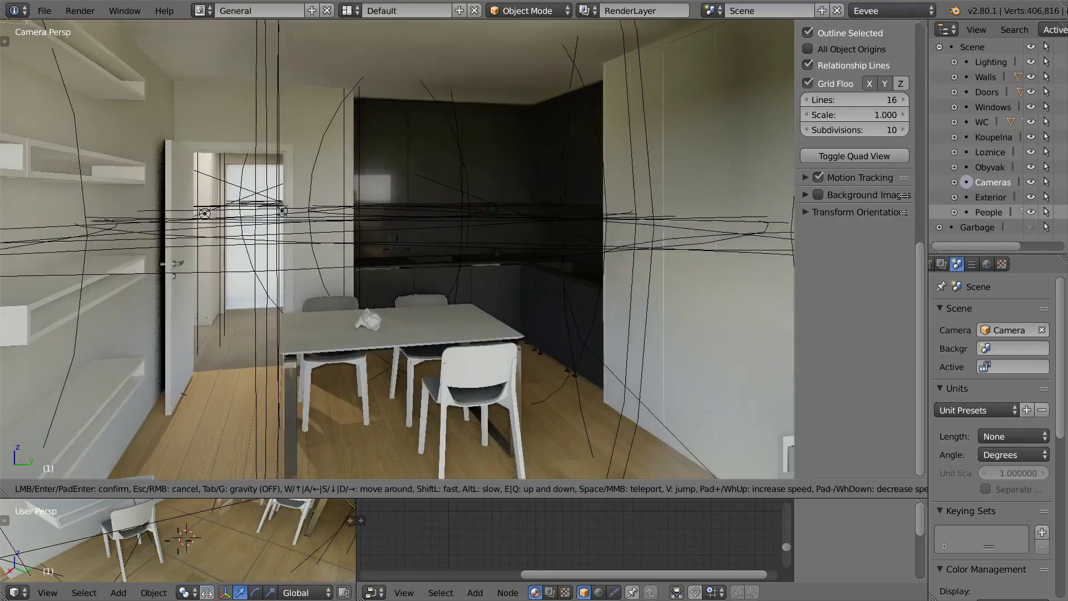
key("a")
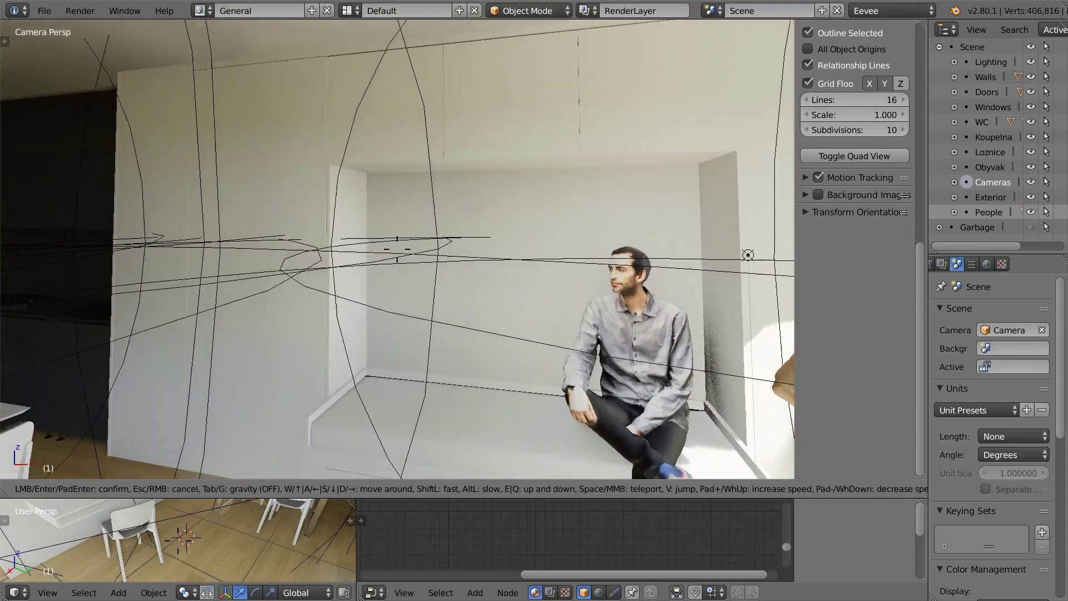
key("s")
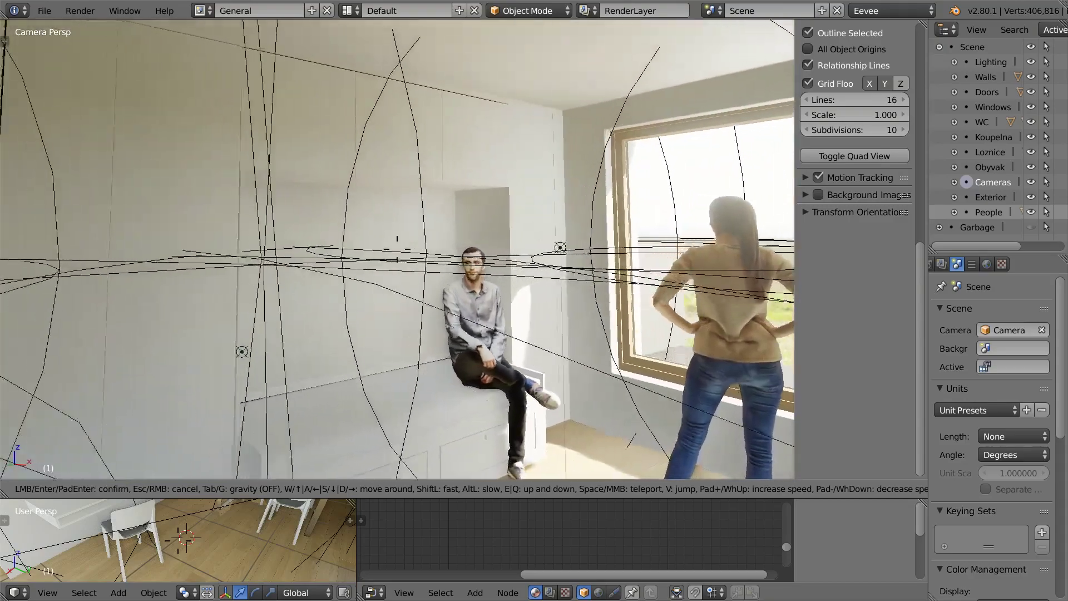
key("s")
key("w")
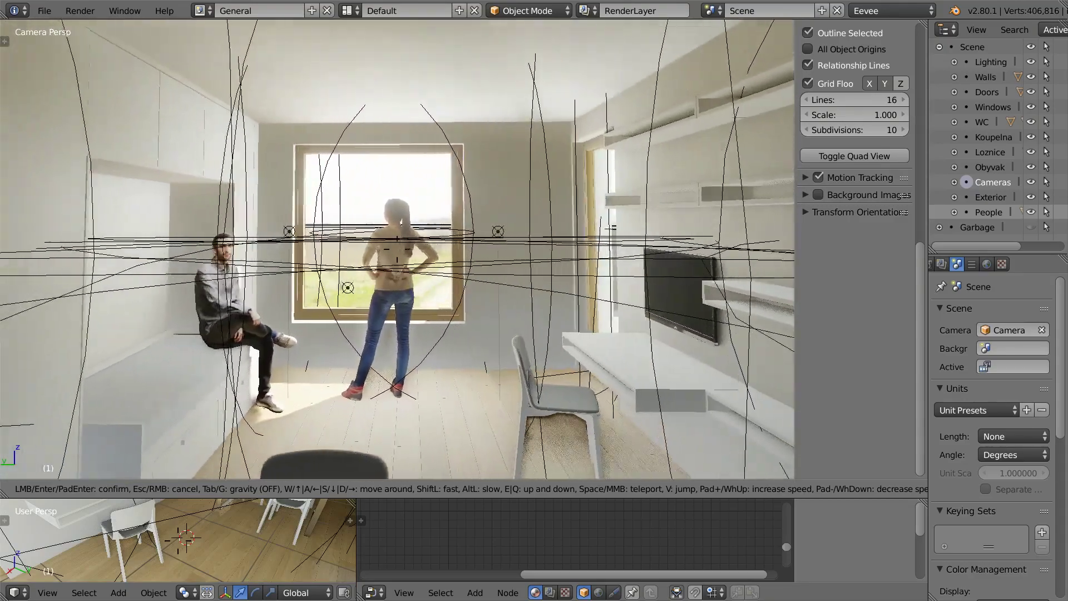
key("w")
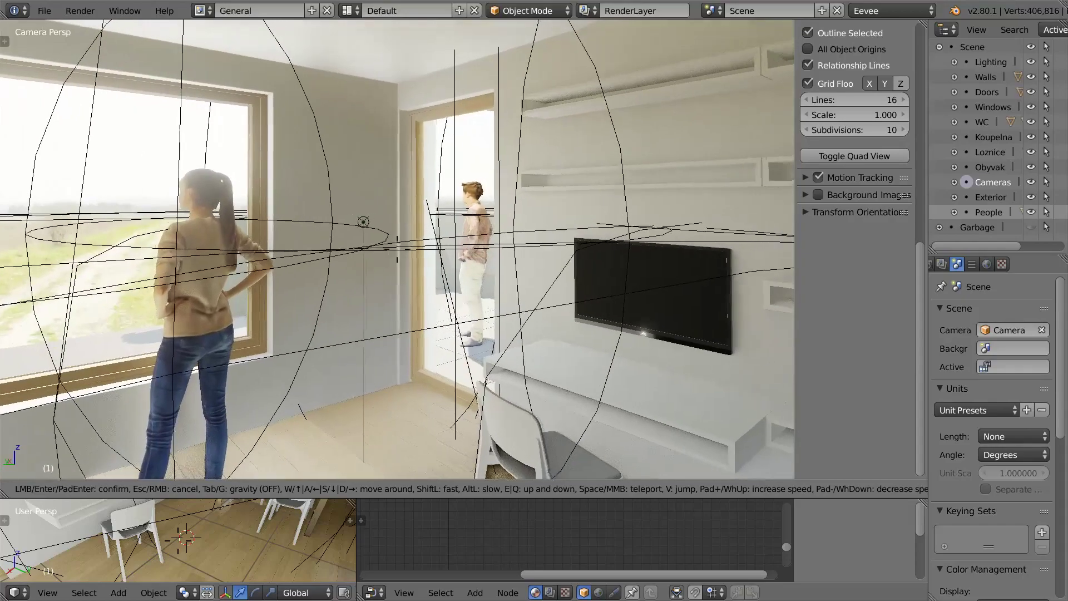
key("s")
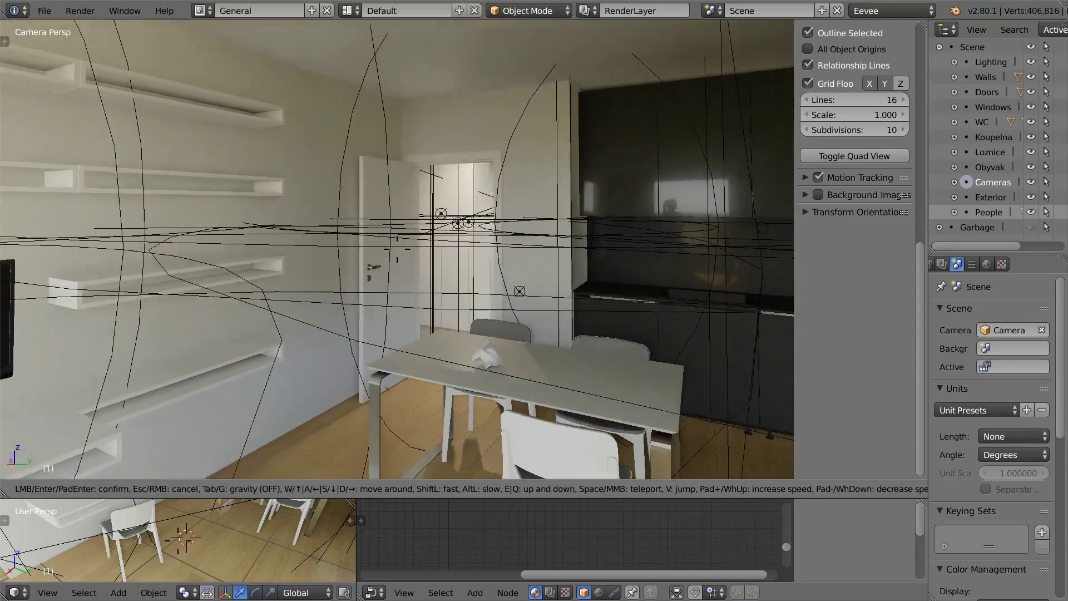
key("Return")
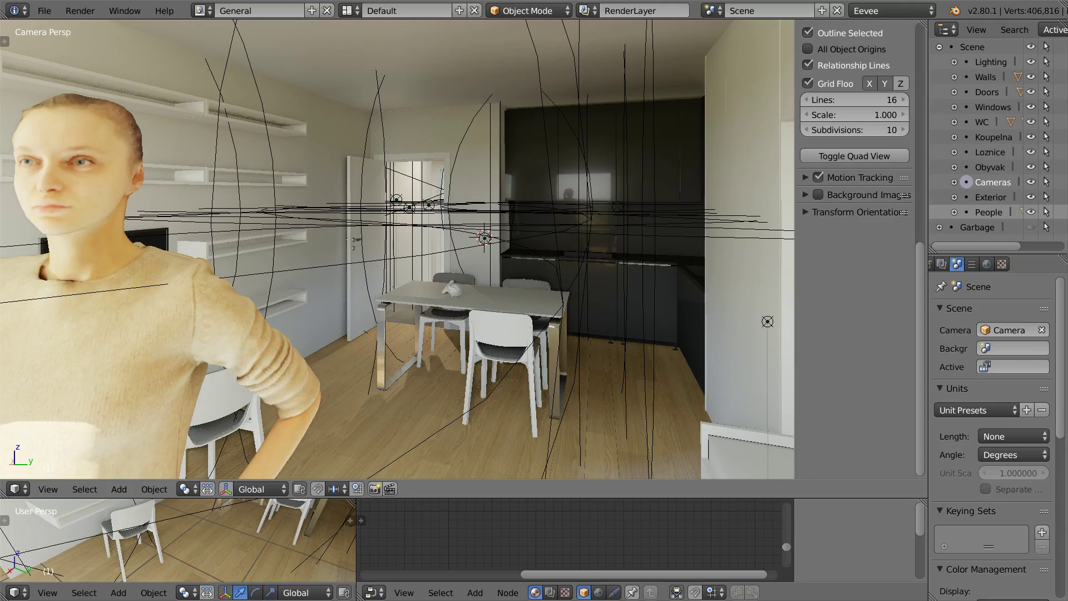
Enlarge the lower viewport and node editor, and select the apartment's wall object with the Plaster material
key("ctrl+Up")
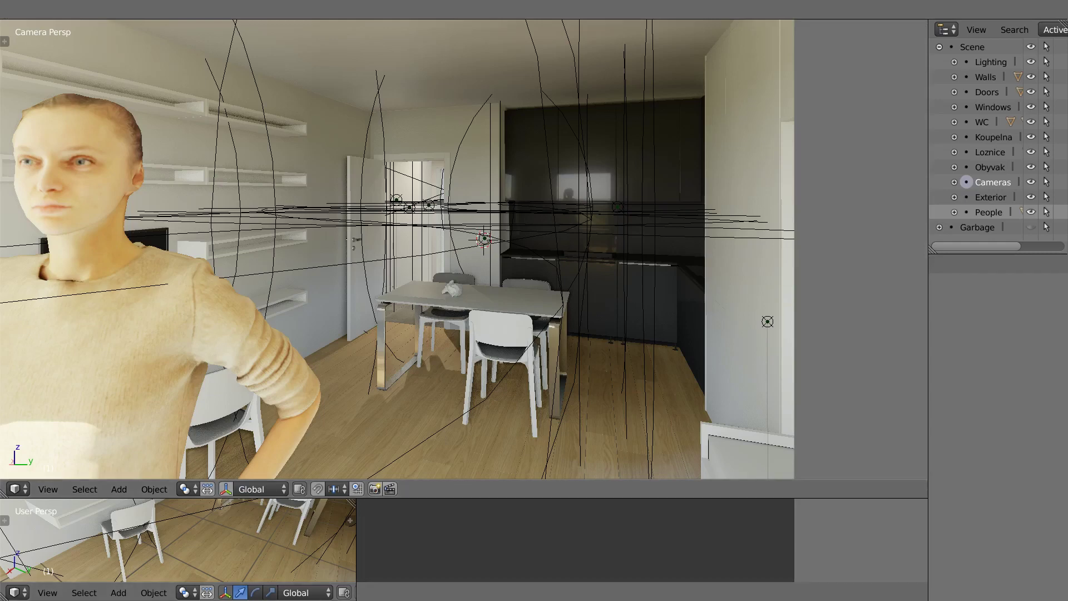
left_click_drag(464, 469, 464, 384)
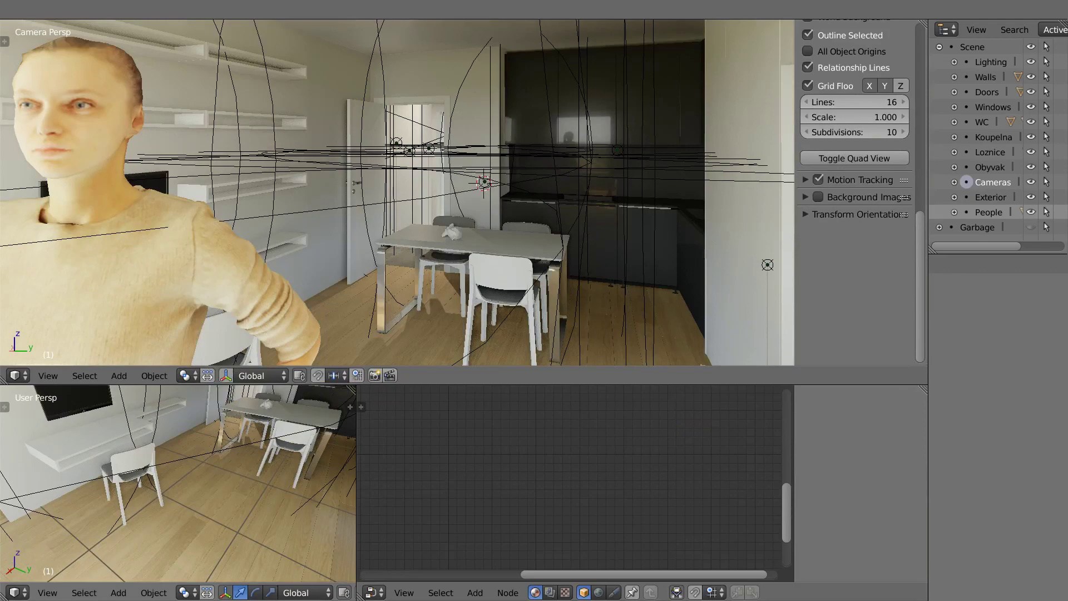
middle_click_drag(84, 411, 295, 426)
right_click(225, 419)
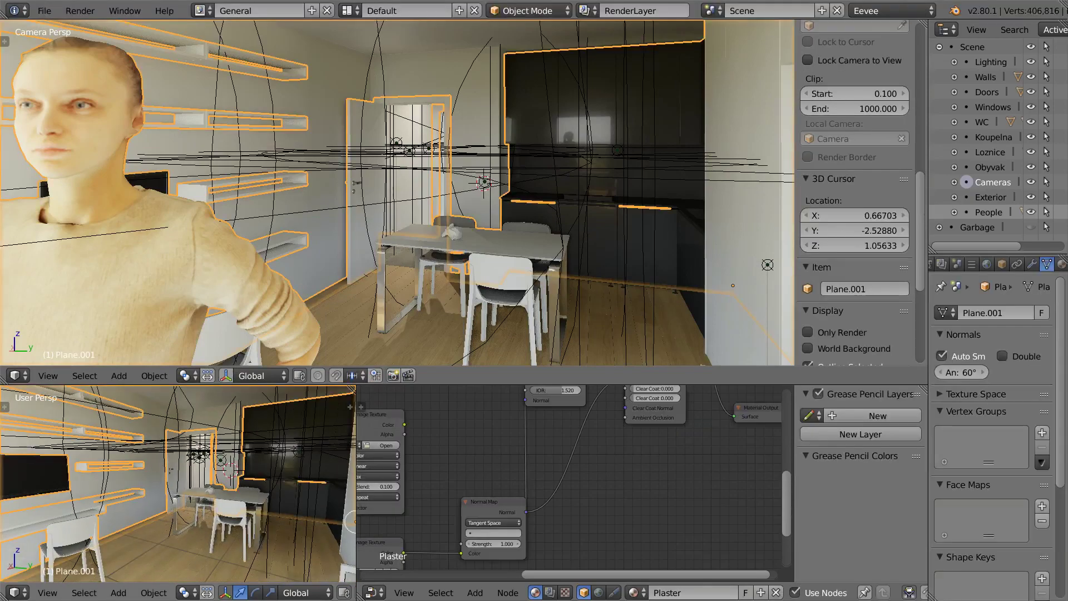
Select the living room's irradiance grid, widen the outliner, and expand the Lighting collection to list its lights and grids
right_click(221, 460)
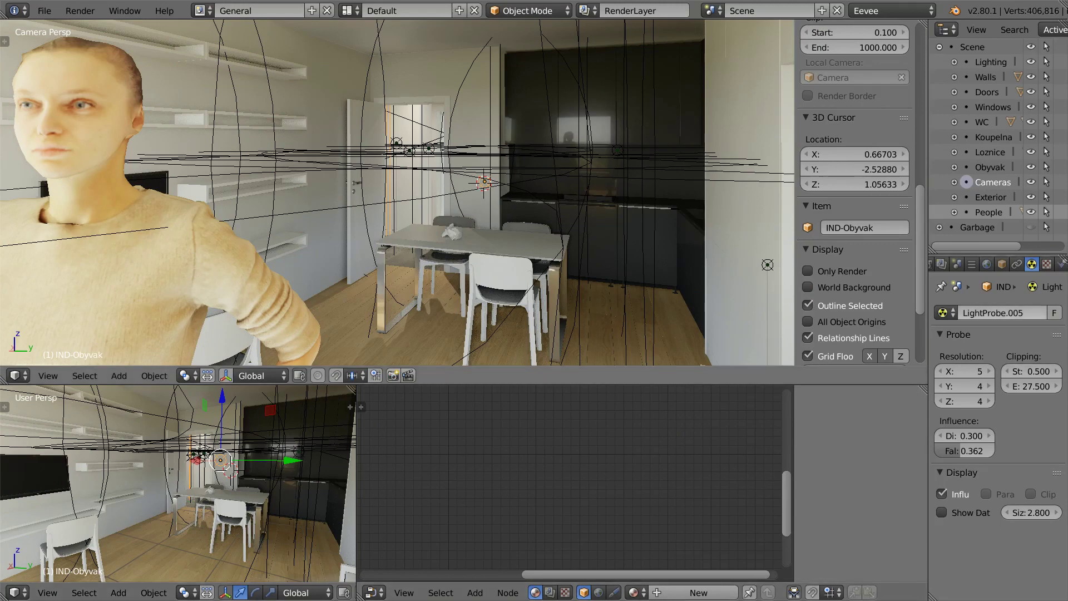
left_click(954, 62)
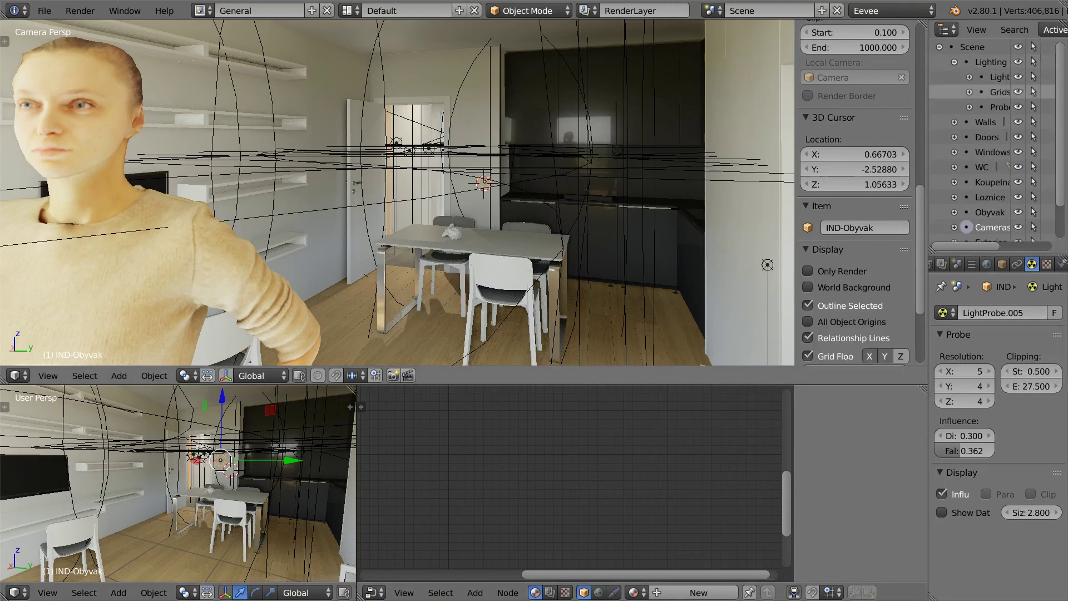
left_click_drag(929, 333, 813, 334)
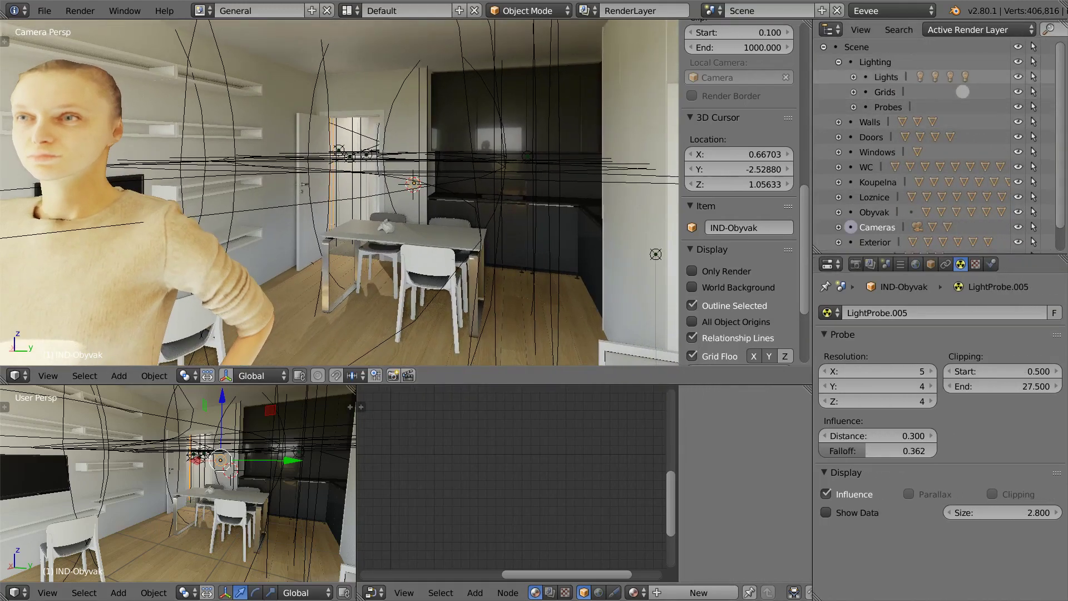
left_click(853, 77)
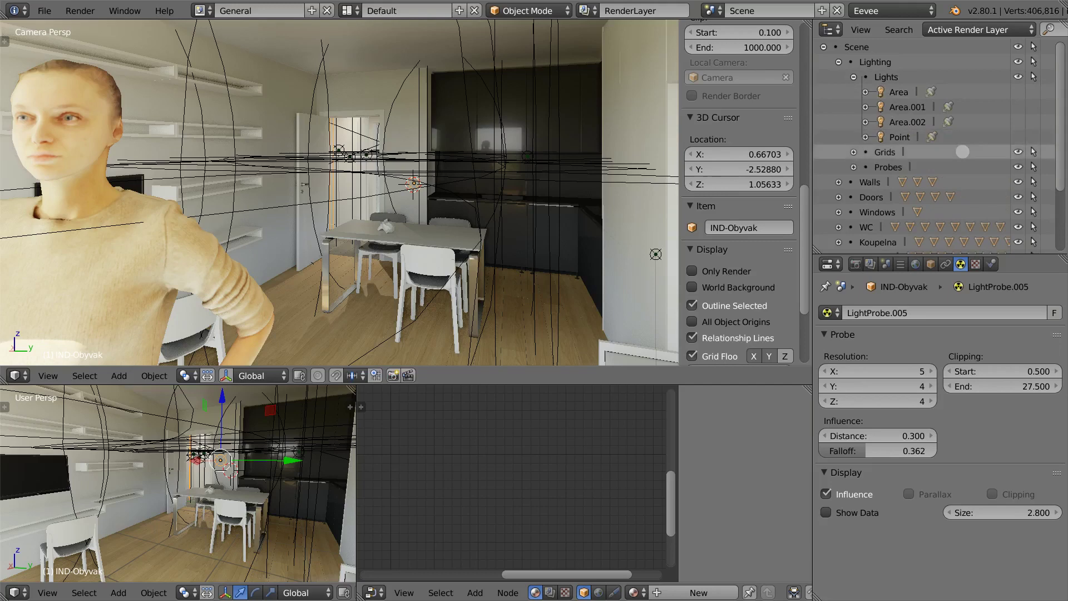
left_click(853, 77)
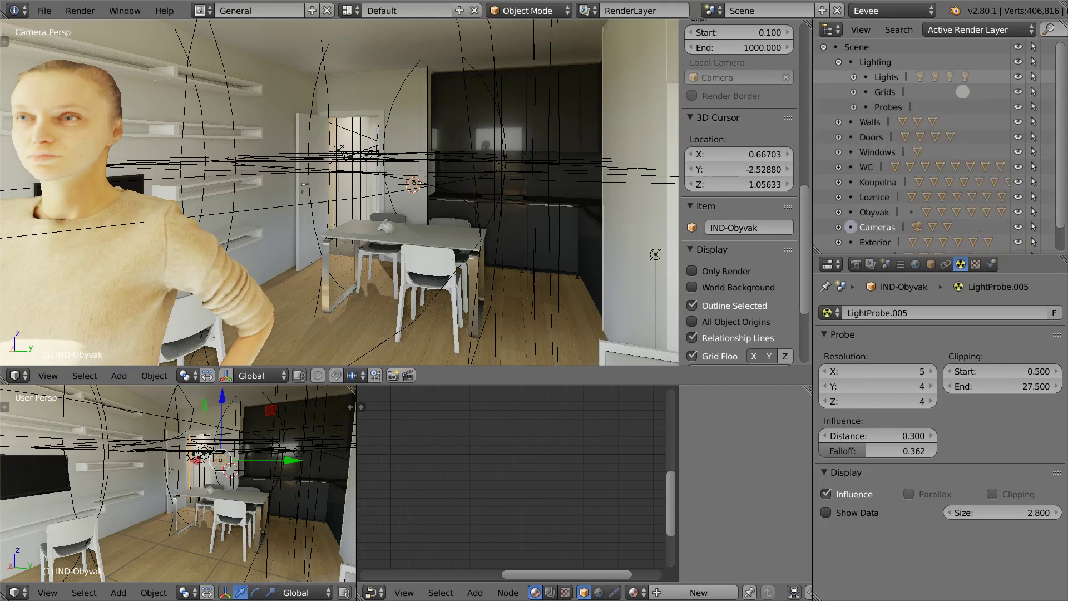
left_click(853, 92)
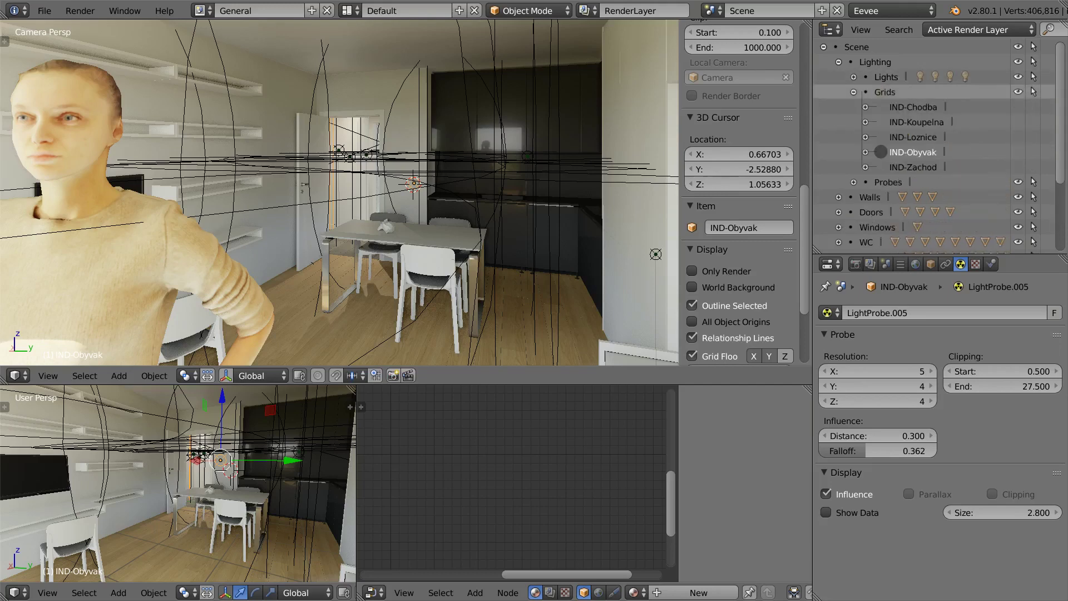
Show the data of the IND-Obyvak light probe and walk around the living room to examine its sample spheres
left_click(881, 152)
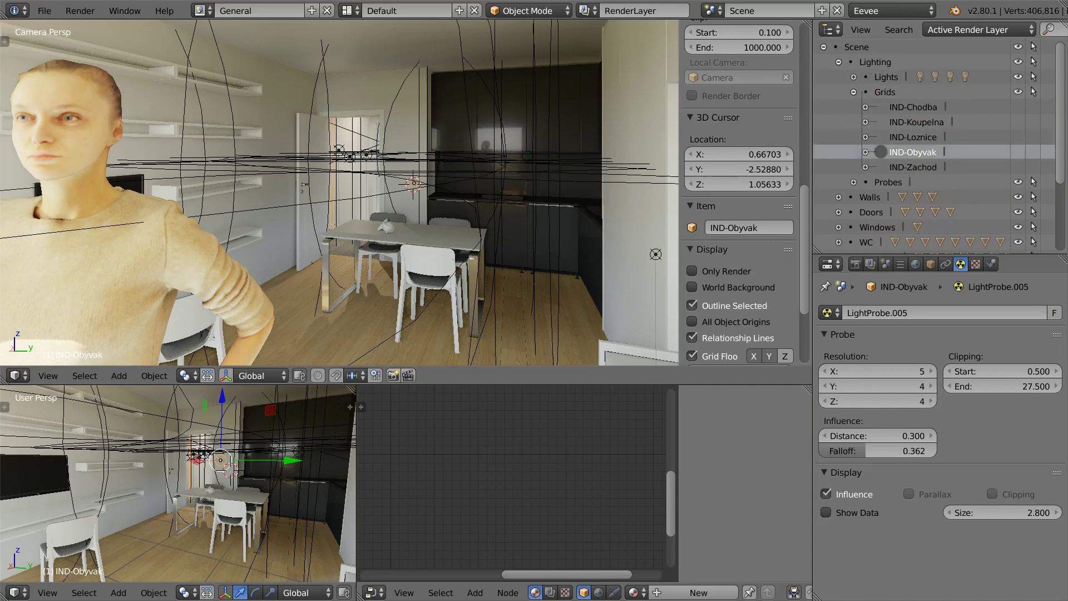
left_click(825, 512)
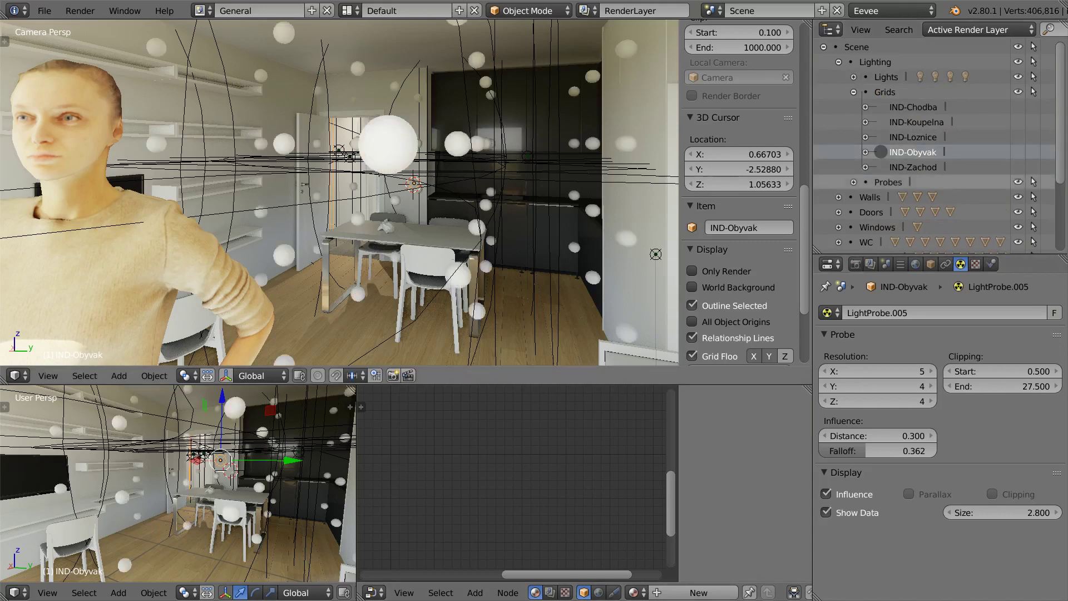
key("shift+f")
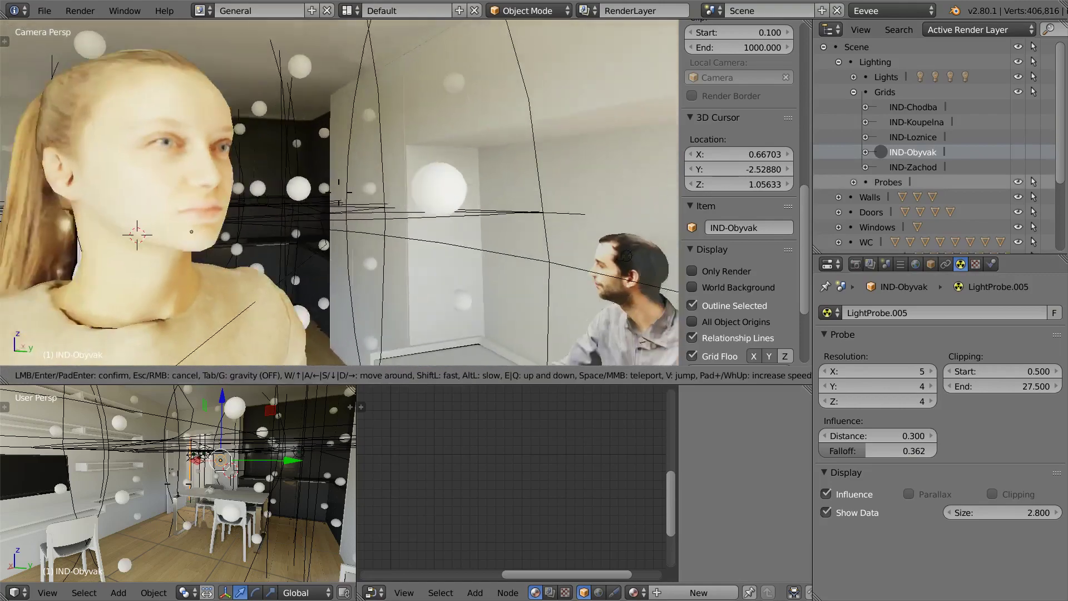
key("s")
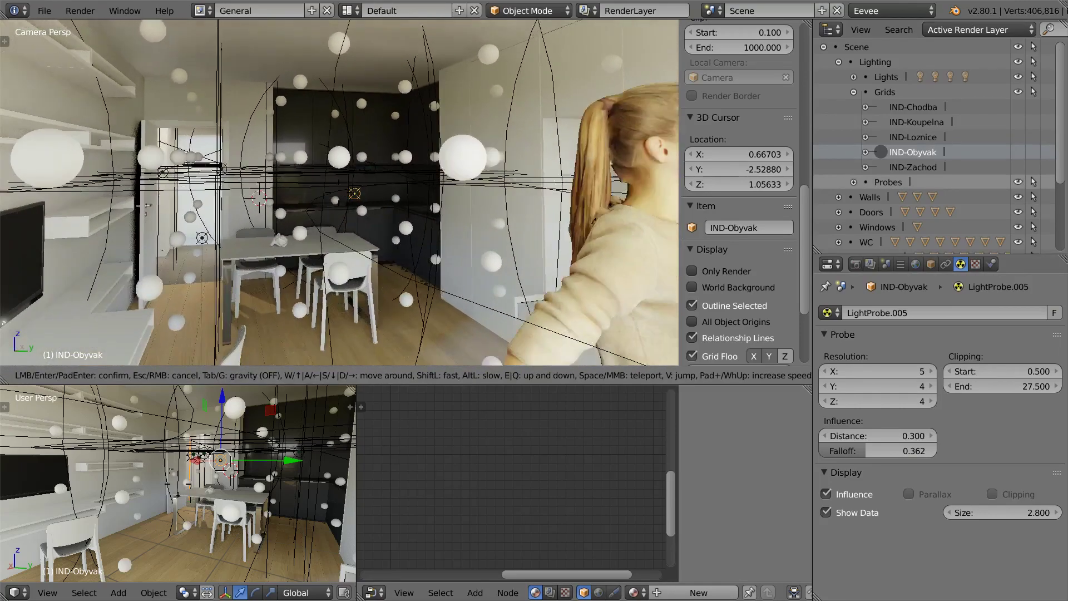
key("a")
key("w")
key("d")
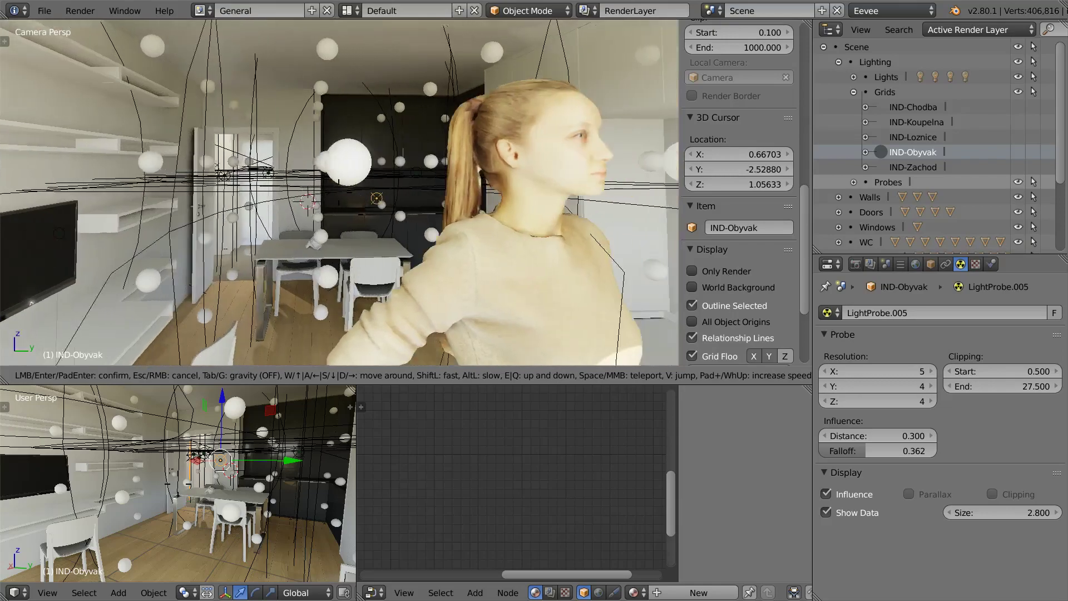
key("d")
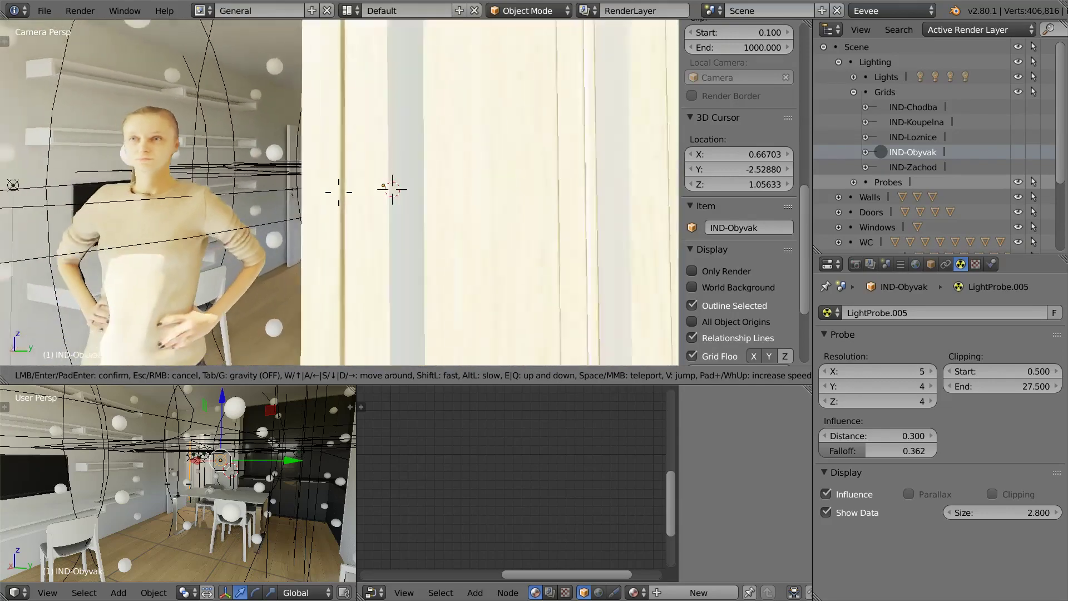
key("w")
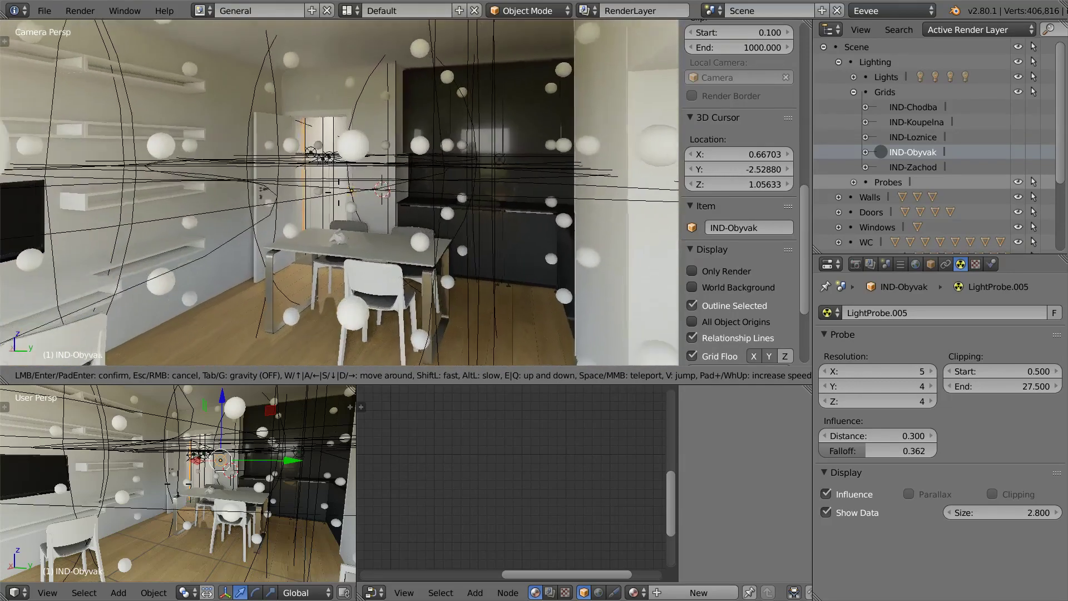
key("Return")
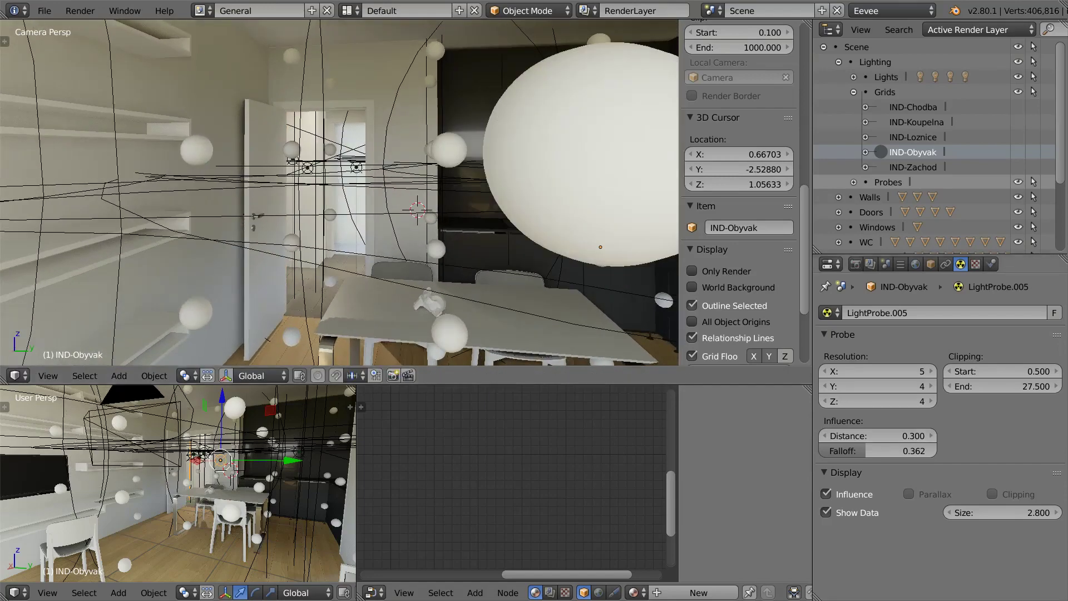
Hide the IND-Obyvak probe's data and walk past the dining table up to the hallway door
left_click(826, 512)
key("shift+f")
key("w")
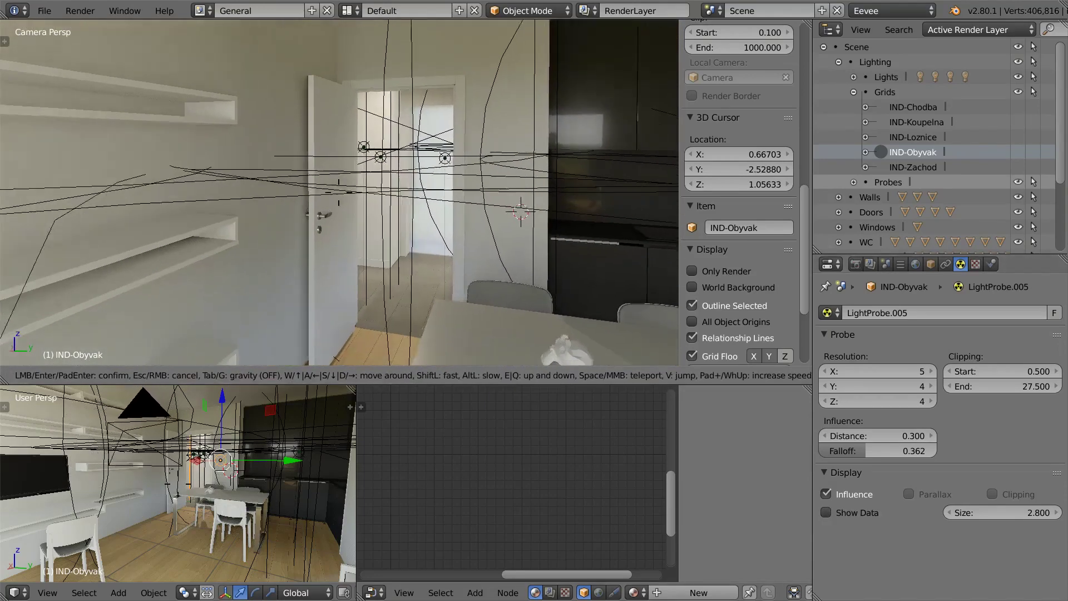
key("Return")
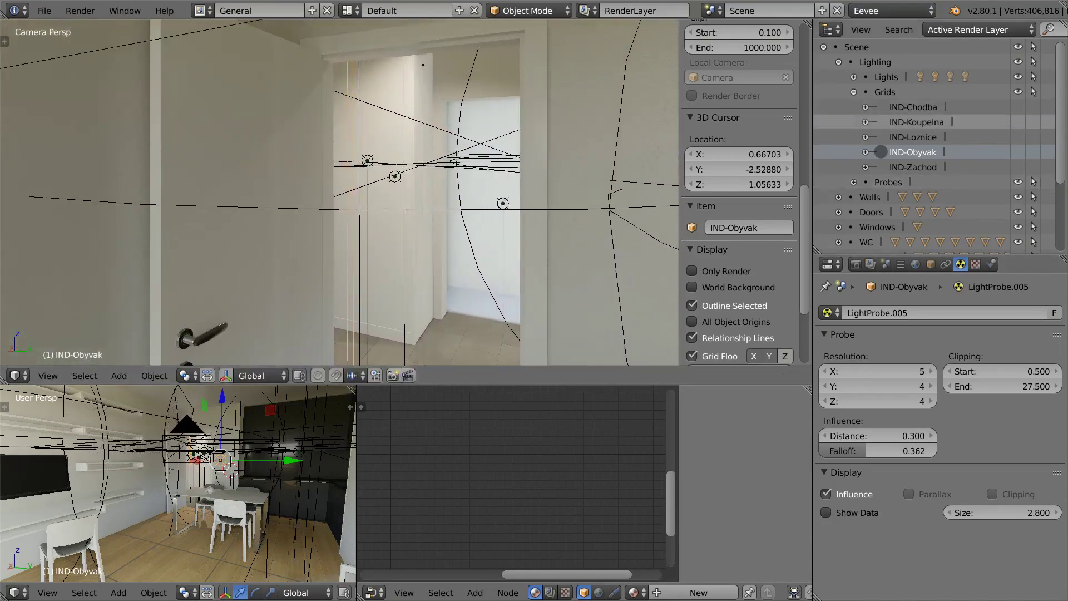
Select the IND-Koupelna light probe and walk through the bathroom and hallway to examine its sample spheres
left_click(880, 121)
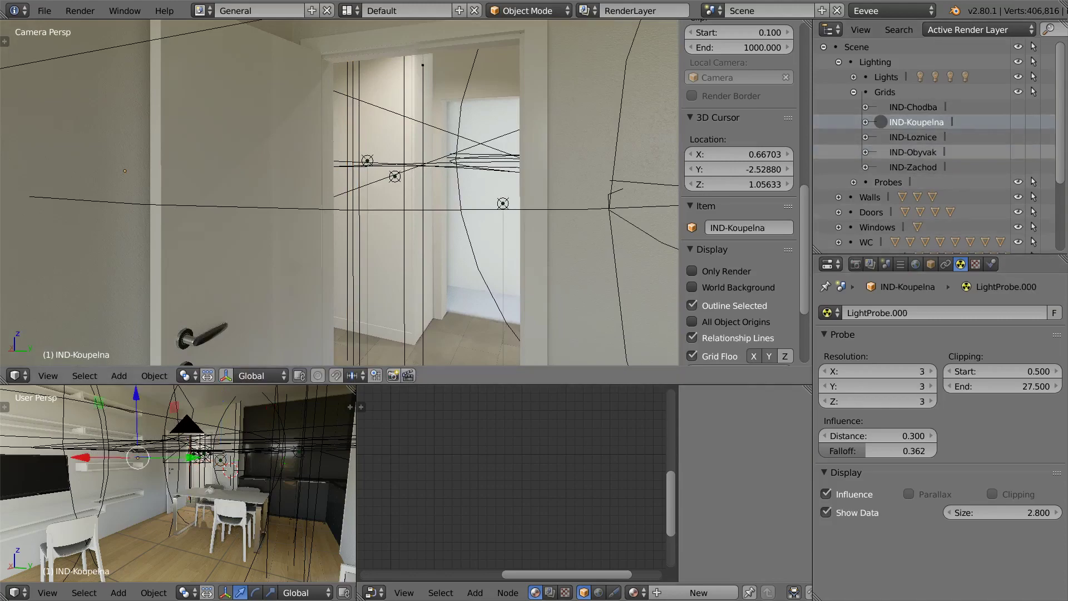
key("shift+f")
key("w")
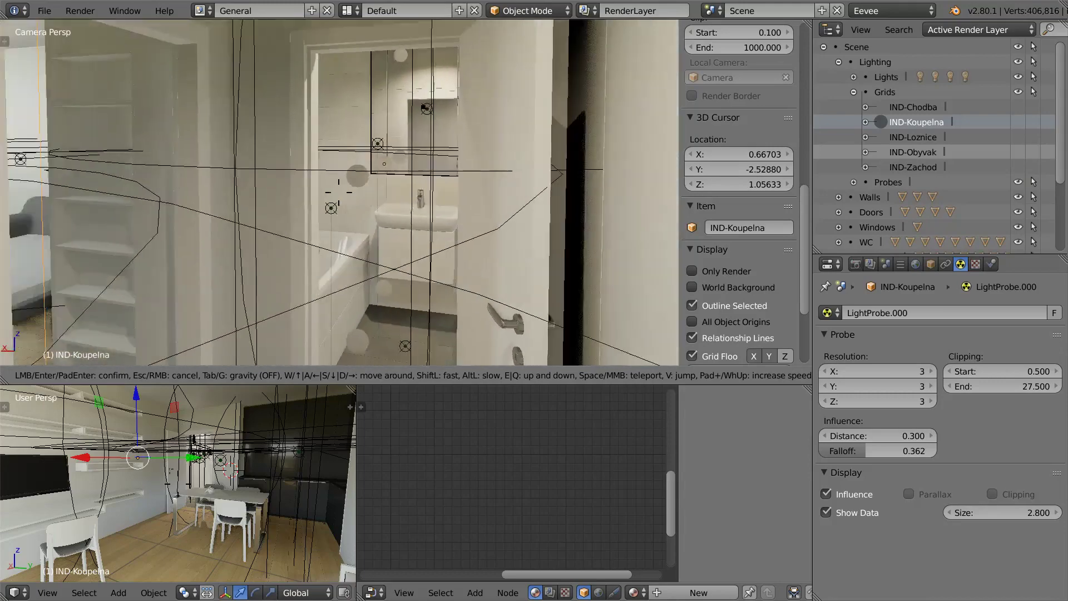
key("w")
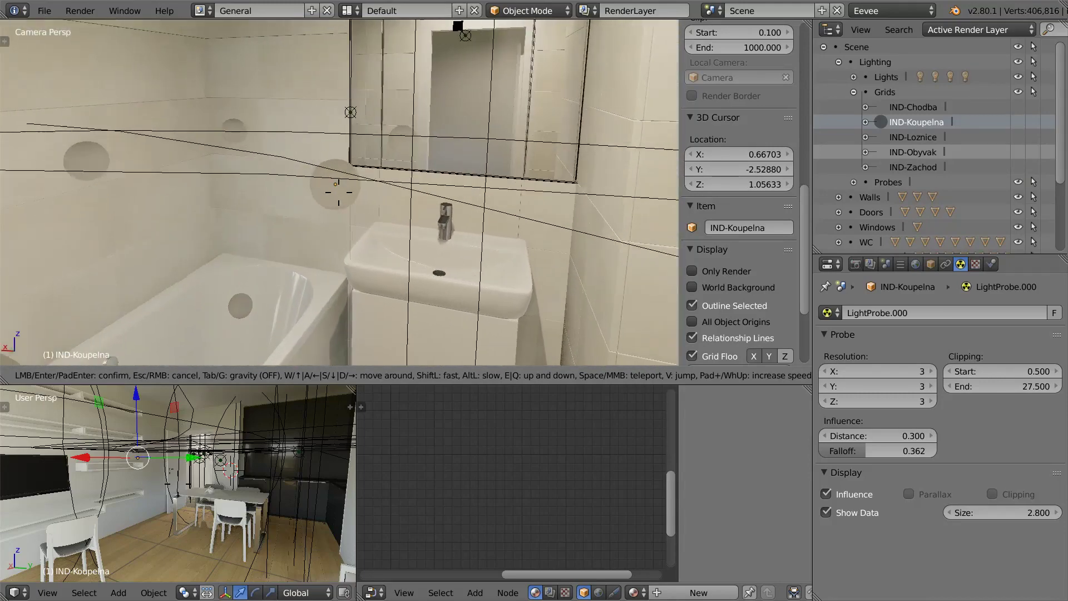
key("s")
key("a")
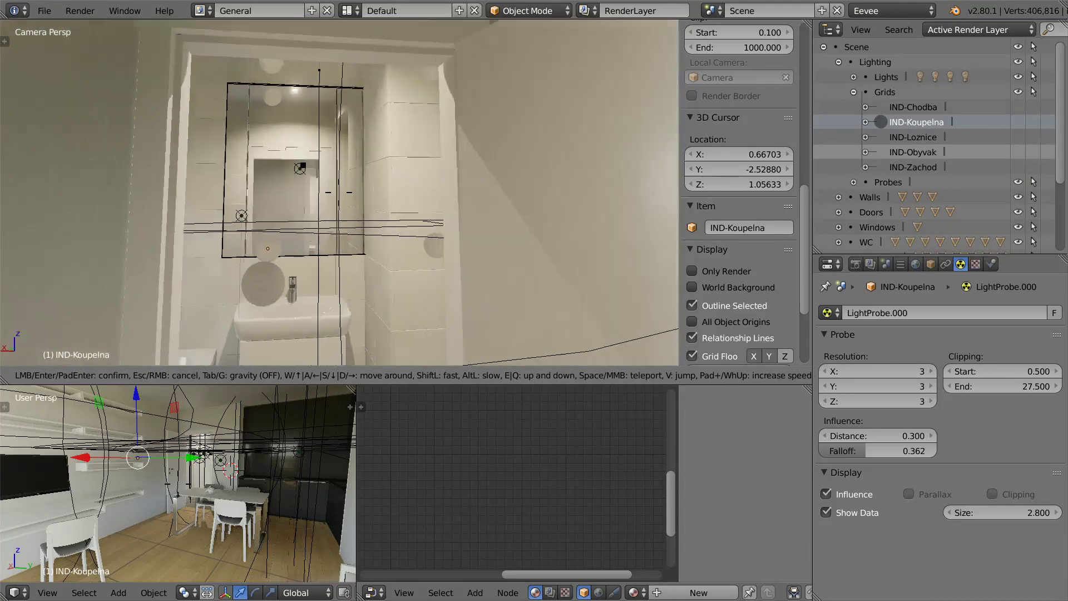
key("s")
key("w")
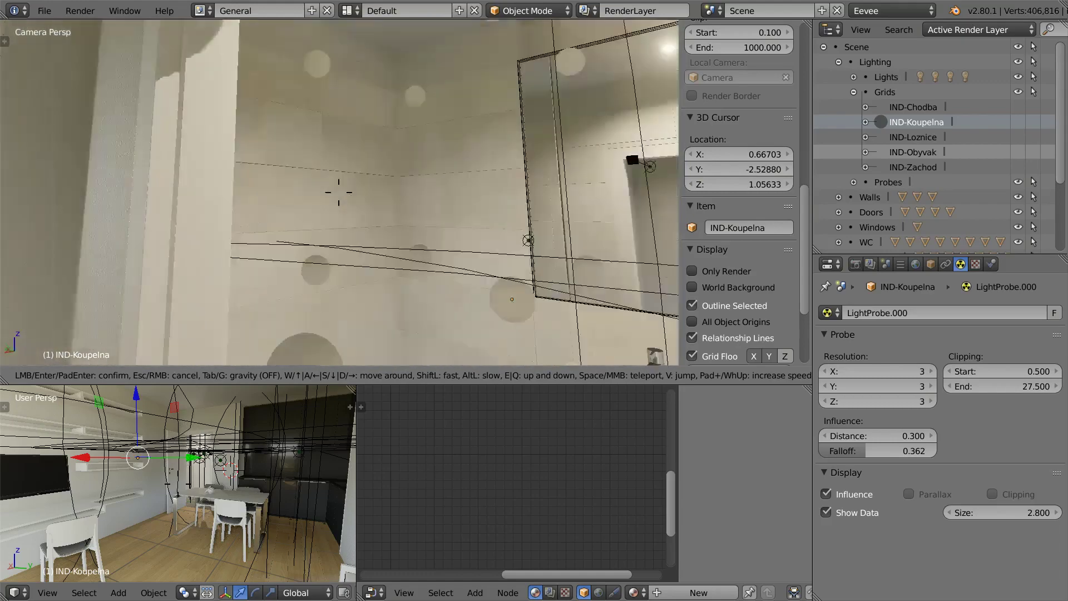
key("s")
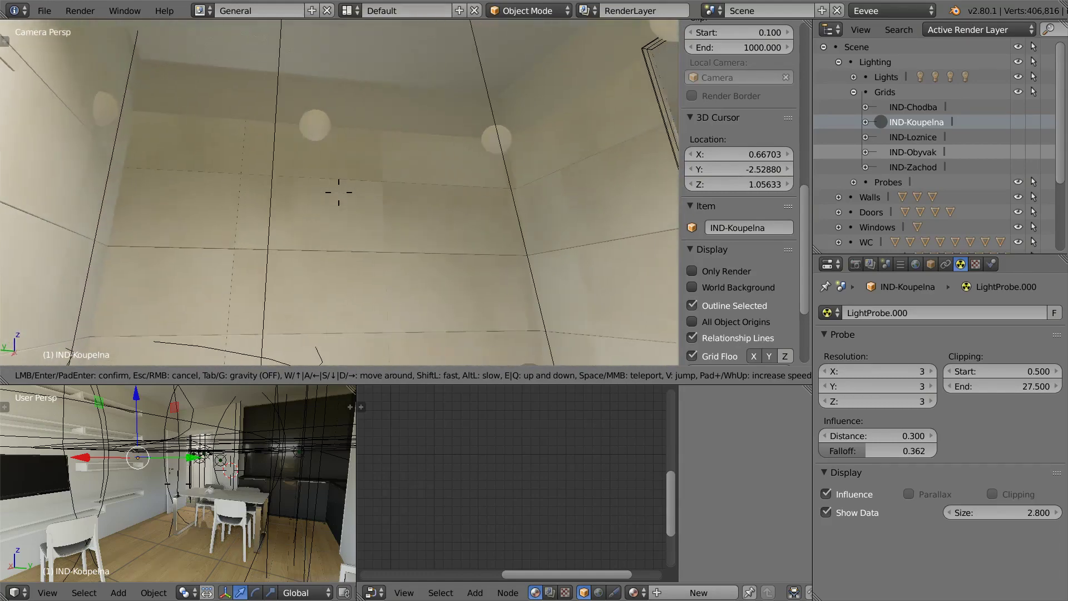
key("w")
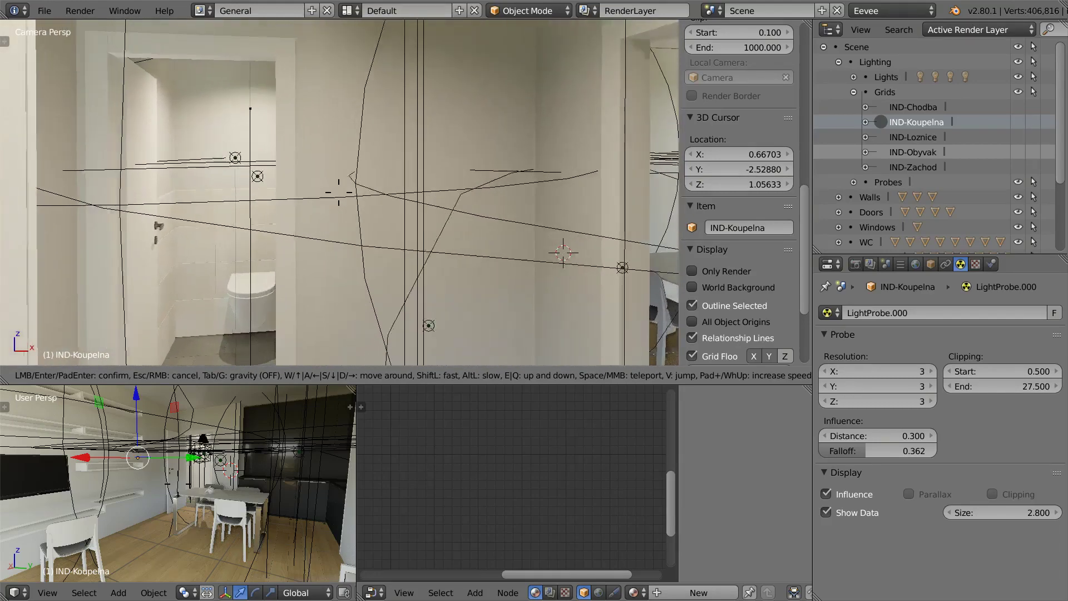
key("Return")
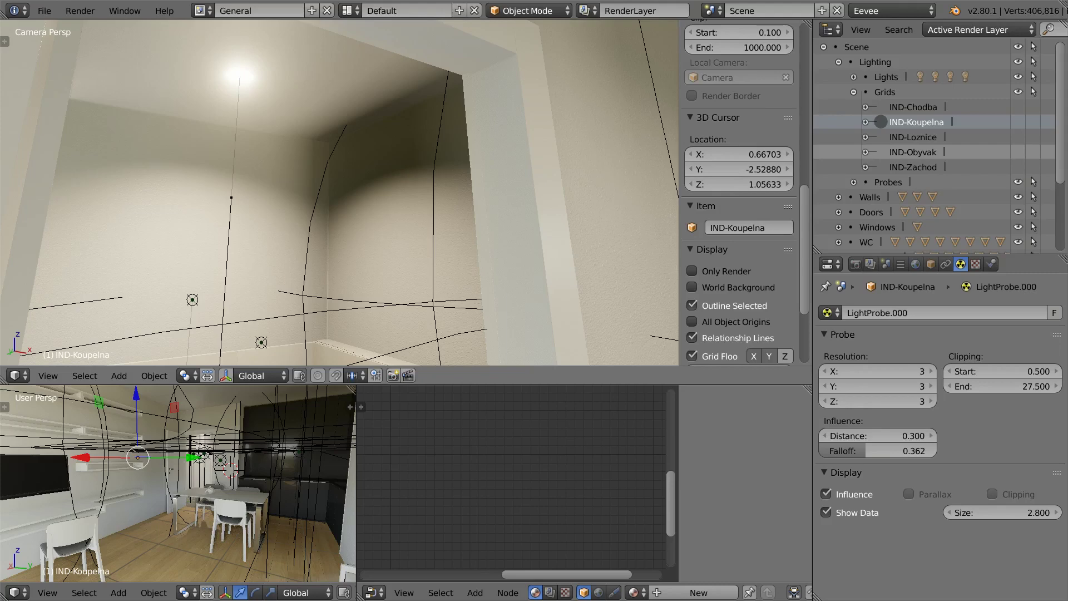
Examine the apartment from above and the hallway walls and ceiling outside the camera view
middle_click_drag(340, 139, 339, 261)
scroll(340, 191, "down", 6)
middle_click_drag(339, 192, 303, 192)
middle_click_drag(362, 162, 369, 154)
scroll(339, 191, "down", 3)
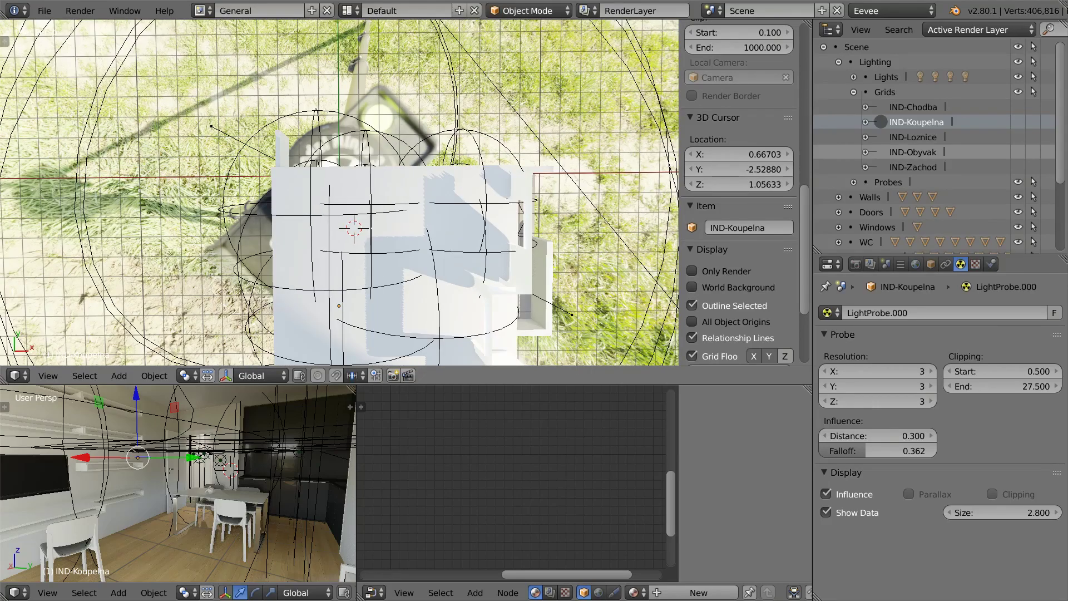
middle_click_drag(369, 155, 385, 191)
key("KP_0")
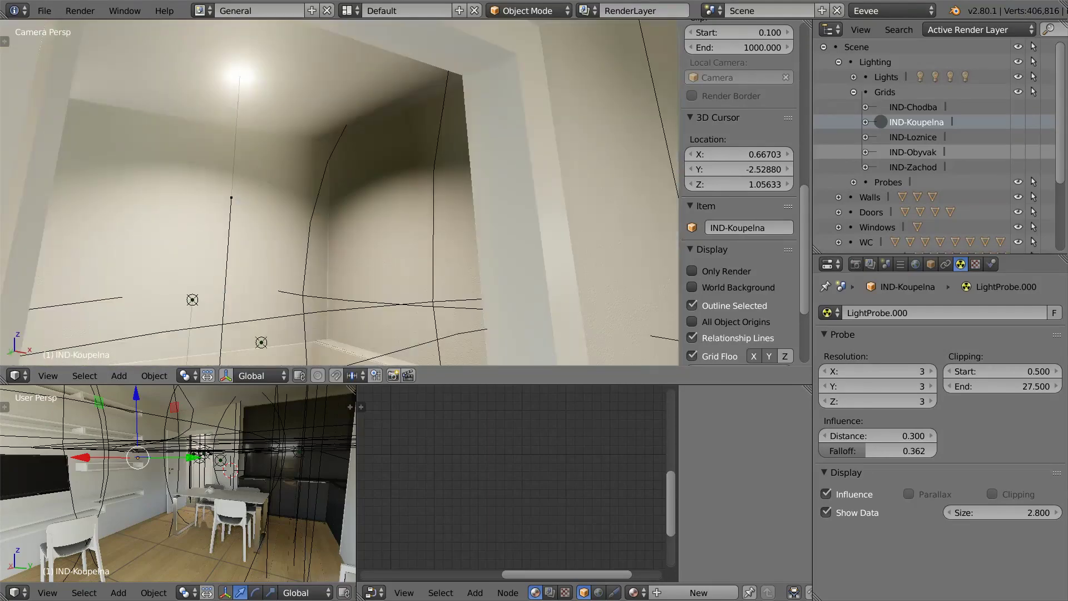
middle_click_drag(356, 156, 383, 295)
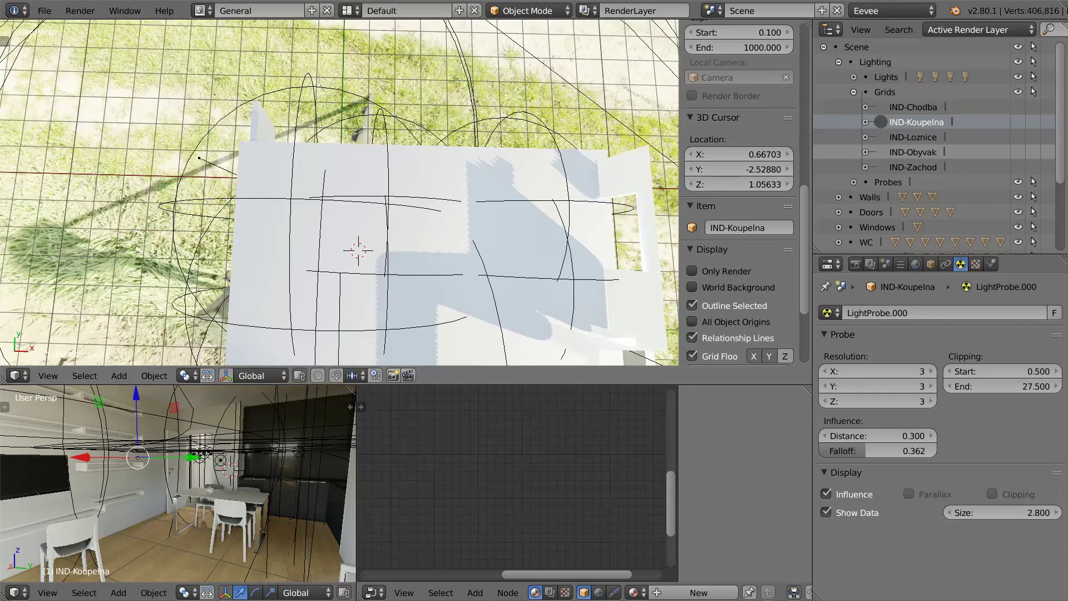
middle_click_drag(334, 251, 356, 183)
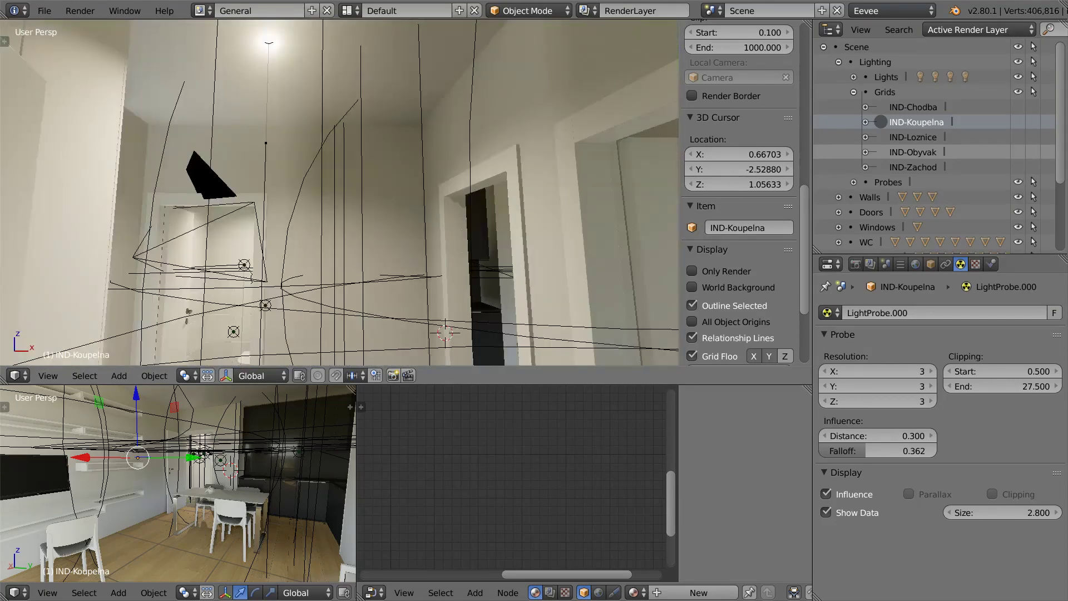
Hide the IND-Koupelna probe's data, turn on Only Render, and return to the camera view with the whole frame fitted
left_click(827, 511)
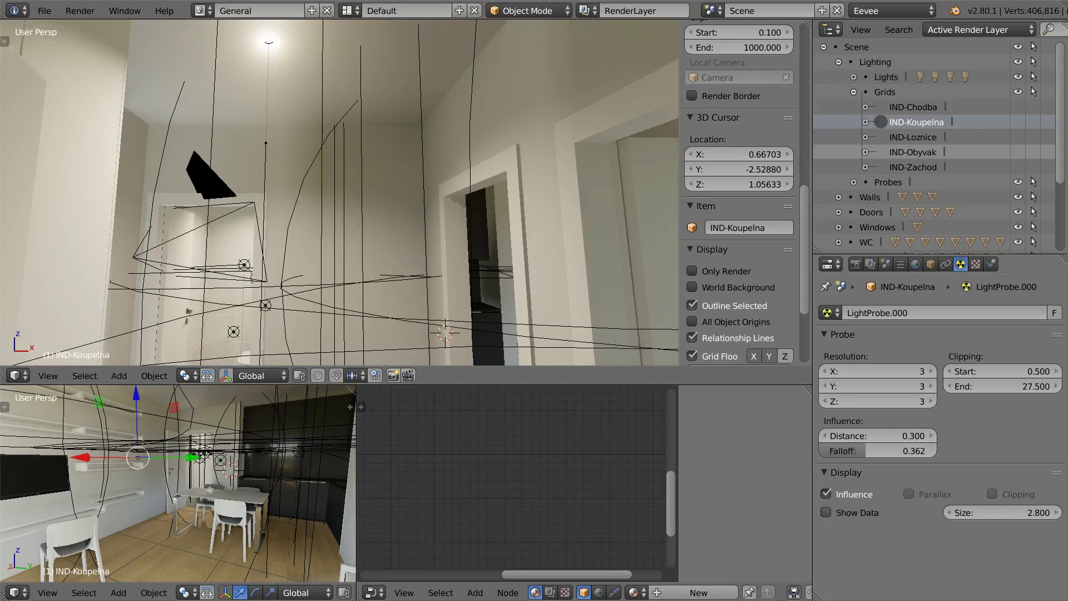
left_click(691, 271)
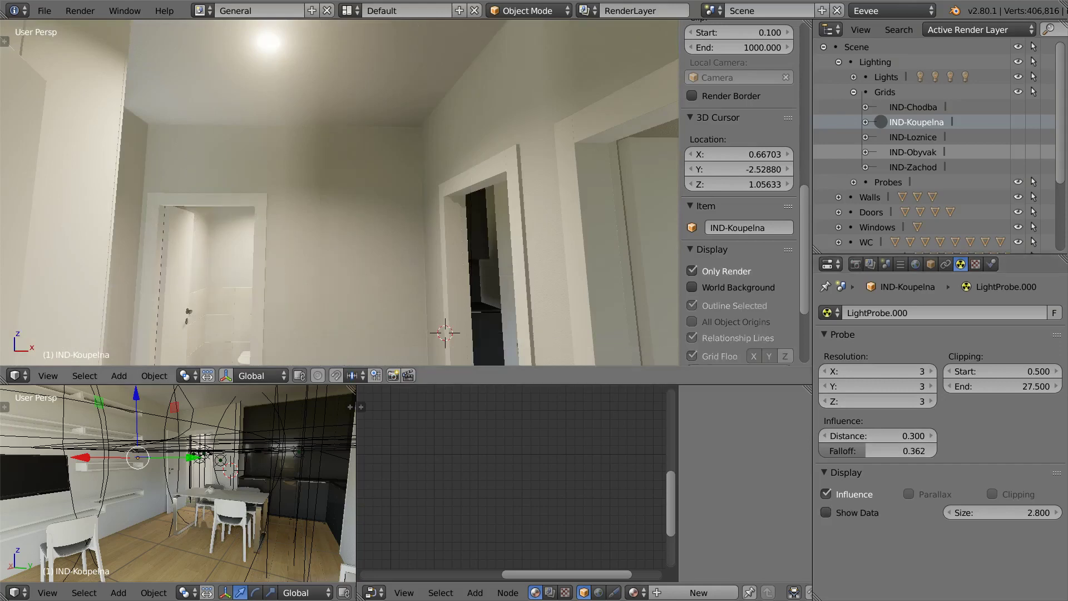
middle_click_drag(339, 192, 336, 223)
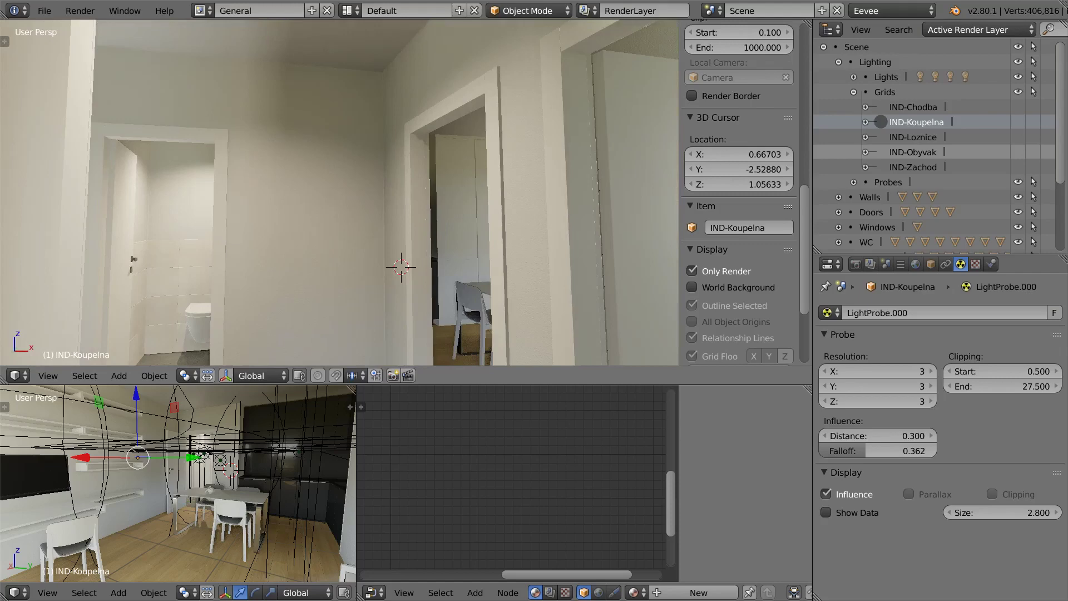
key("KP_0")
key("Home")
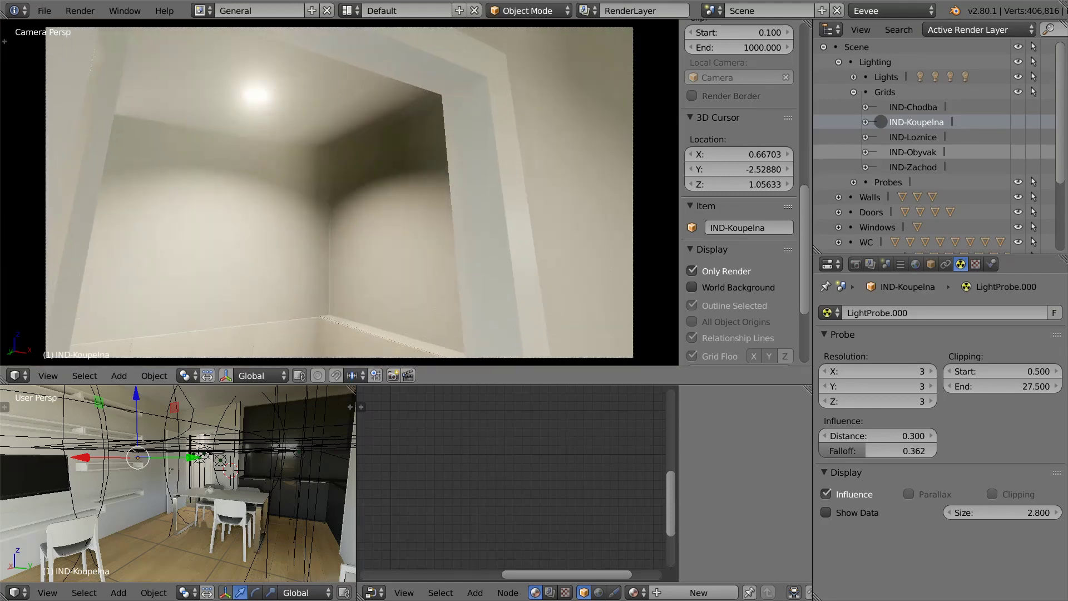
Walk the camera from the bathroom through the living room to a view of the dining table and kitchen, examining the room lighting
key("shift+f")
key("w")
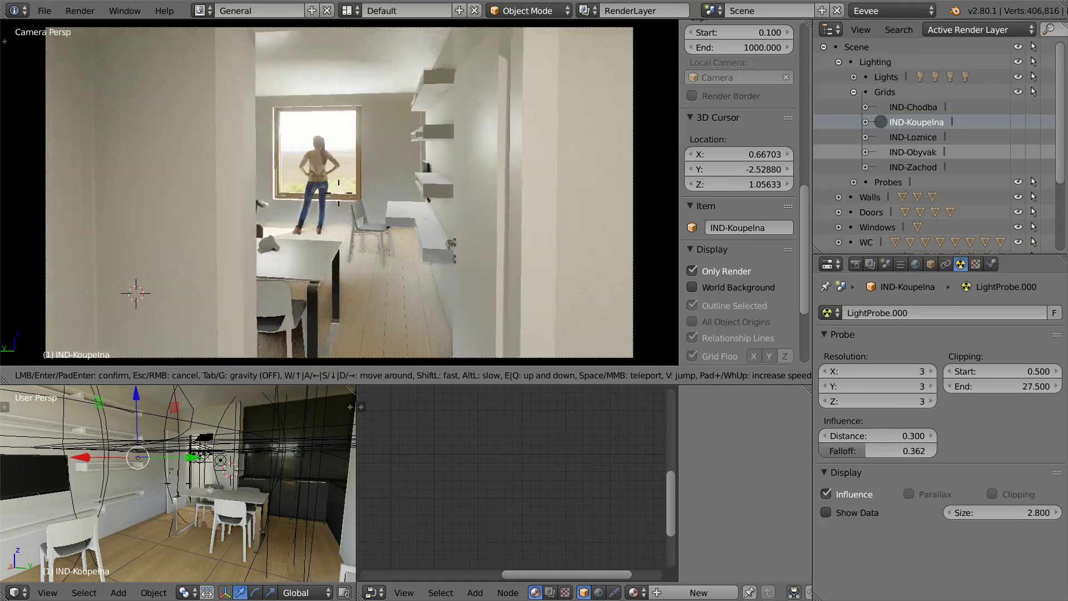
key("w")
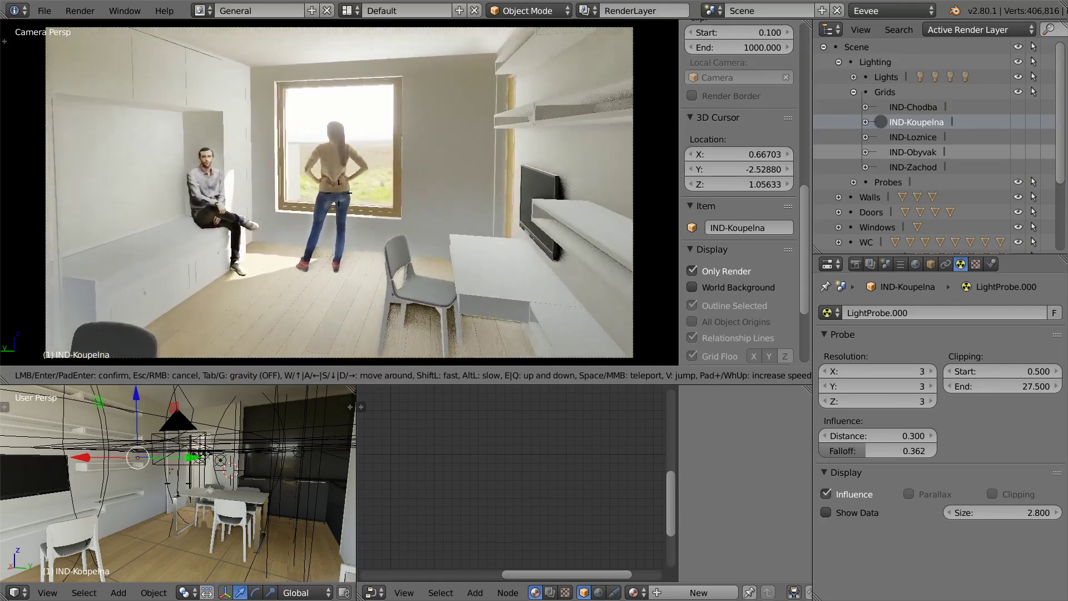
key("s")
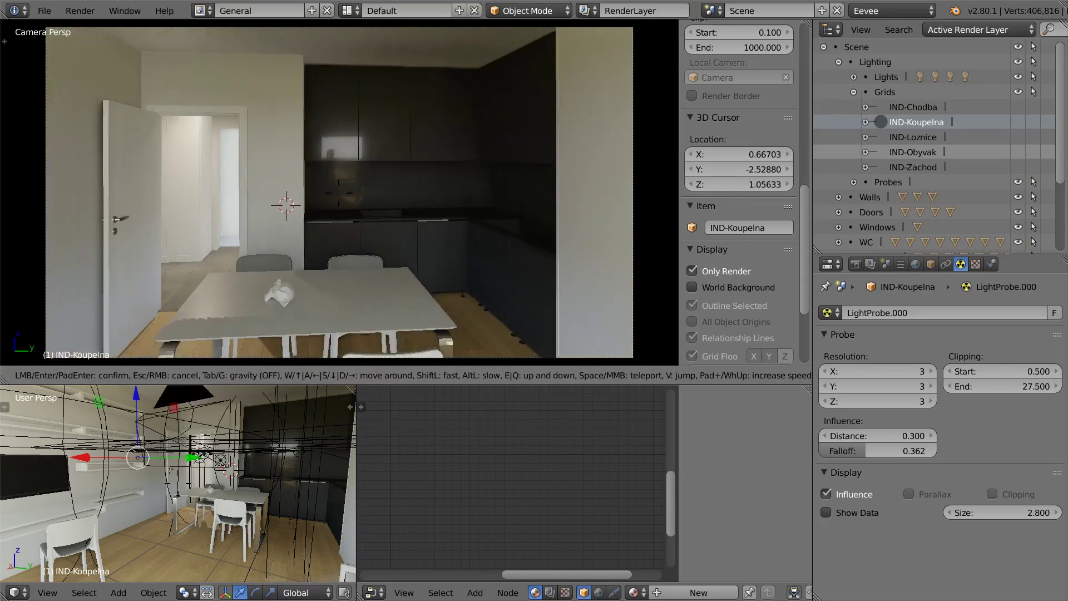
key("s")
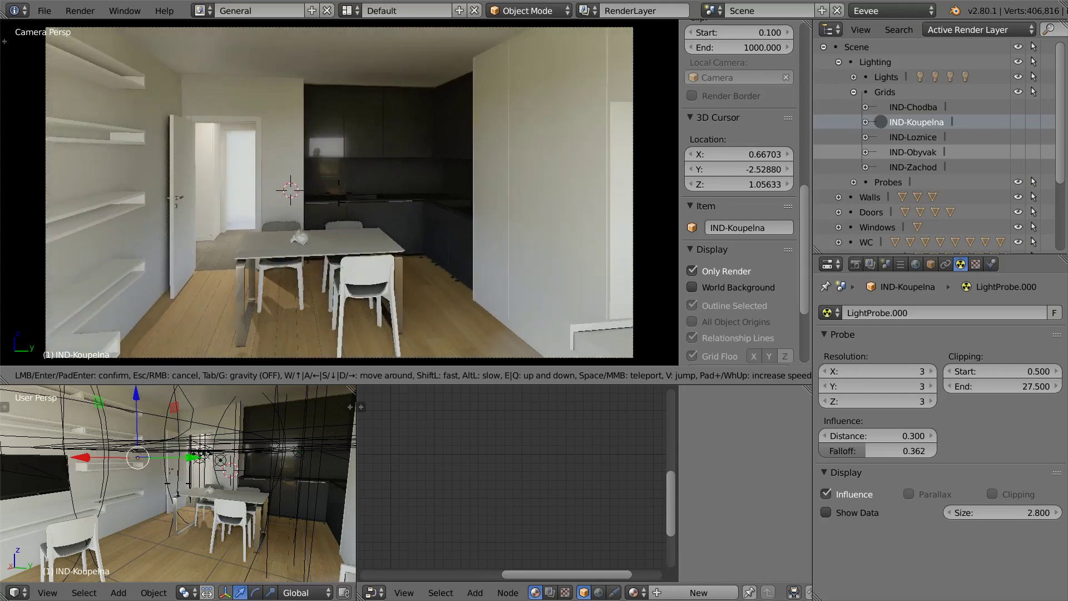
key("Return")
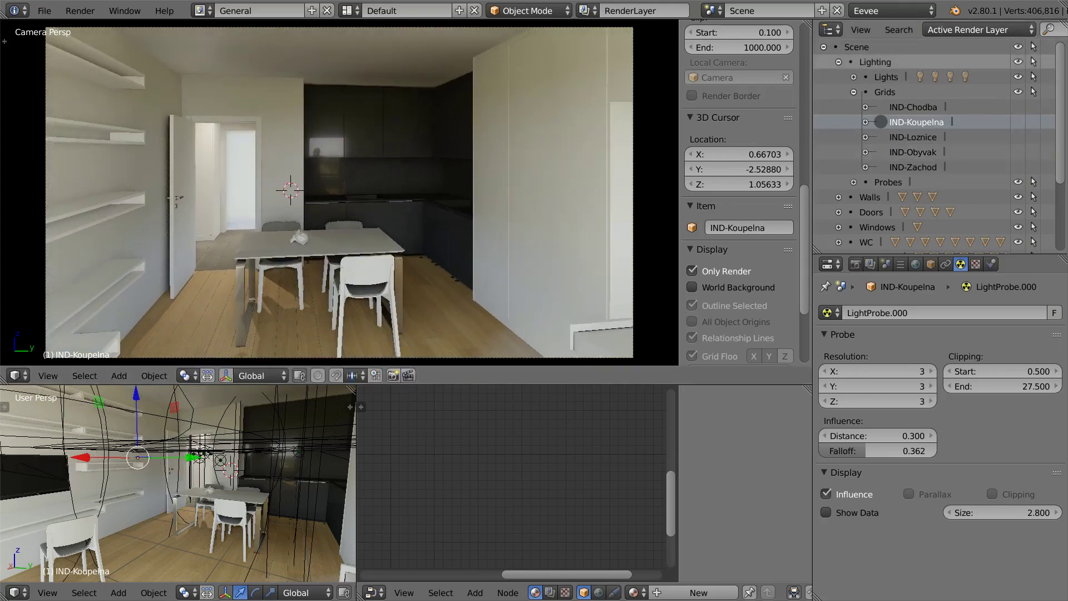
Briefly maximize the Outliner, then enlarge its area in width and height so the whole collection list fits
key("ctrl+space")
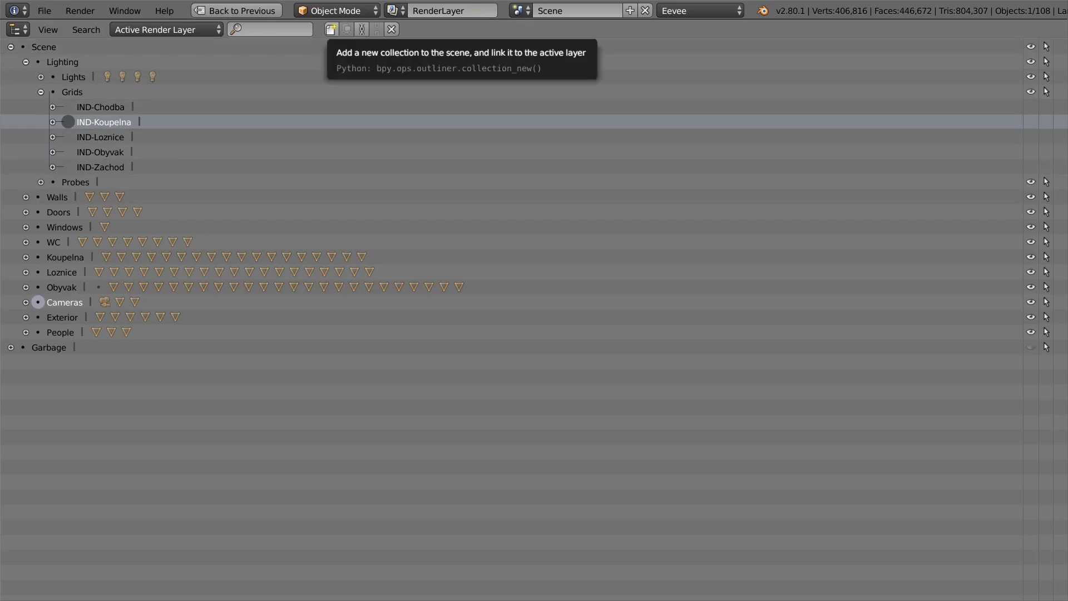
key("ctrl+space")
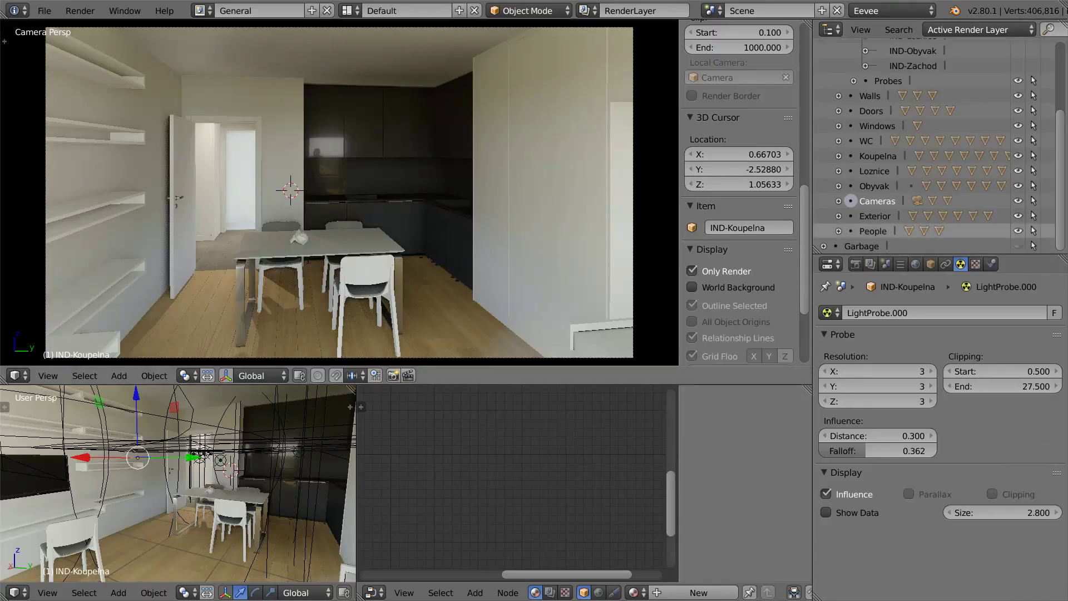
left_click_drag(812, 231, 792, 231)
left_click_drag(890, 254, 889, 256)
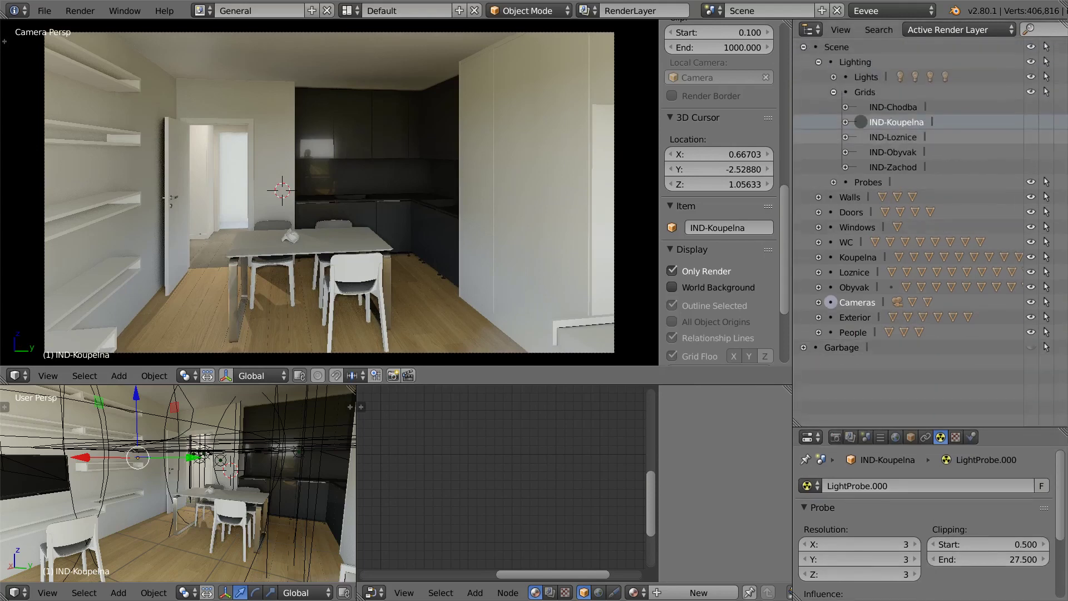
Review the Outliner's display modes, switch it to Master Collection Tree, and expand the Garbage collection
left_click(957, 29)
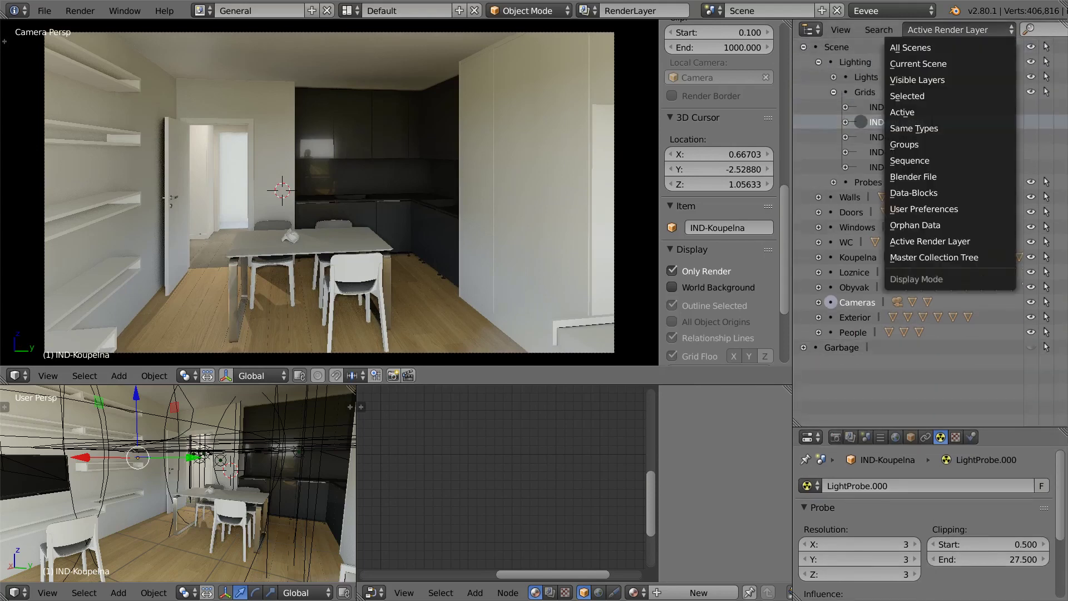
left_click(809, 29)
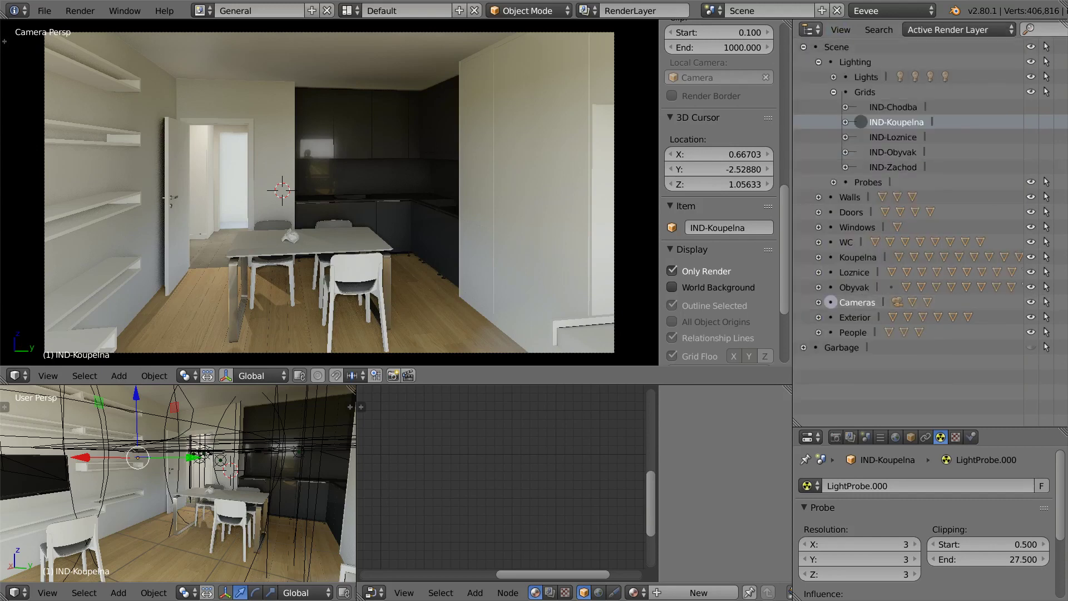
left_click(809, 30)
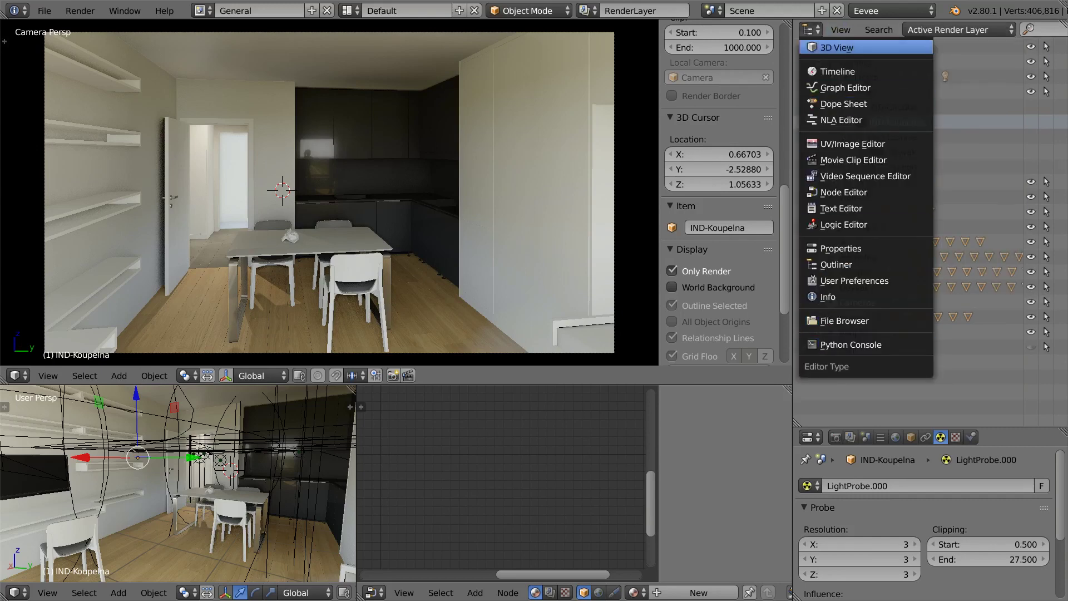
left_click(959, 29)
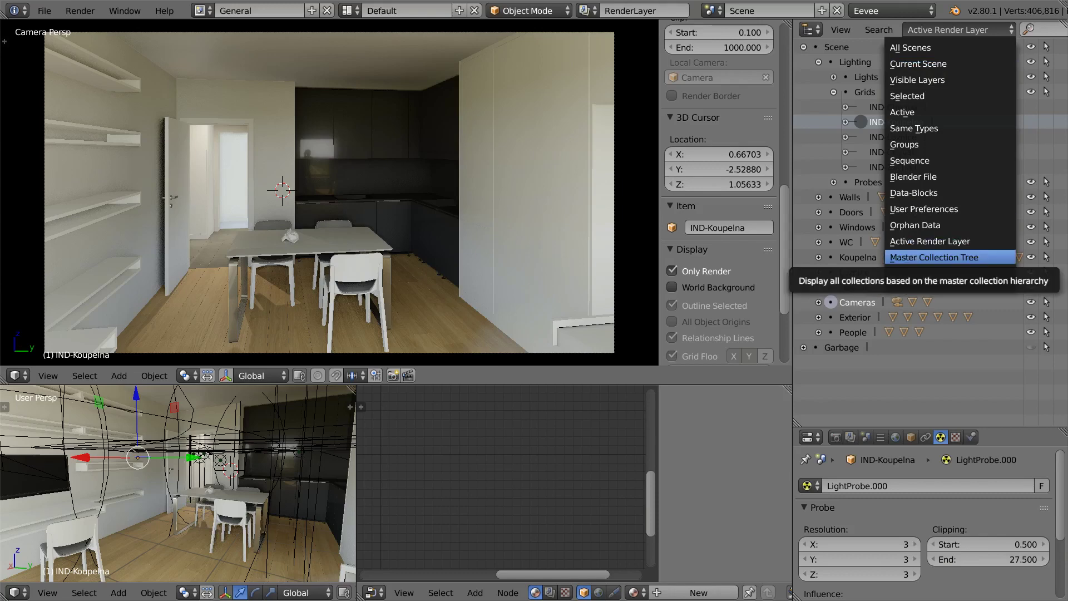
left_click(934, 257)
key("shift+a")
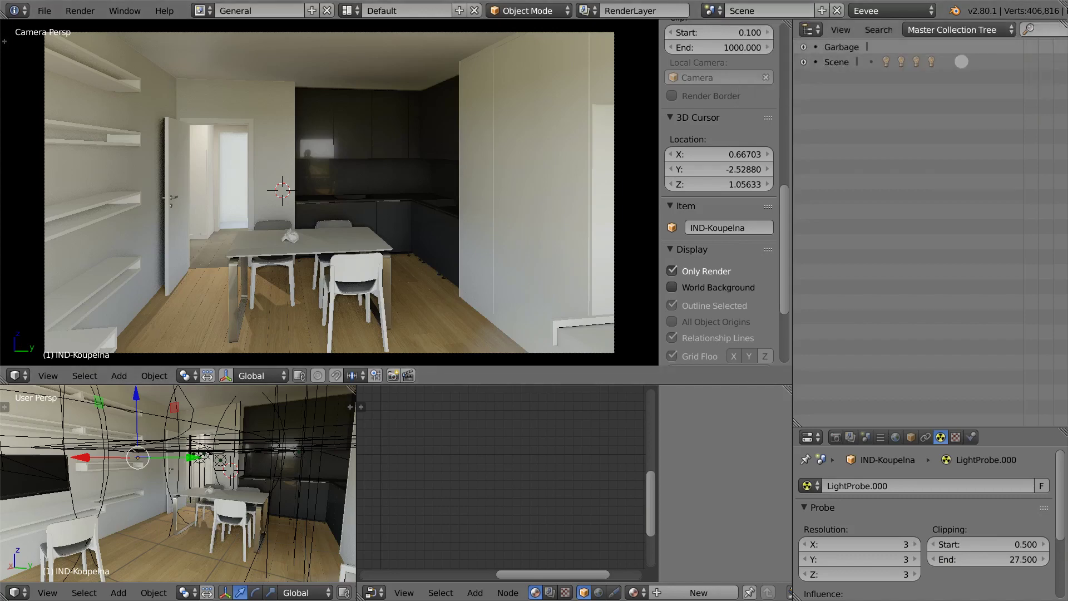
left_click(803, 46)
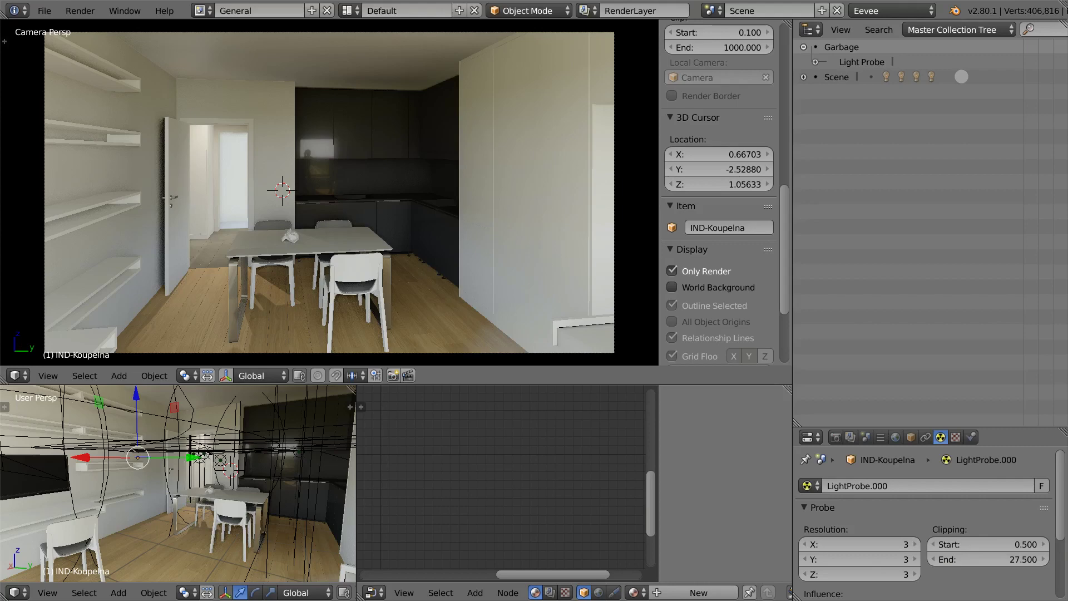
Compare the Outliner's Active Render Layer mode with the Master Collection Tree, ending on the Master Collection Tree
left_click(958, 30)
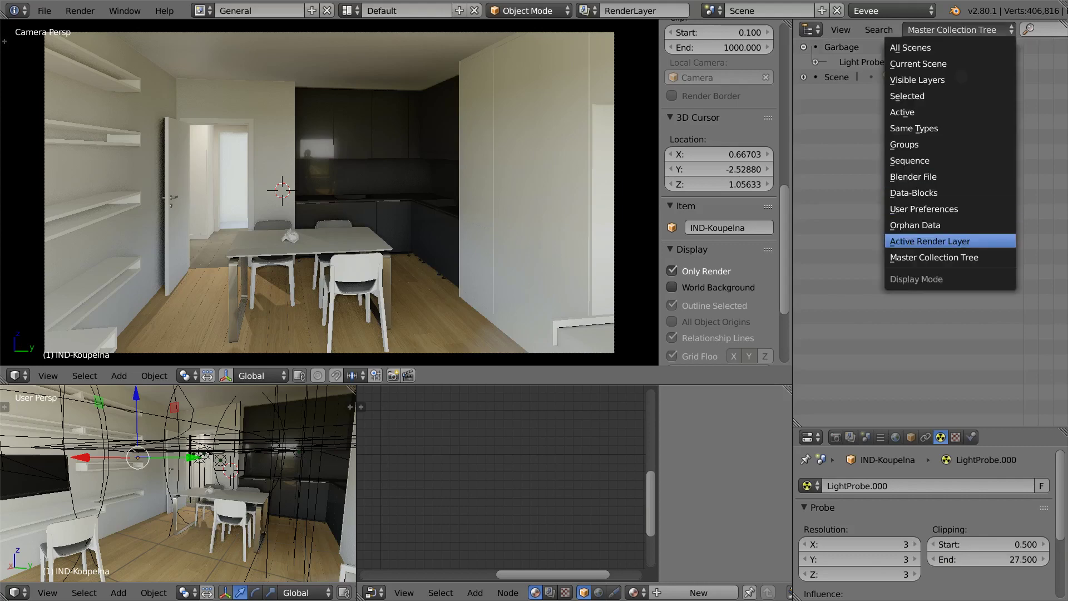
left_click(930, 241)
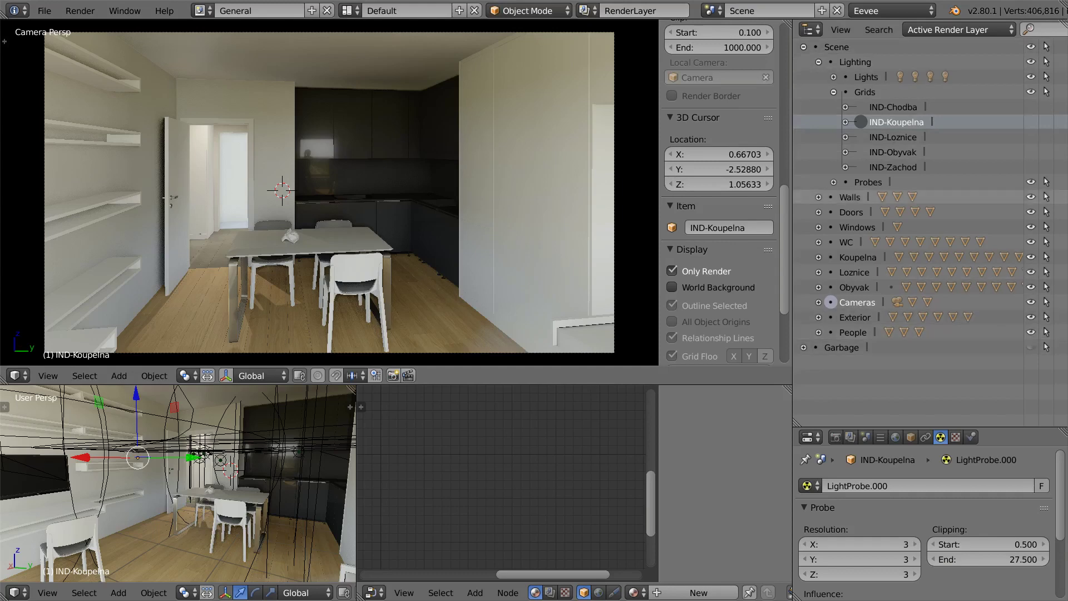
left_click(959, 30)
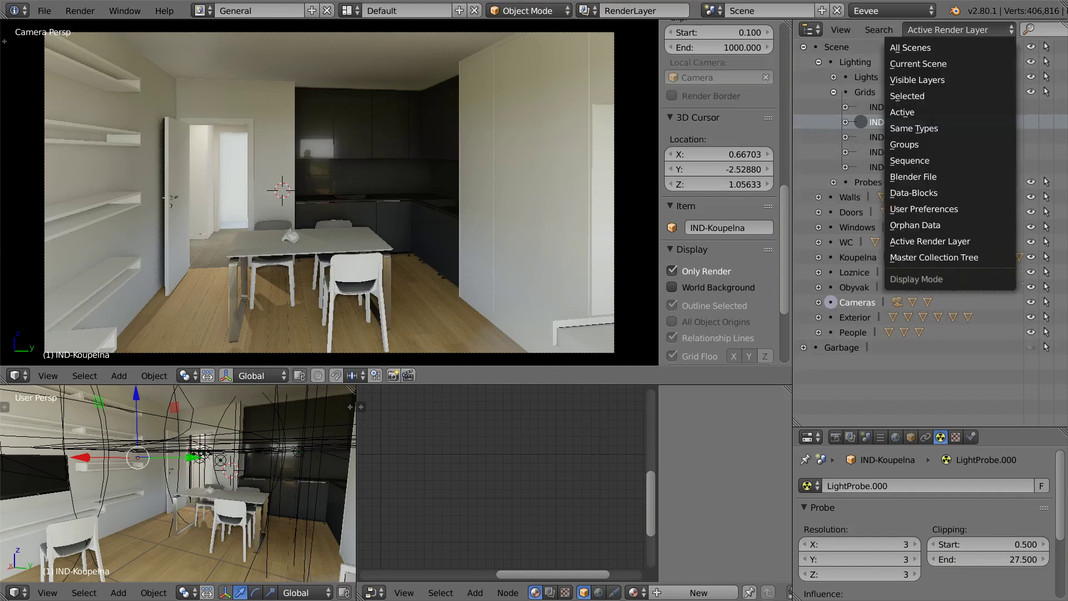
left_click(918, 256)
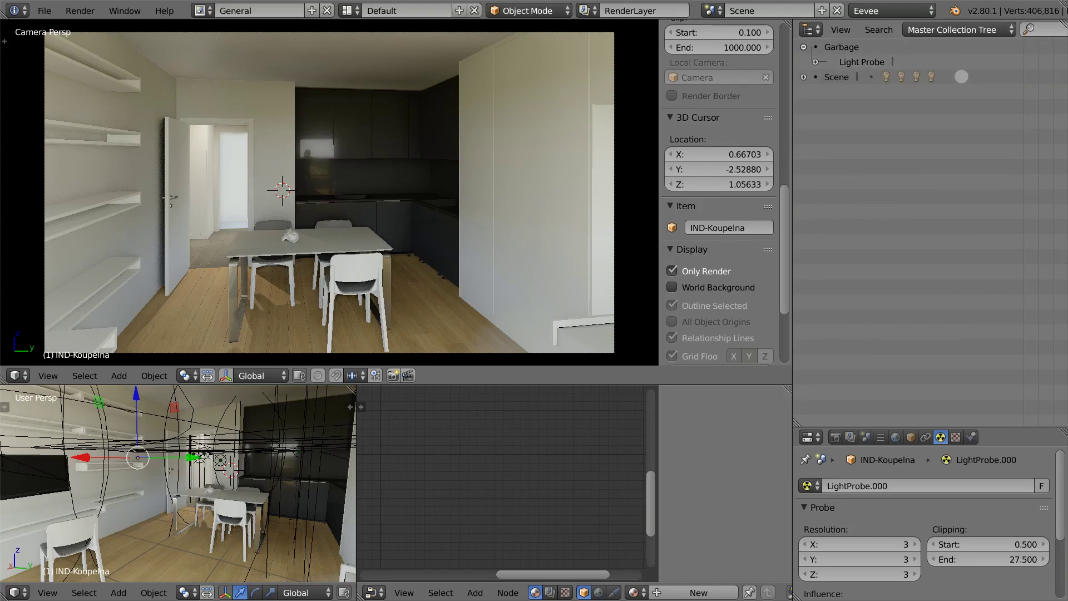
Move the Light Probe from the Garbage collection into Scene, and expand the Scene, Lighting and Lights collections
key("x")
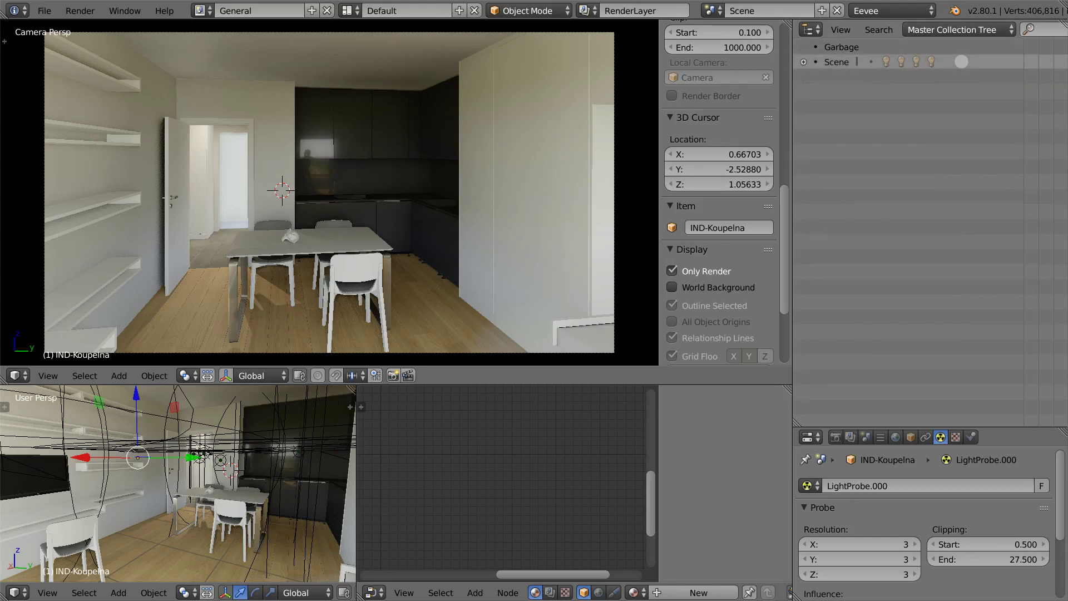
left_click(803, 62)
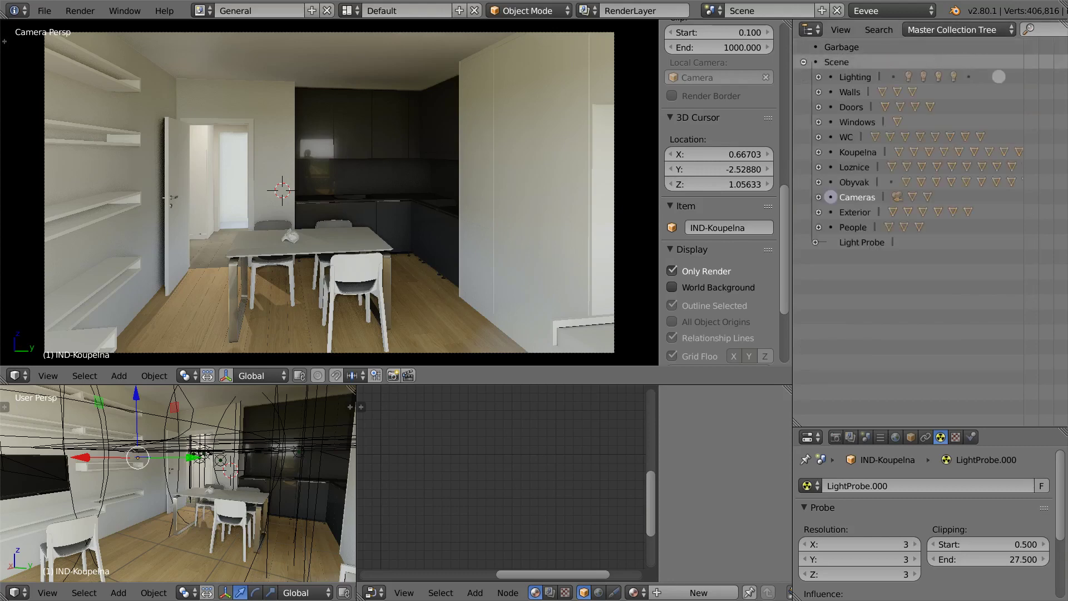
left_click(818, 77)
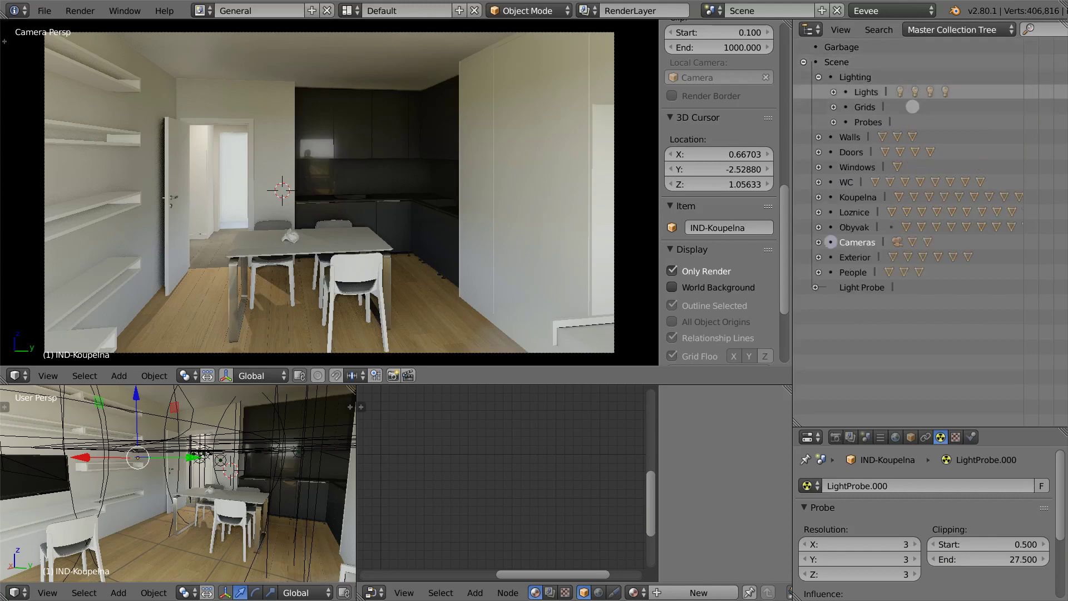
left_click(833, 92)
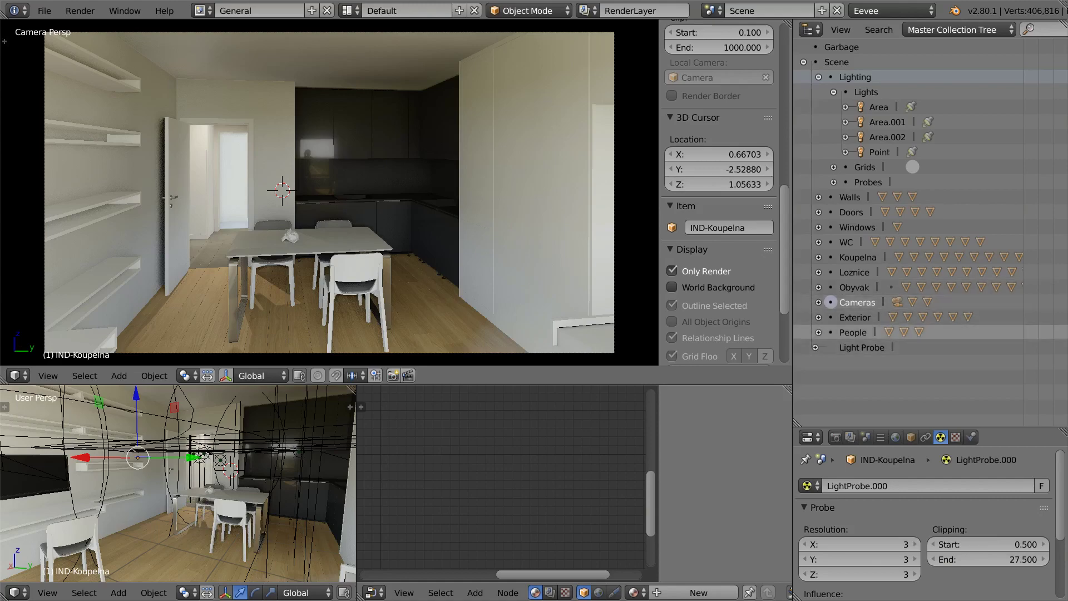
key("space")
key("Escape")
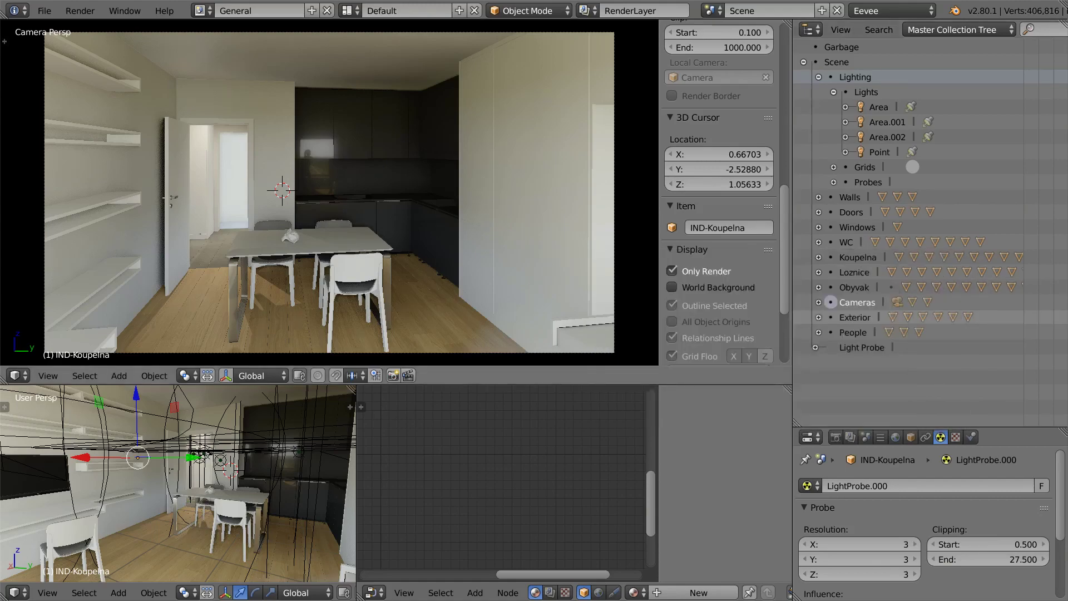
Walk back from the window past the dining table to examine the people and the sunlit floor reflections
key("shift+f")
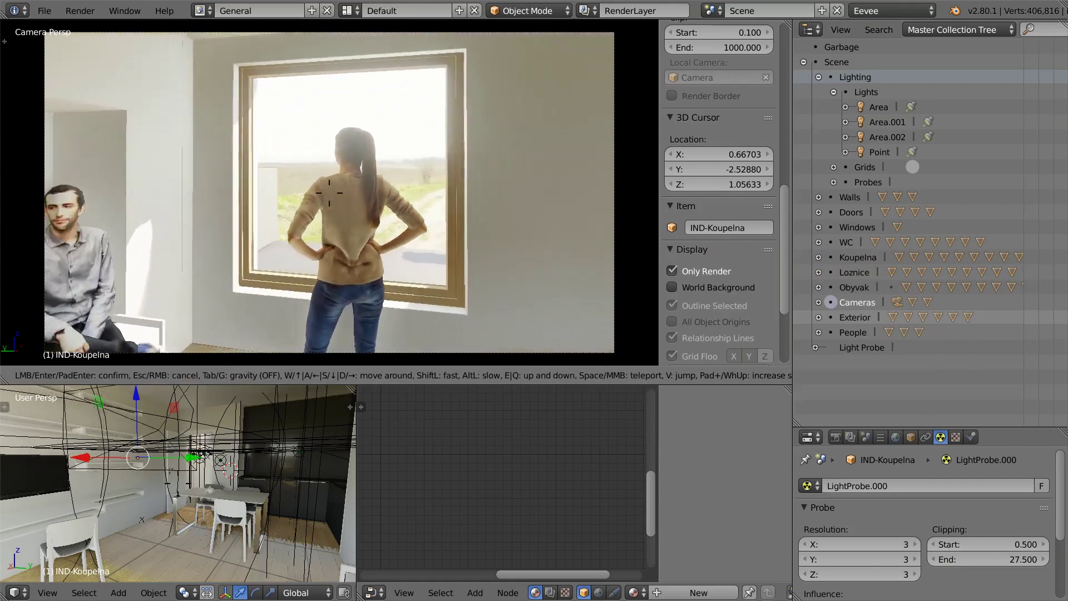
key("s")
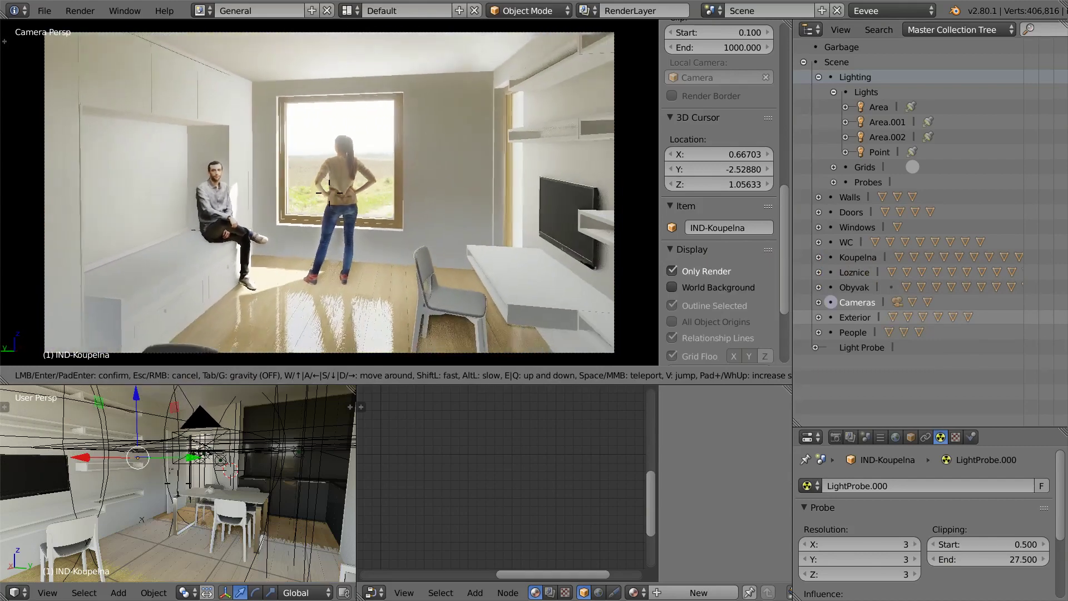
key("Return")
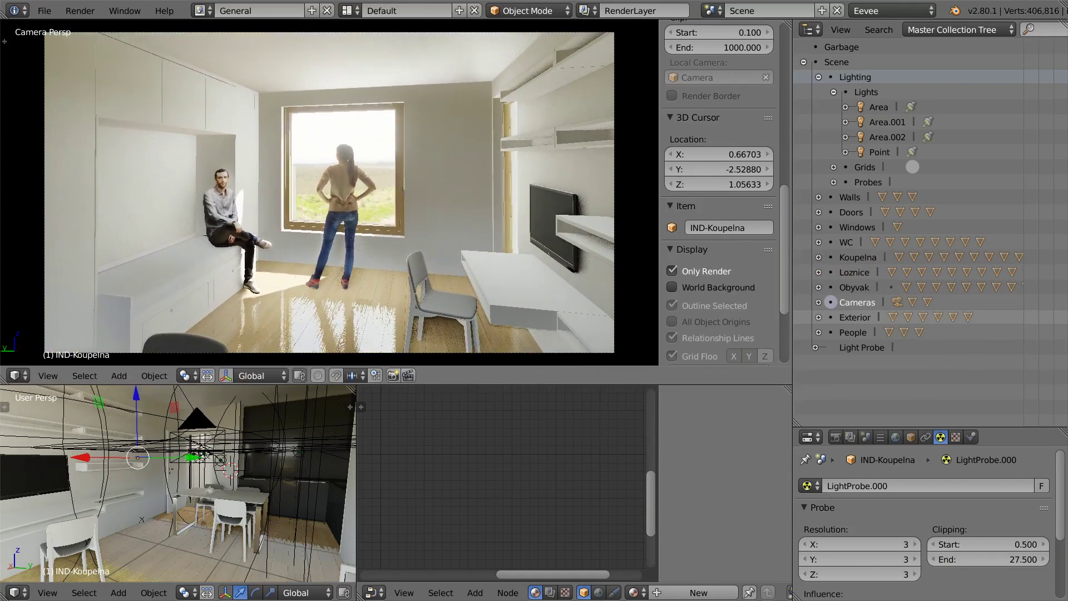
key("shift+f")
key("s")
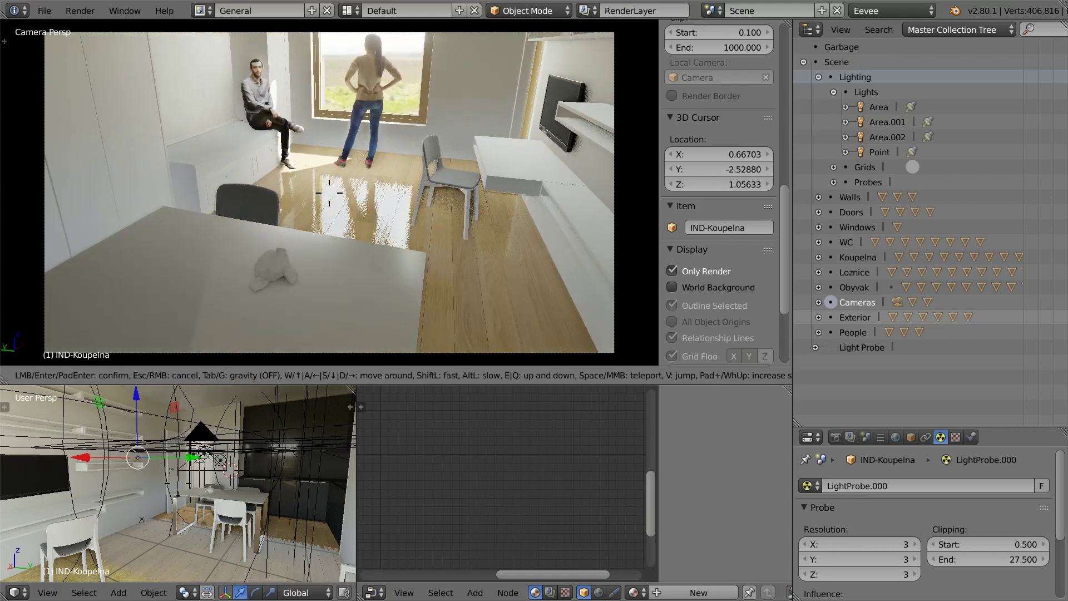
key("Return")
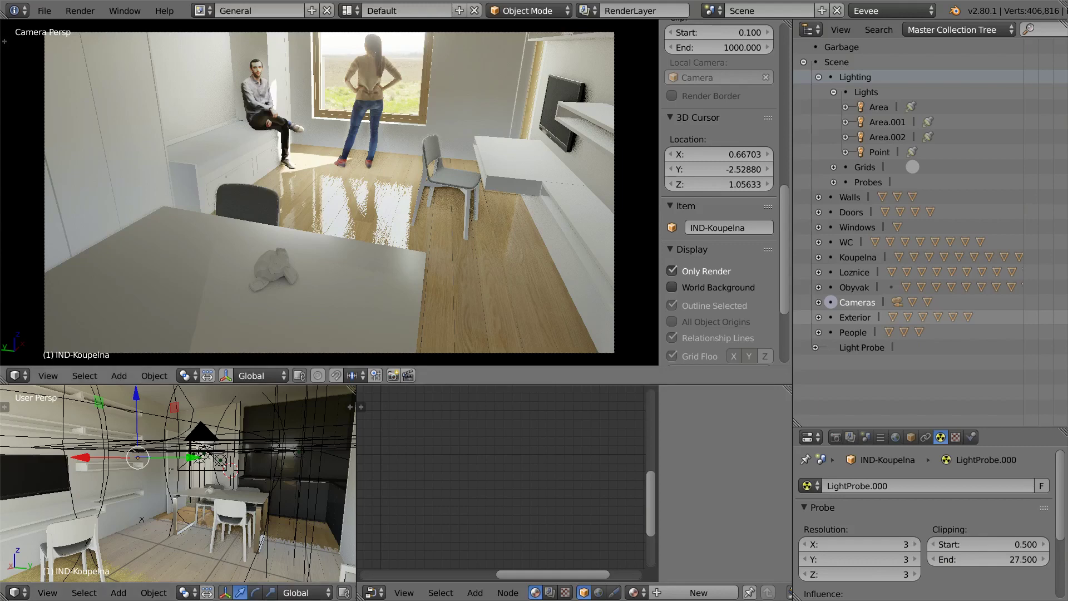
Revert the file to its last saved version
left_click(44, 11)
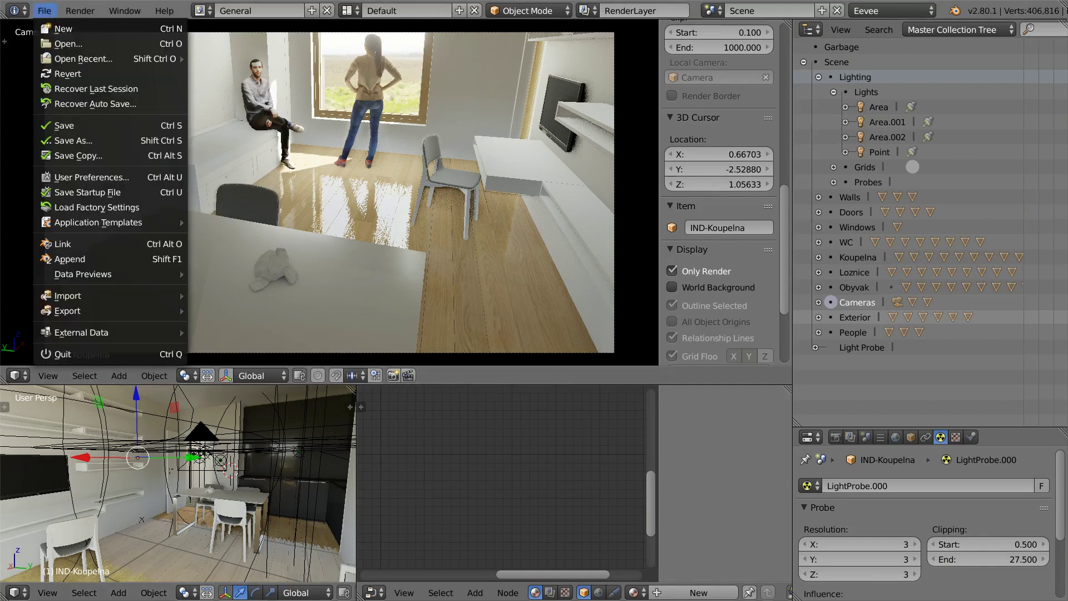
left_click(55, 74)
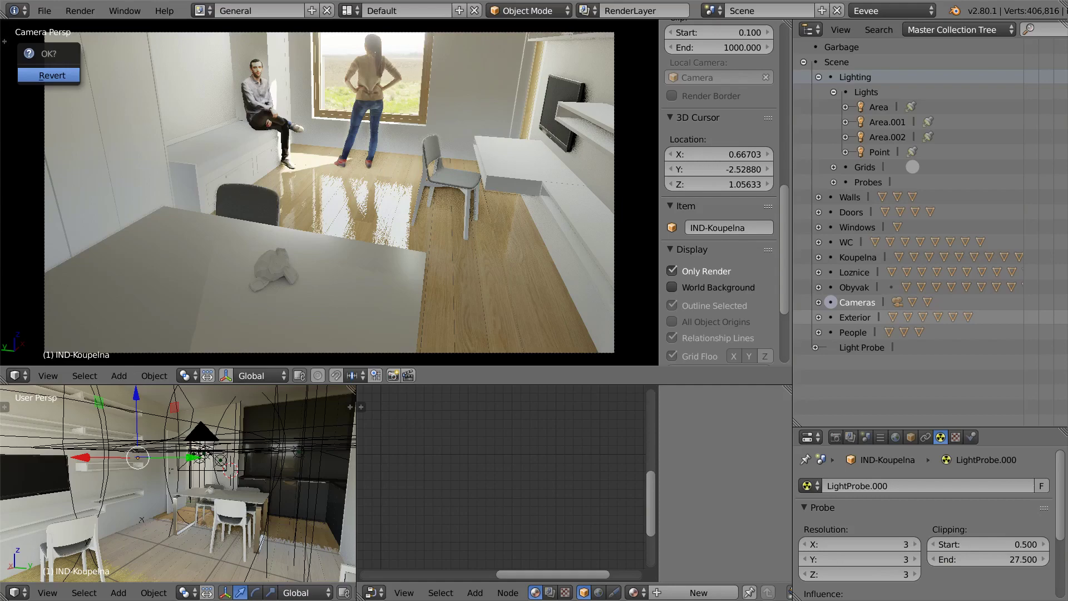
key("Return")
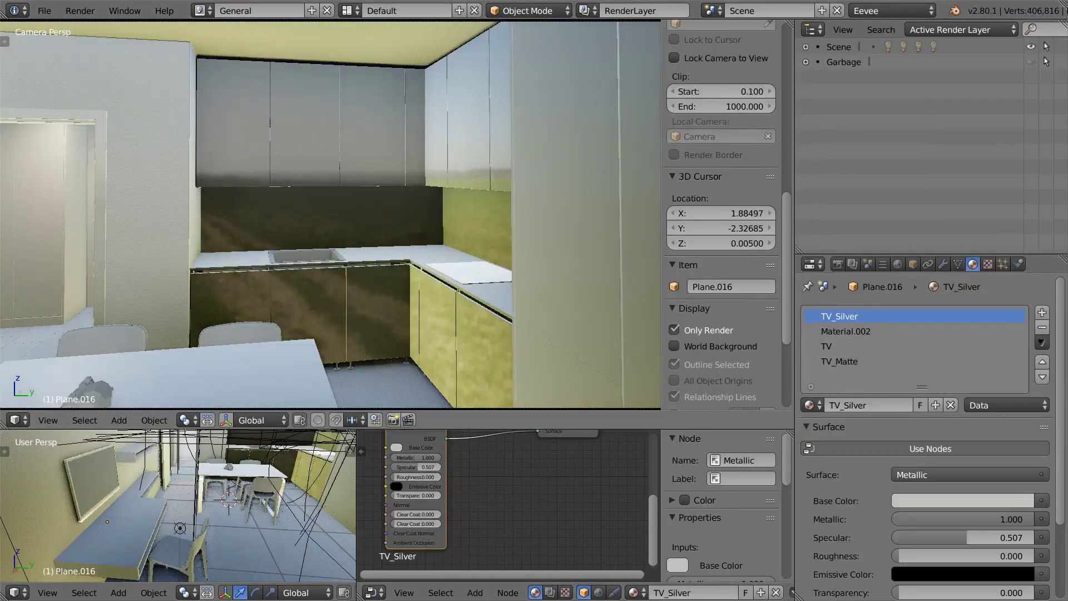
Walk back from the kitchen past the dining table to examine the two people beside the window
scroll(330, 214, "down", 3)
scroll(330, 215, "up", 2)
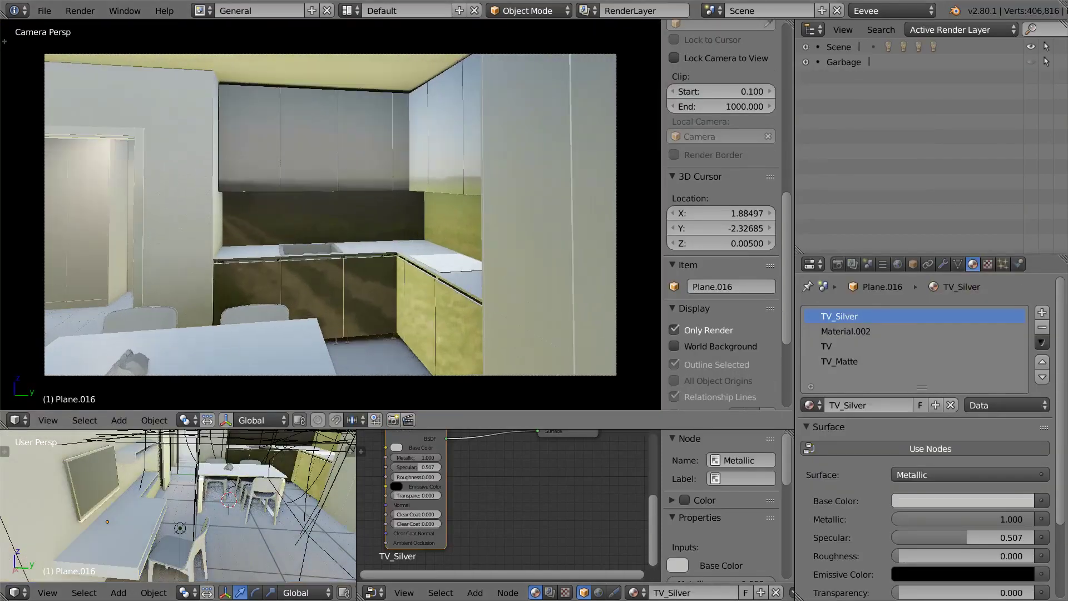
key("shift+f")
key("s")
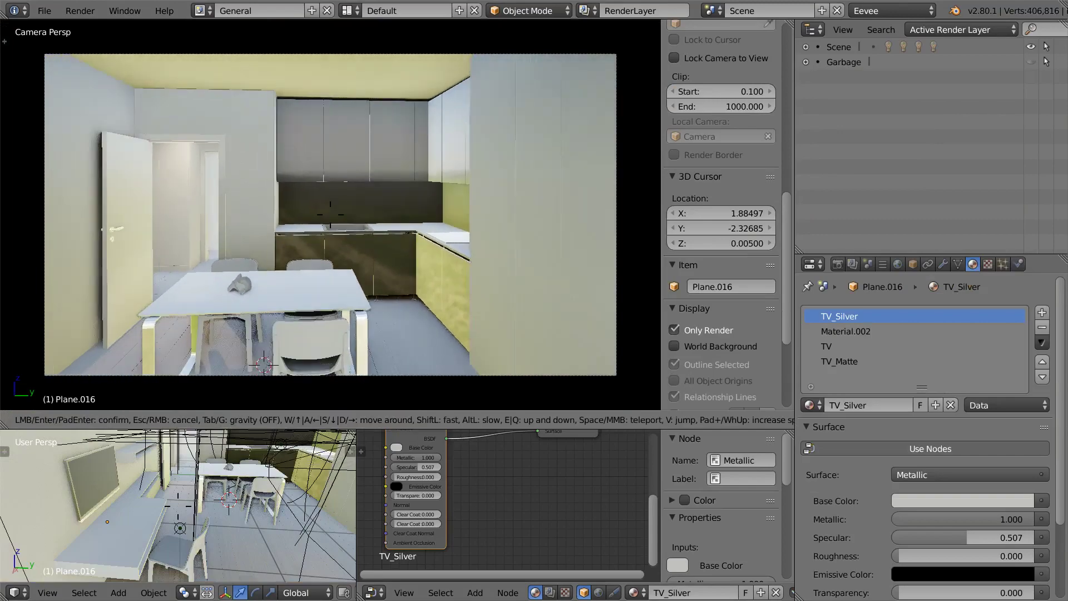
key("s")
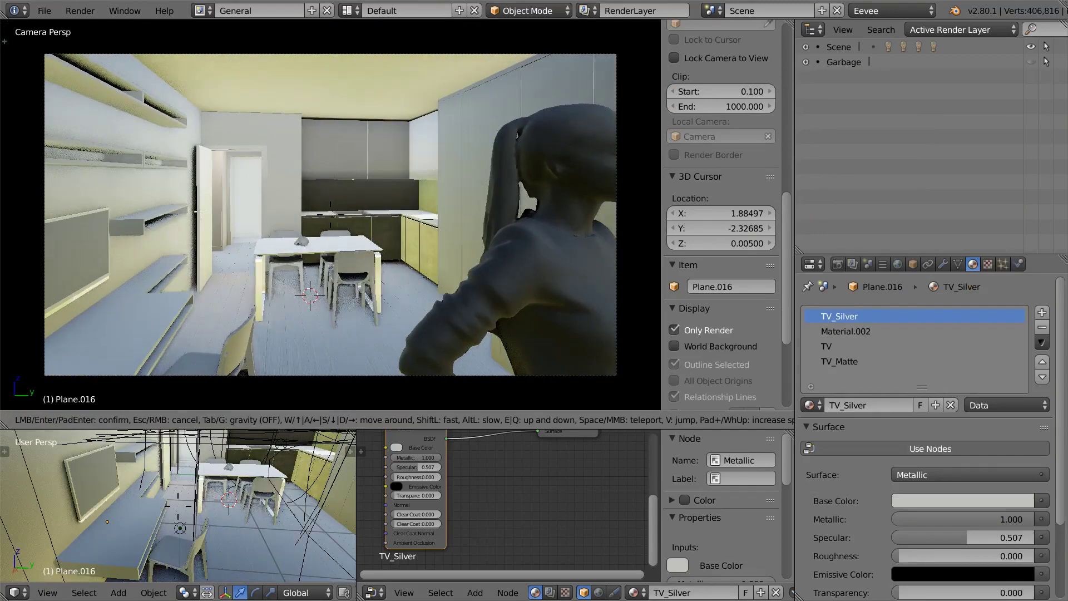
key("a")
key("a")
key("s")
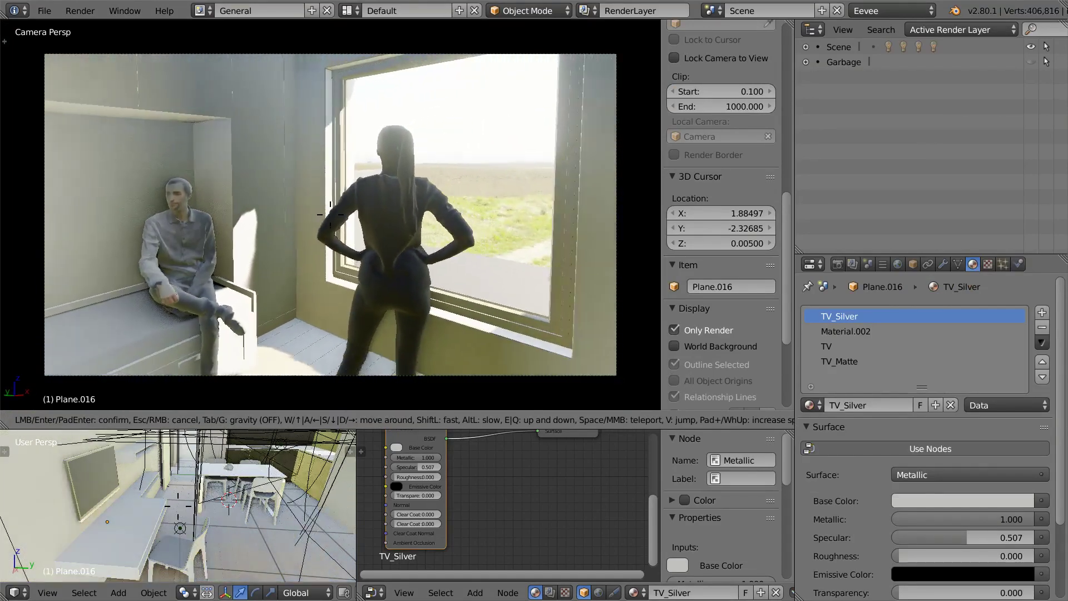
key("Return")
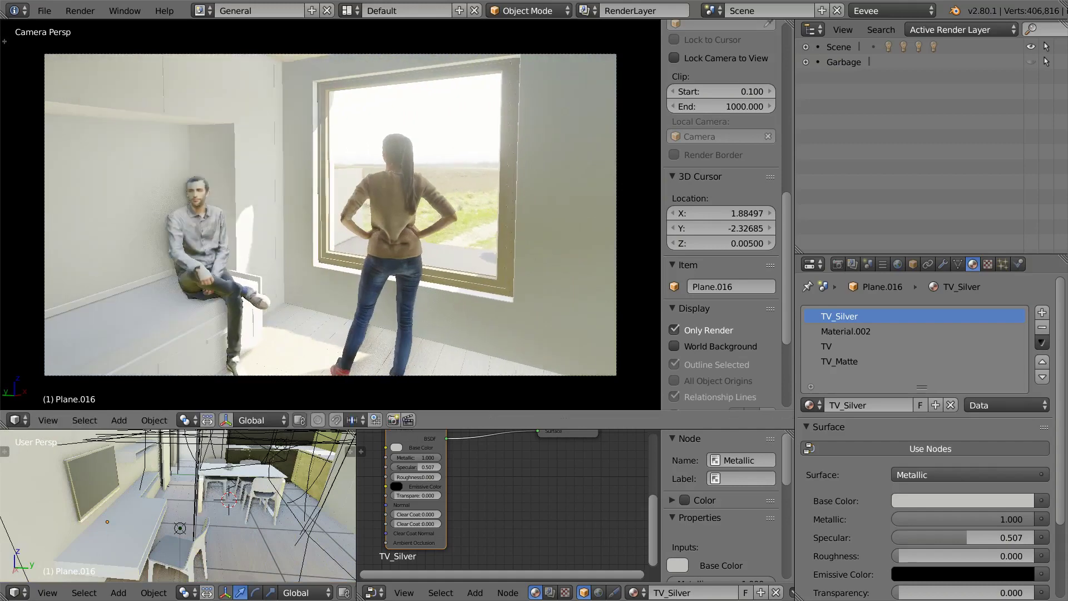
Keep the Outliner in Active Render Layer mode, expand the Scene collection and hide its People collection
left_click(960, 30)
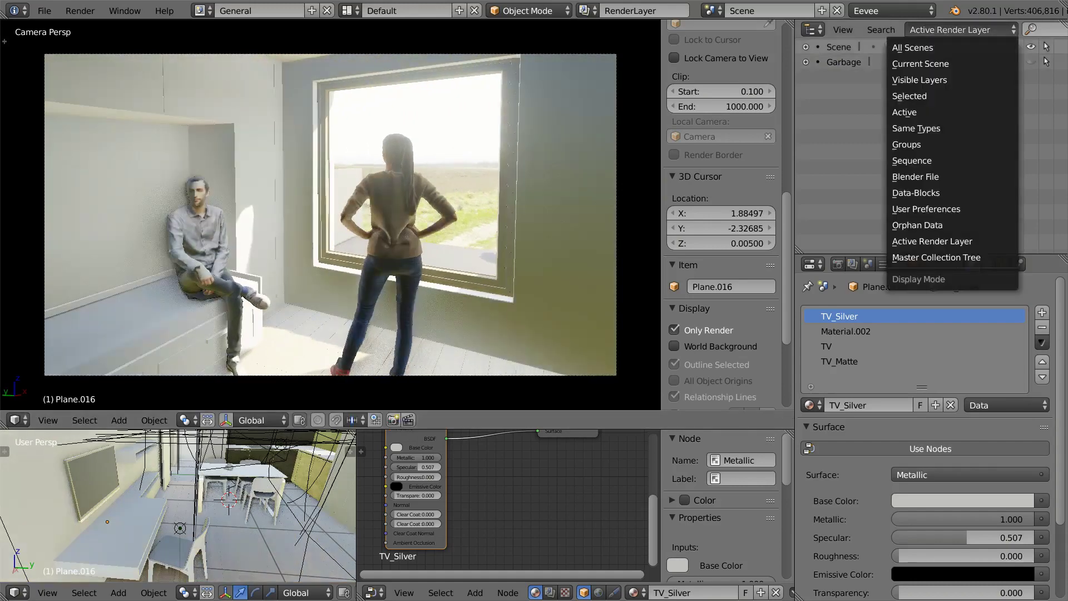
left_click(932, 241)
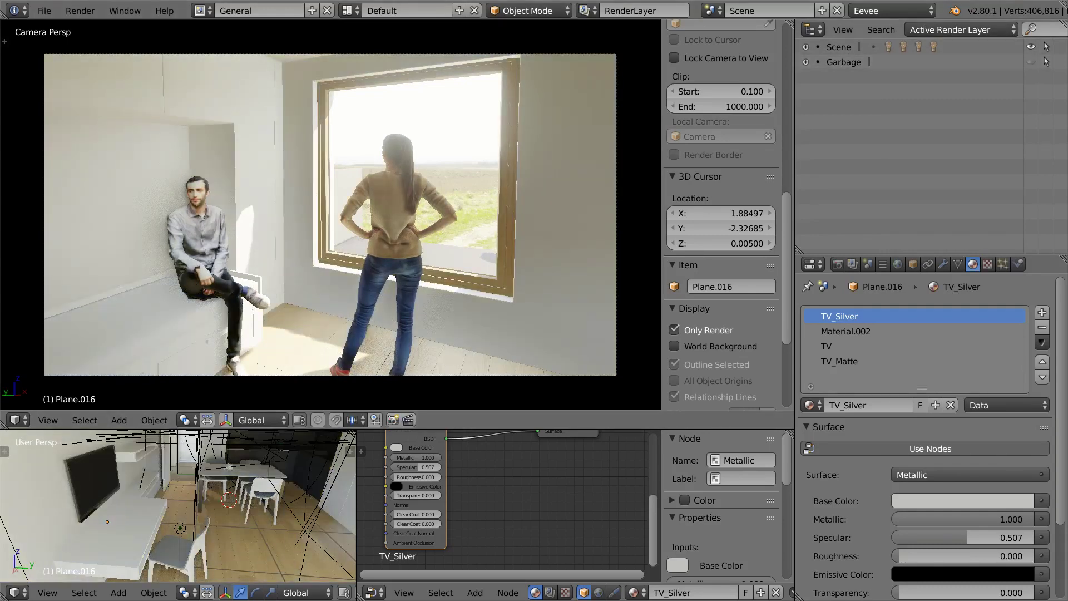
left_click(805, 46)
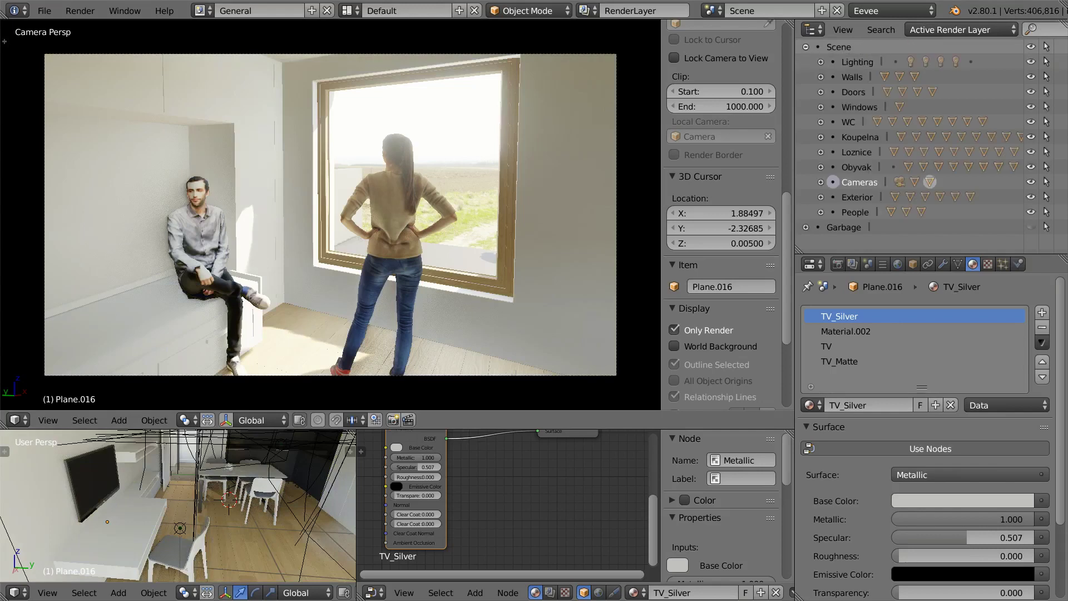
left_click(806, 47)
left_click(805, 47)
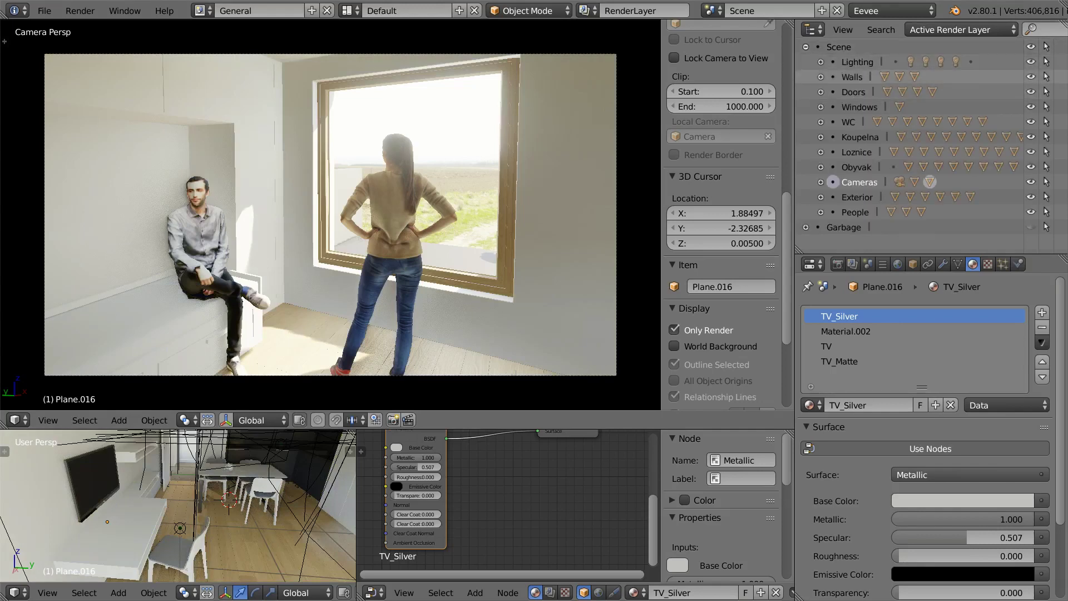
left_click(855, 212)
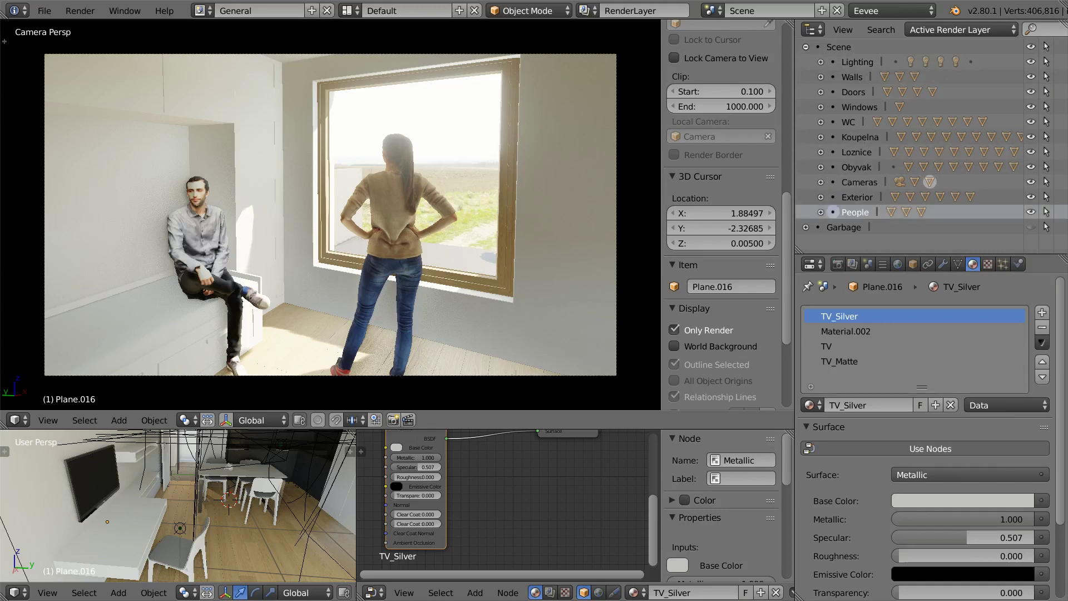
left_click(1030, 212)
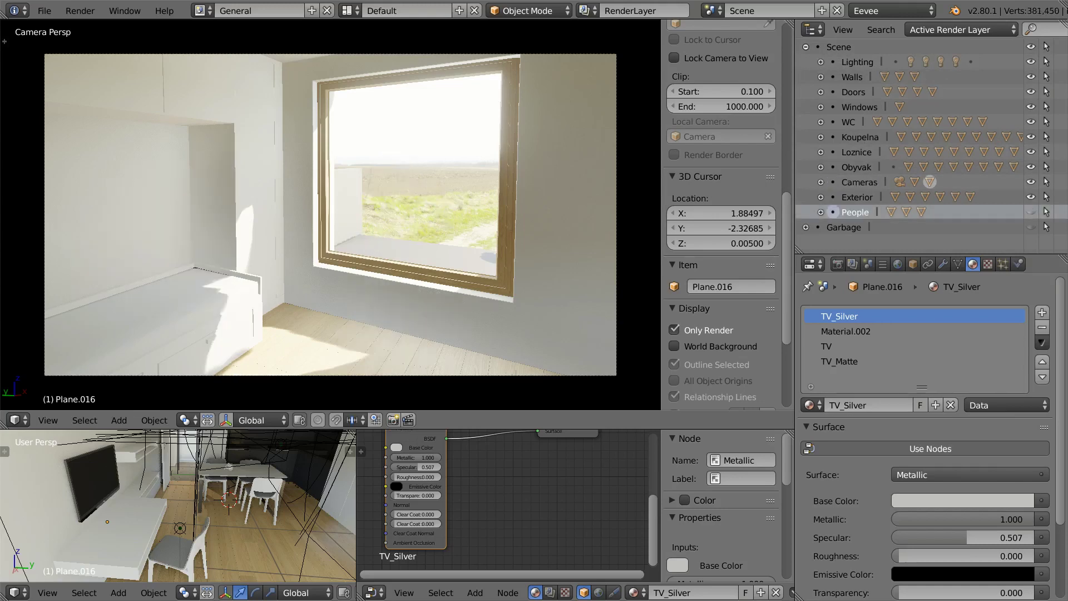
Walk up to the dark kitchen cabinets to examine the window reflection with the People collection hidden
key("shift+grave")
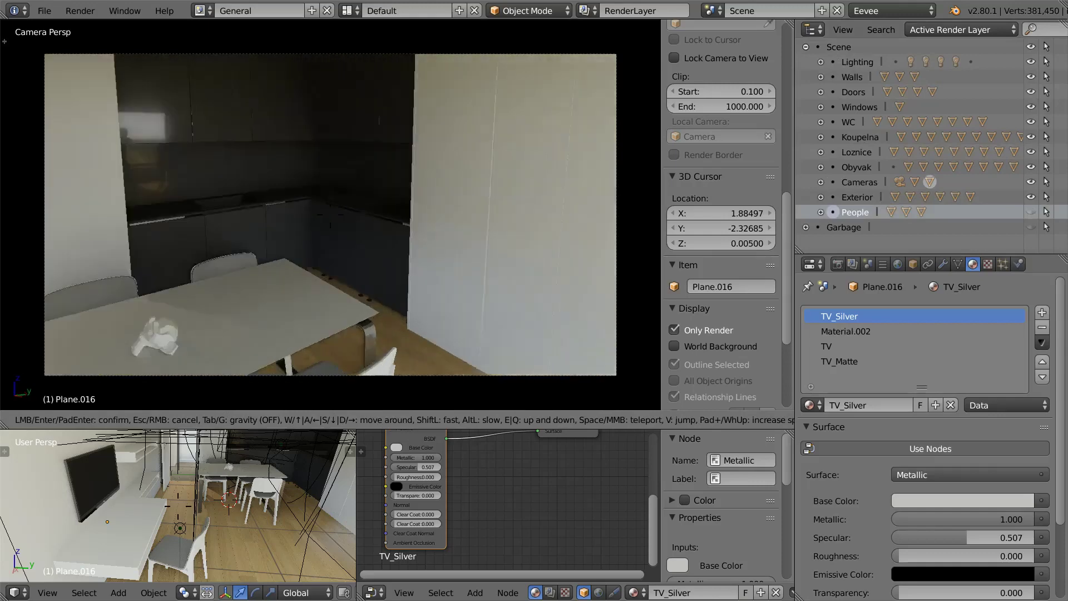
key("w")
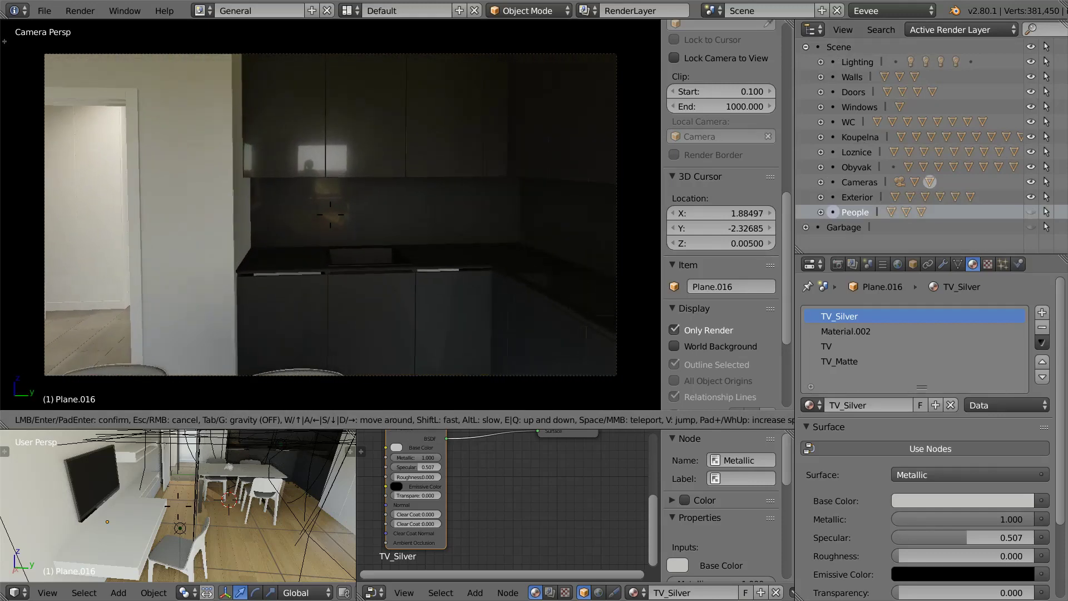
key("w")
key("e")
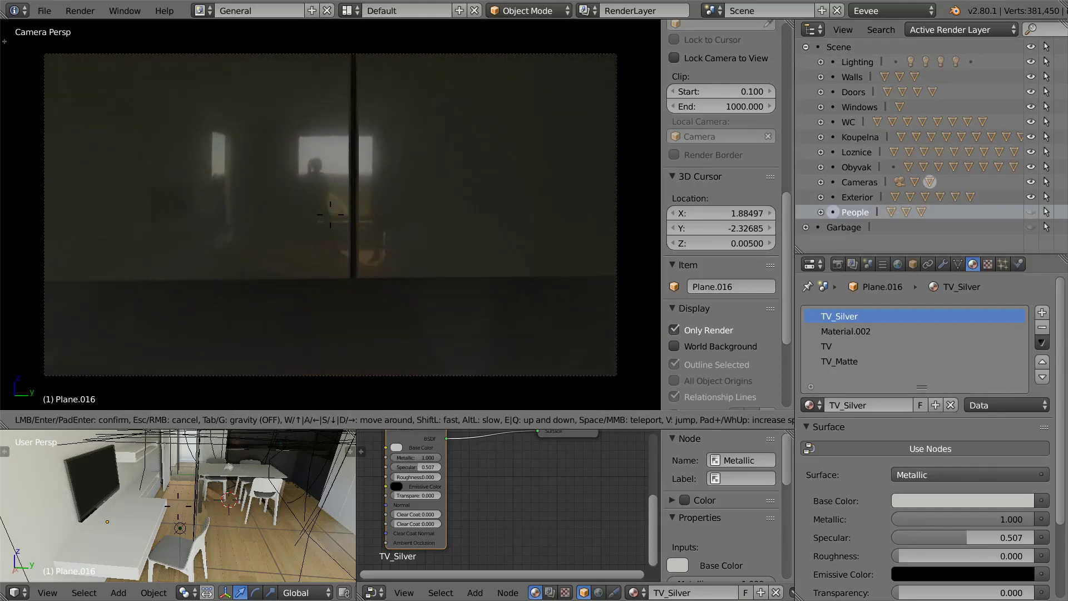
key("Return")
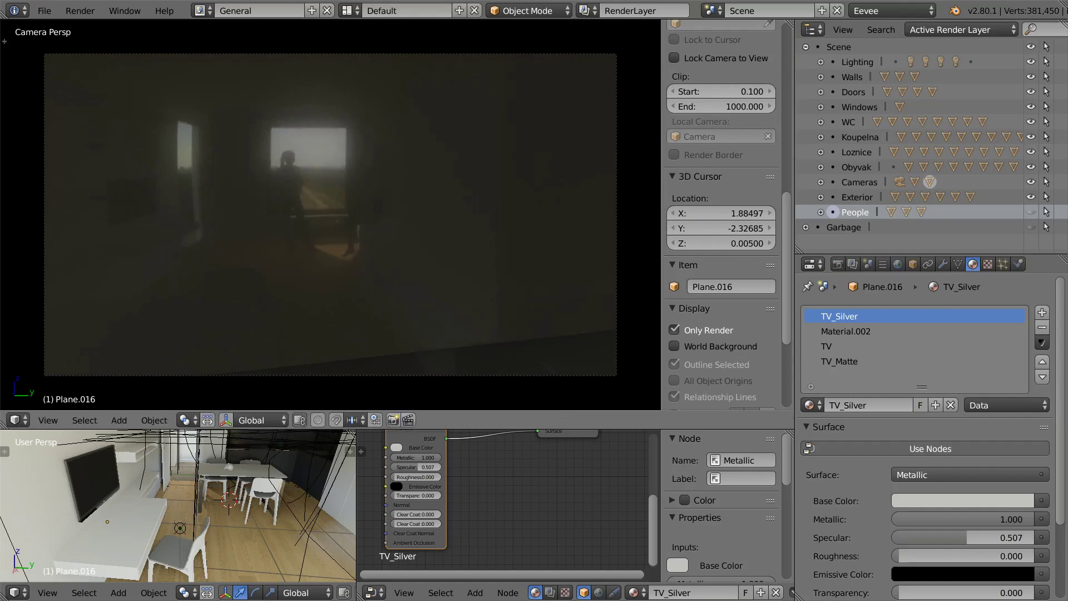
Turn away from the kitchen cabinets and walk back to view the living room window without the people
key("shift+f")
key("s")
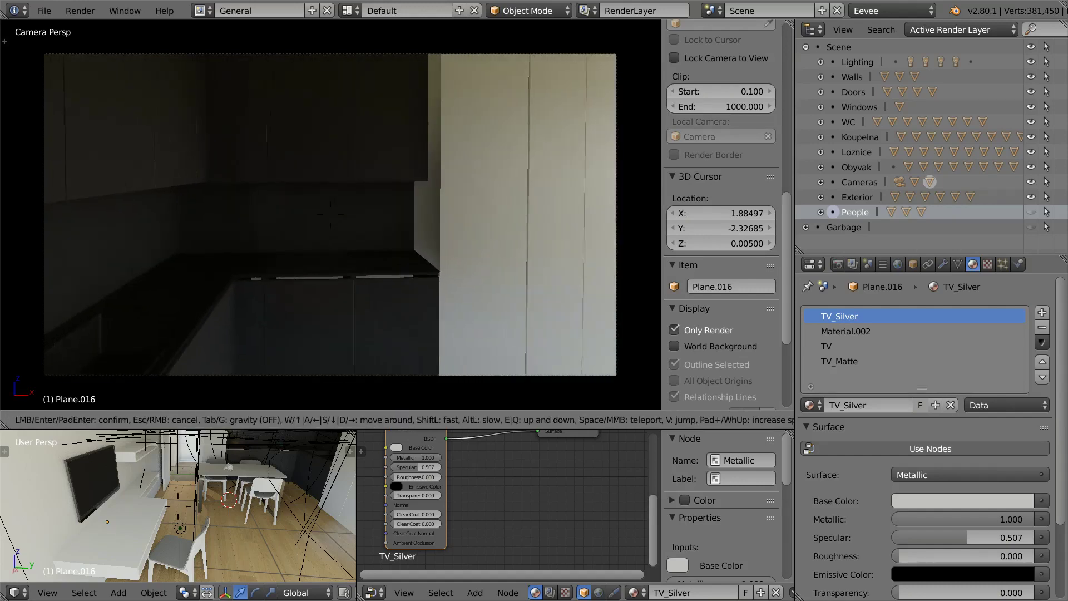
key("w")
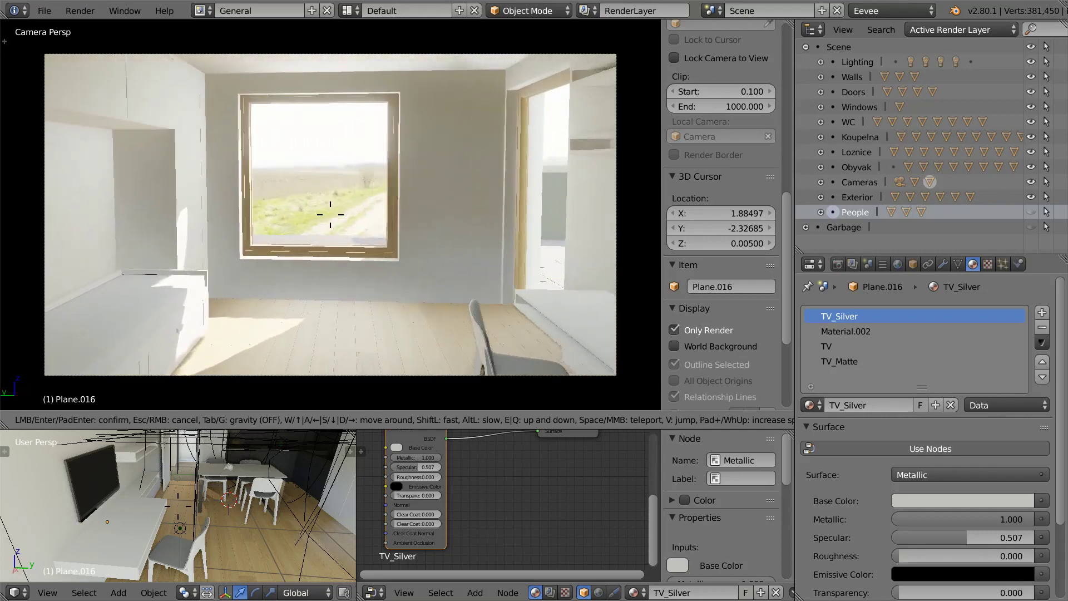
mouse_move(331, 214)
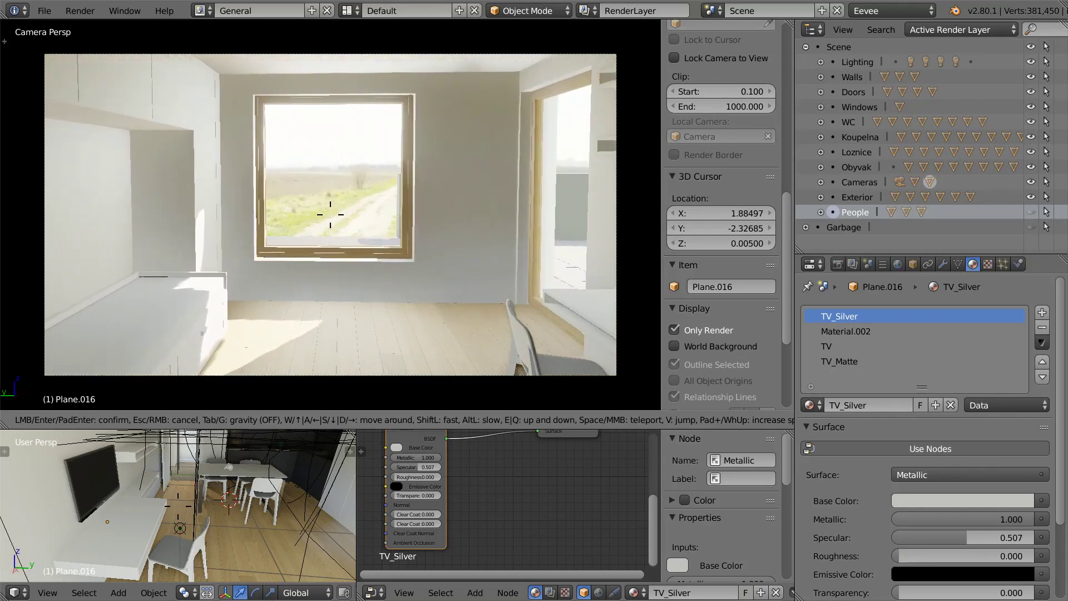
left_click(330, 214)
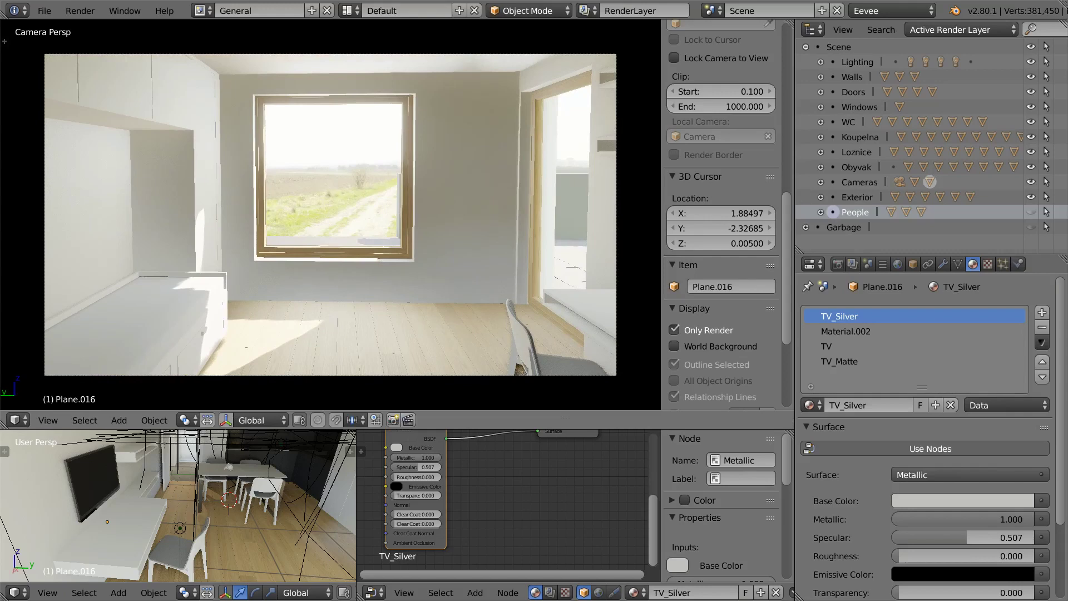
Save the file over the existing one and reload it from the saved version
key("ctrl+s")
key("Return")
left_click(43, 11)
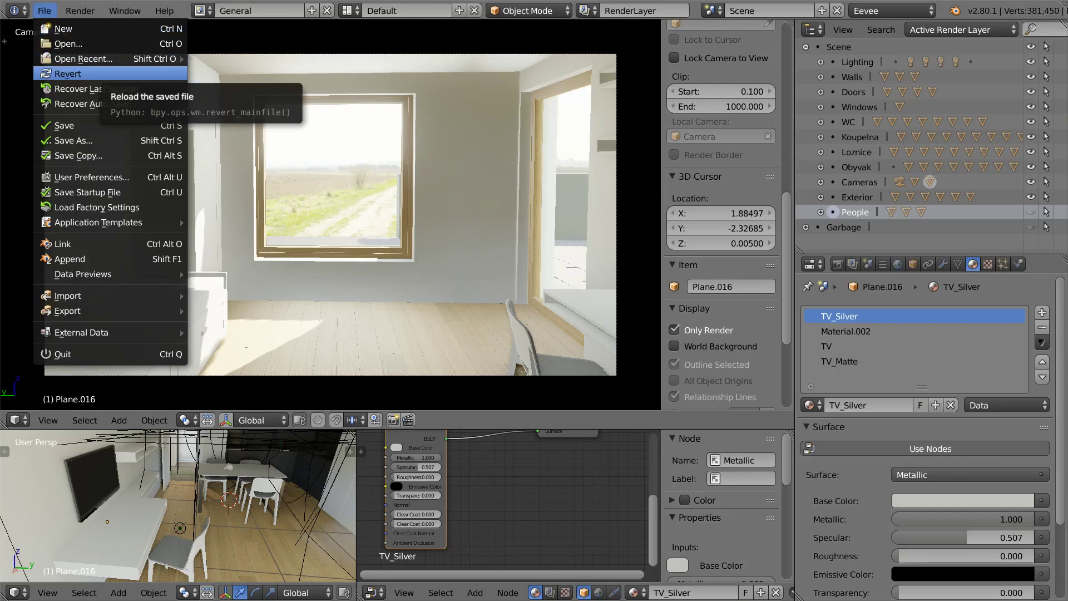
left_click(83, 73)
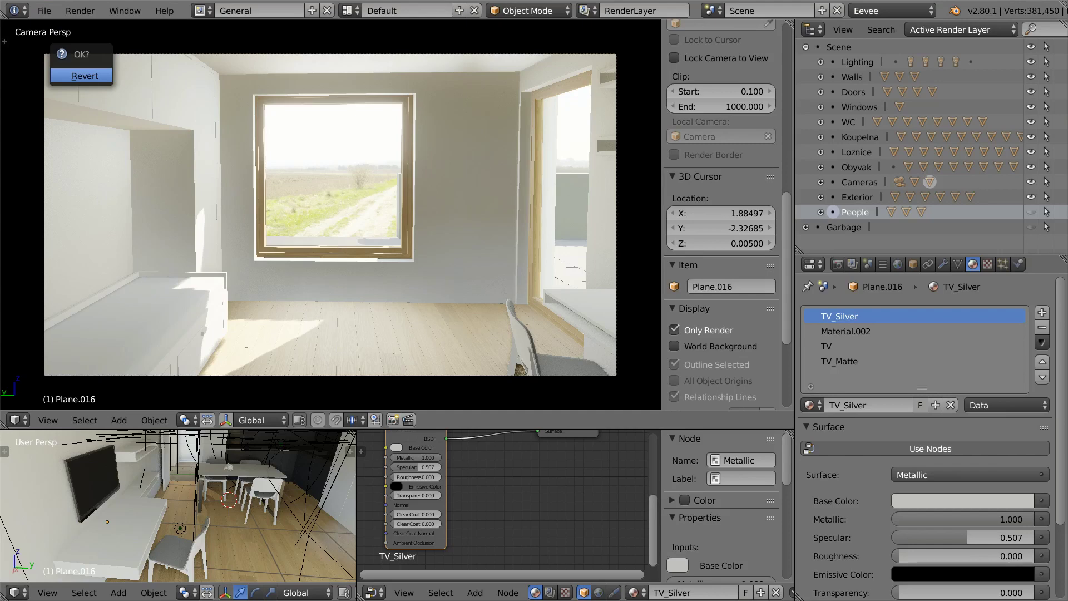
key("Return")
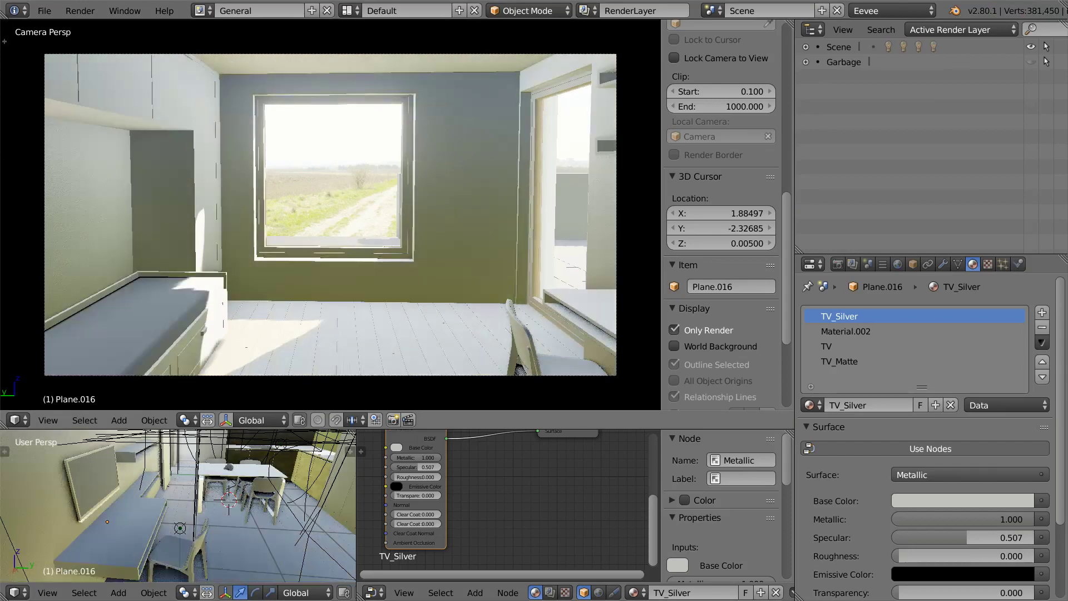
Walk around the TV wall, dining table and kitchen to examine the reloaded room's shading and cabinet reflections
key("shift+f")
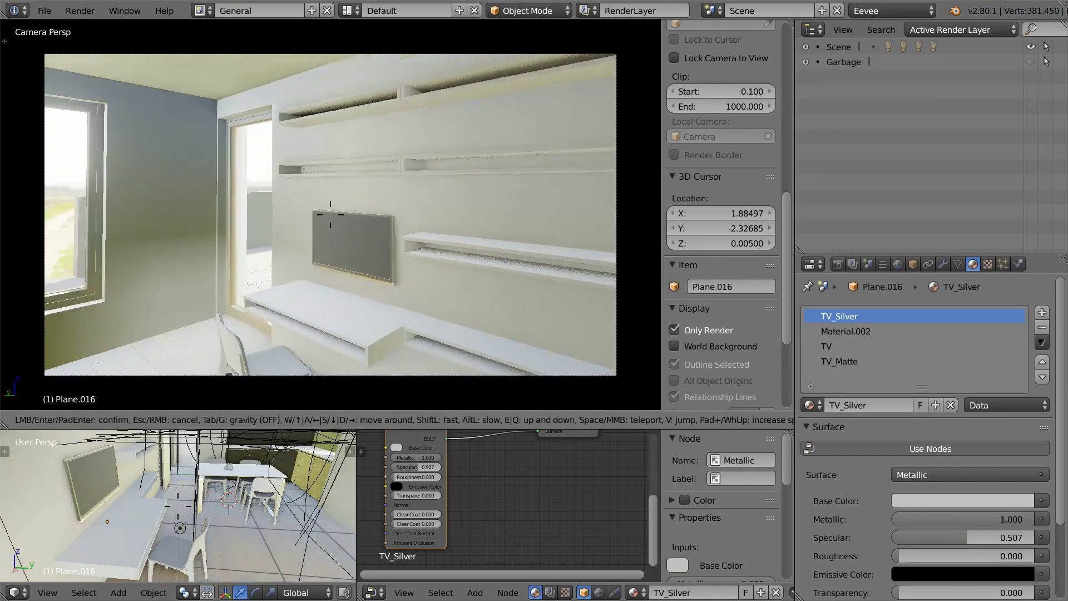
key("a")
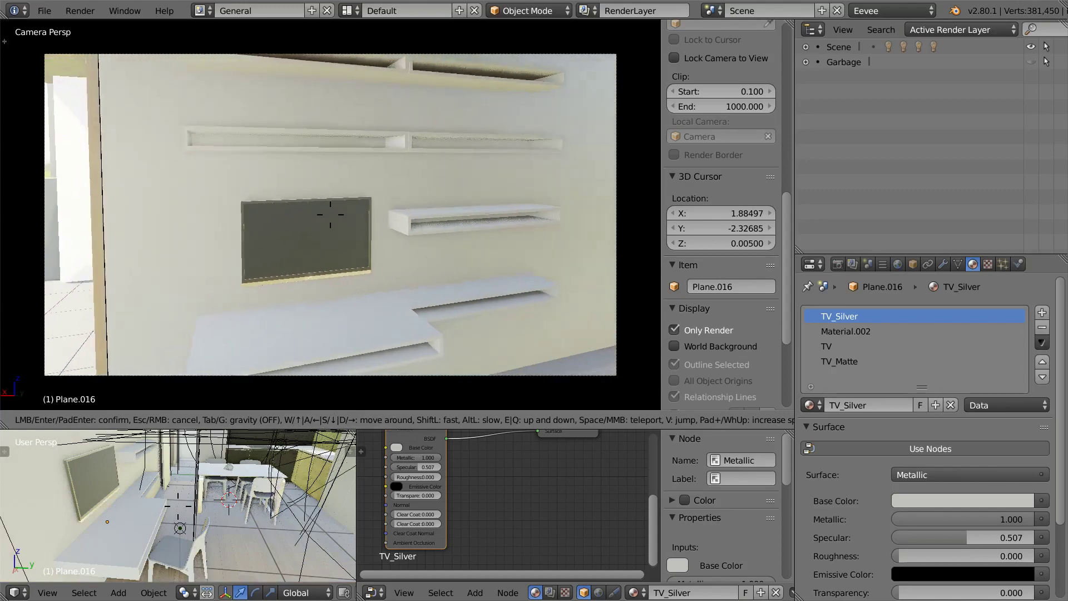
key("s")
key("w")
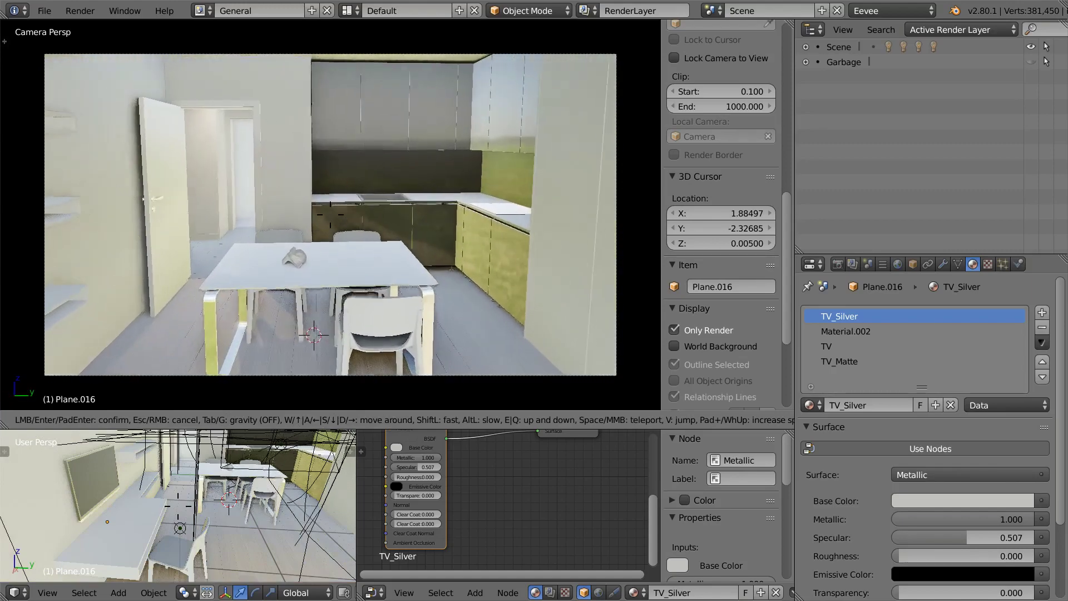
key("w")
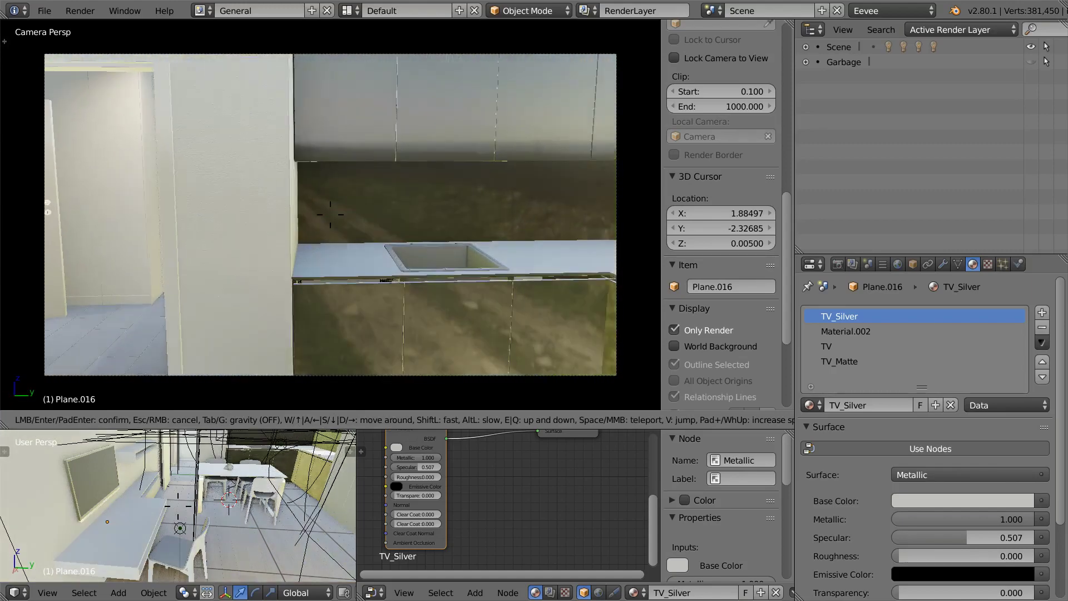
key("s")
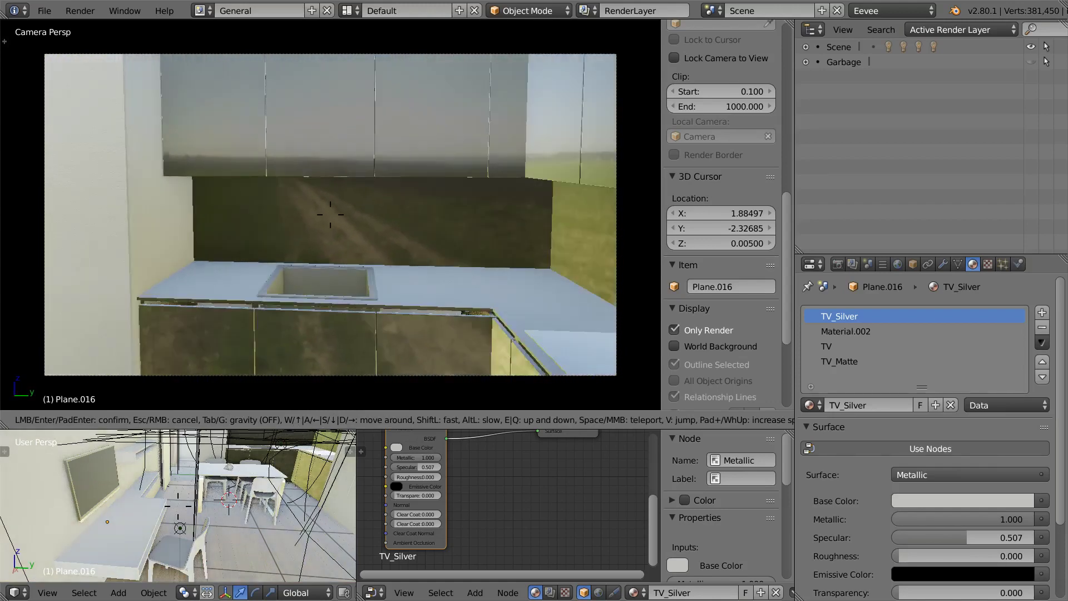
key("w")
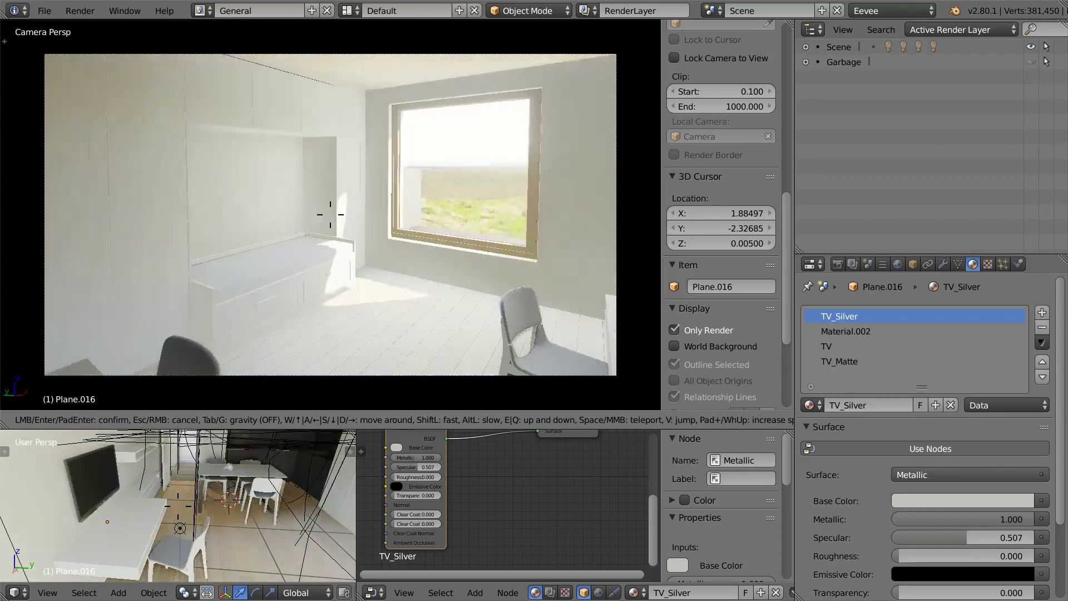
key("s")
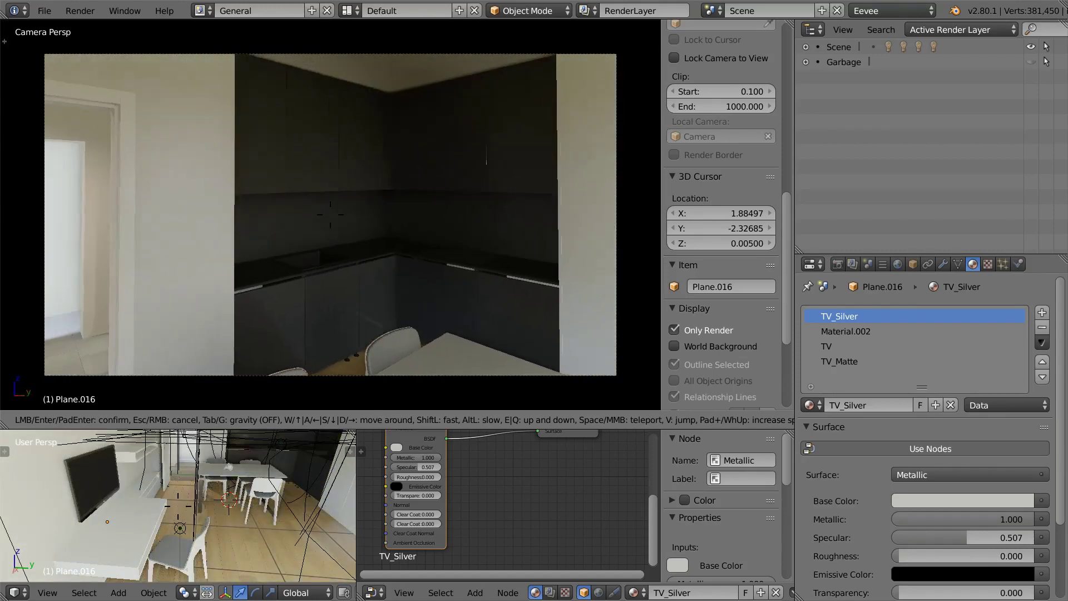
key("s")
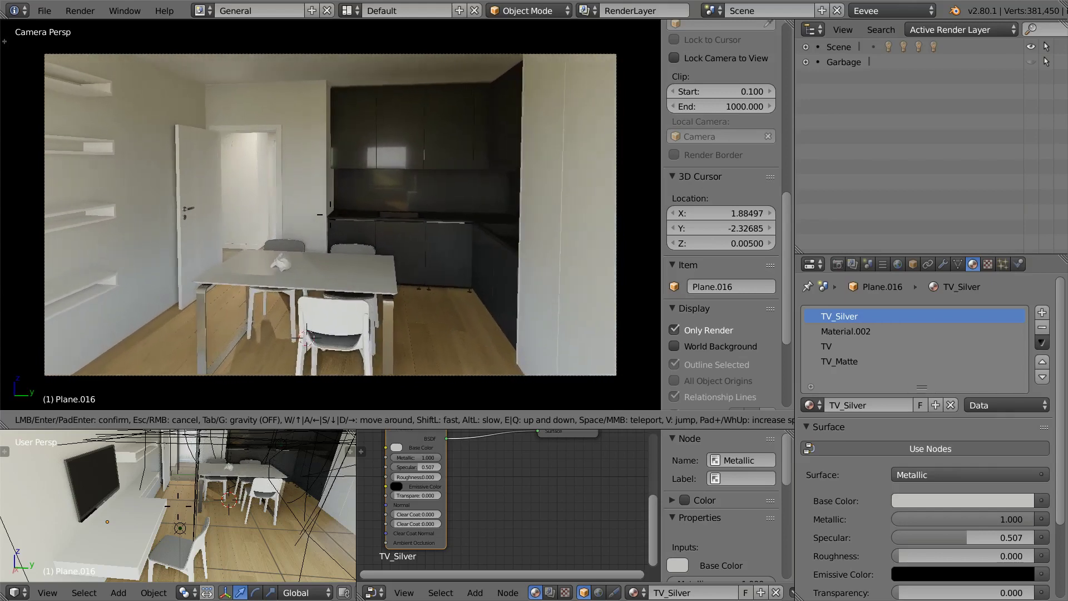
Walk from the dining area through the hallway, past the bathroom and into the bedroom to examine the real-time lighting
key("w")
key("w")
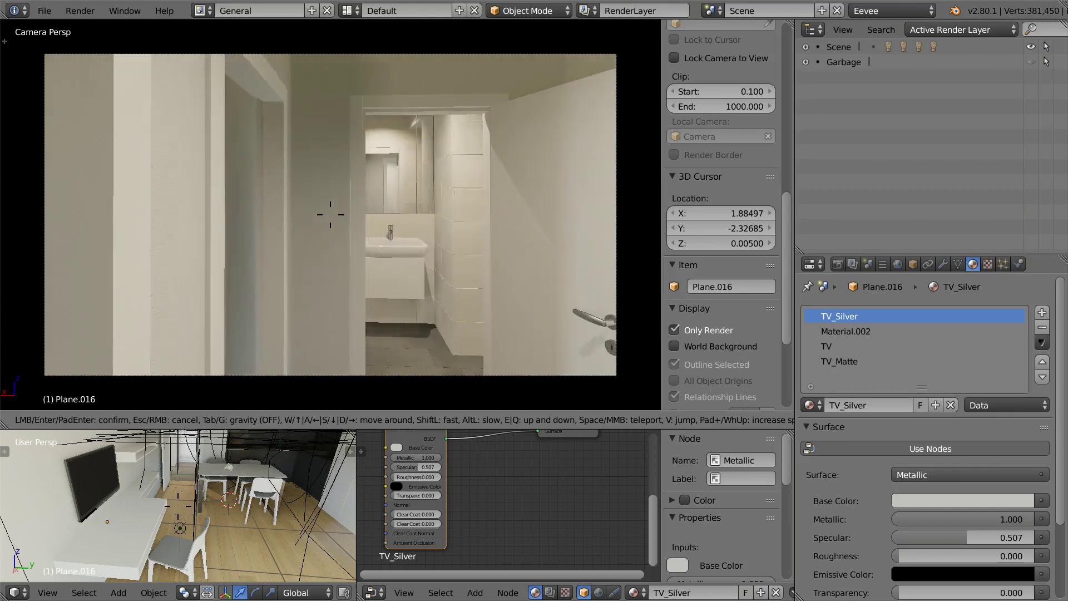
key("w")
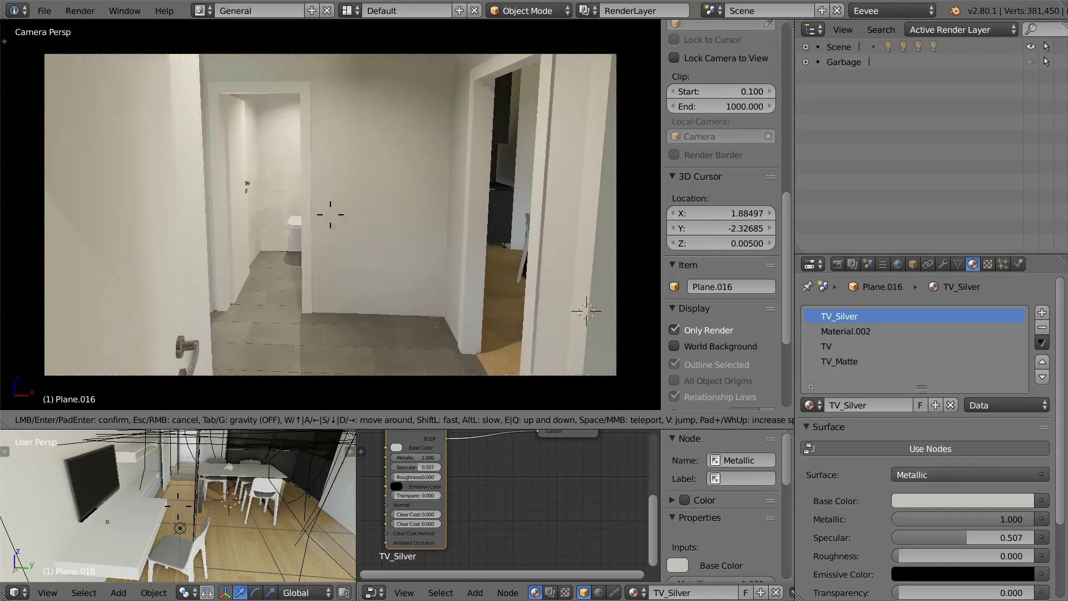
key("w")
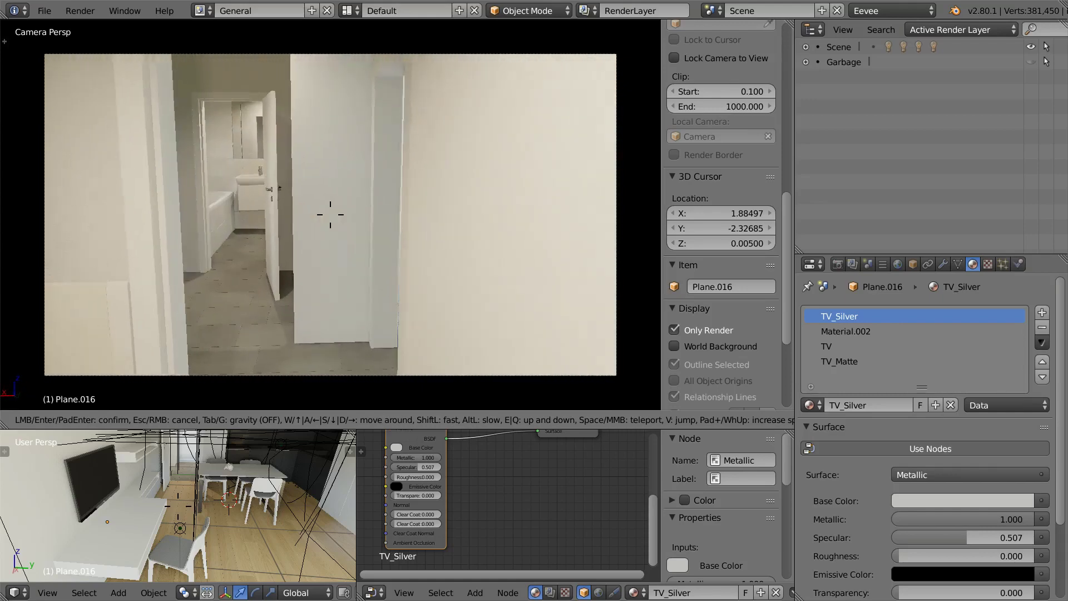
key("w")
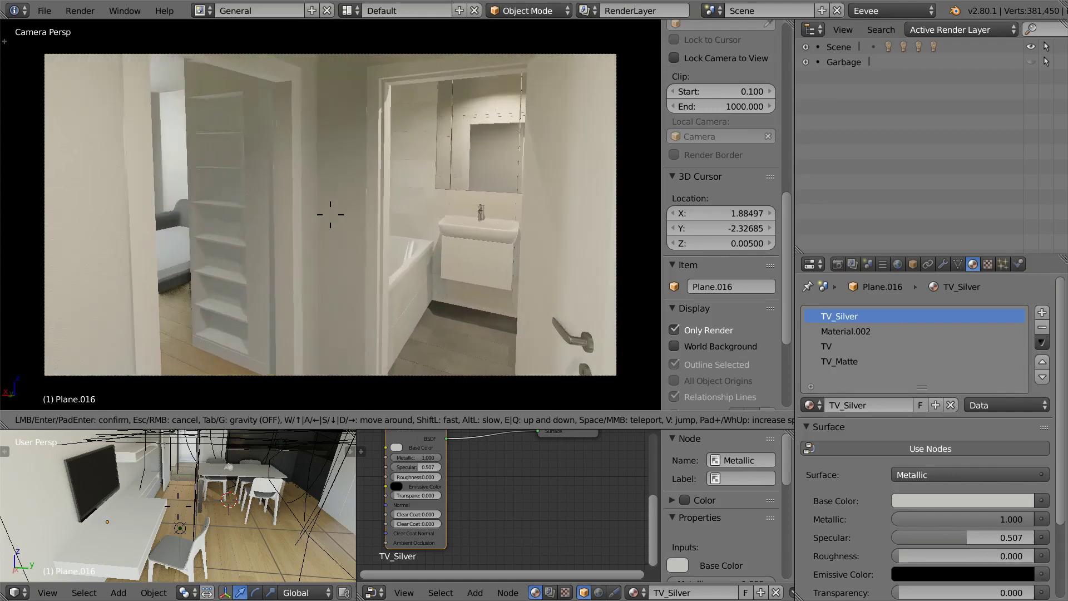
key("w")
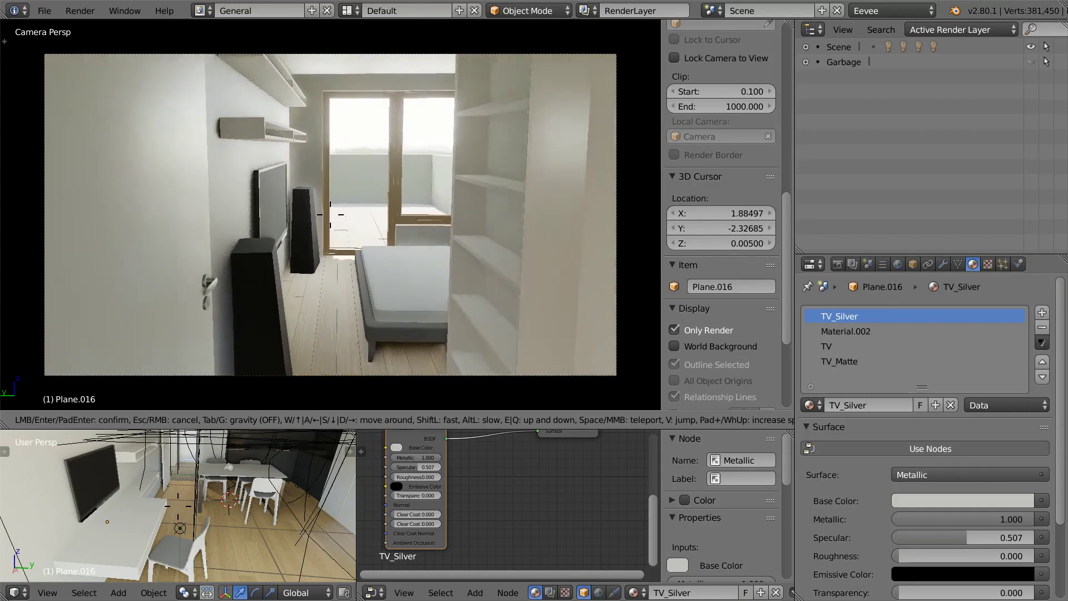
key("w")
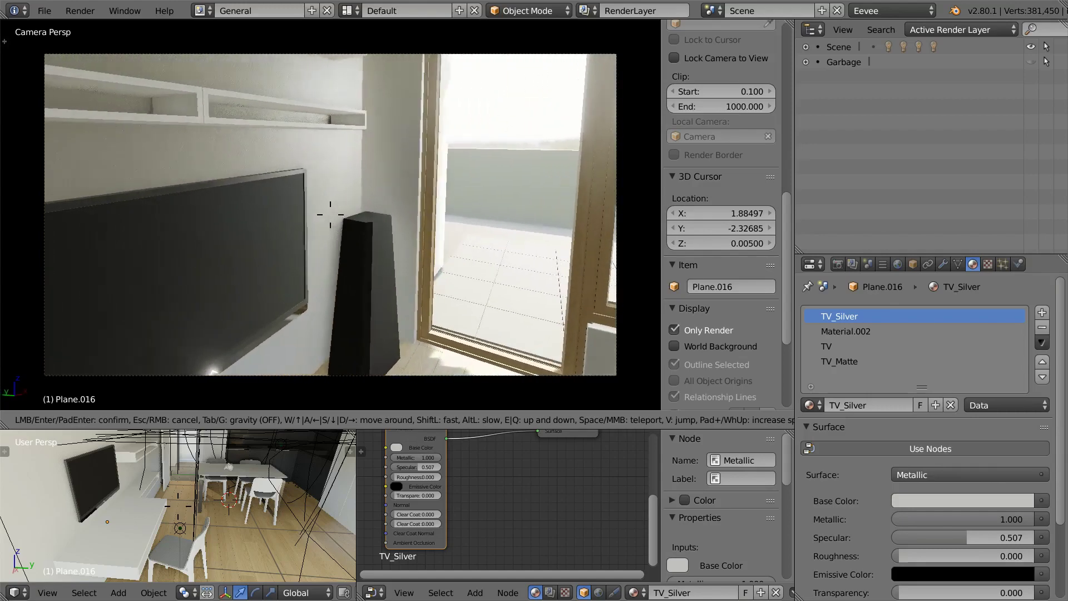
key("w")
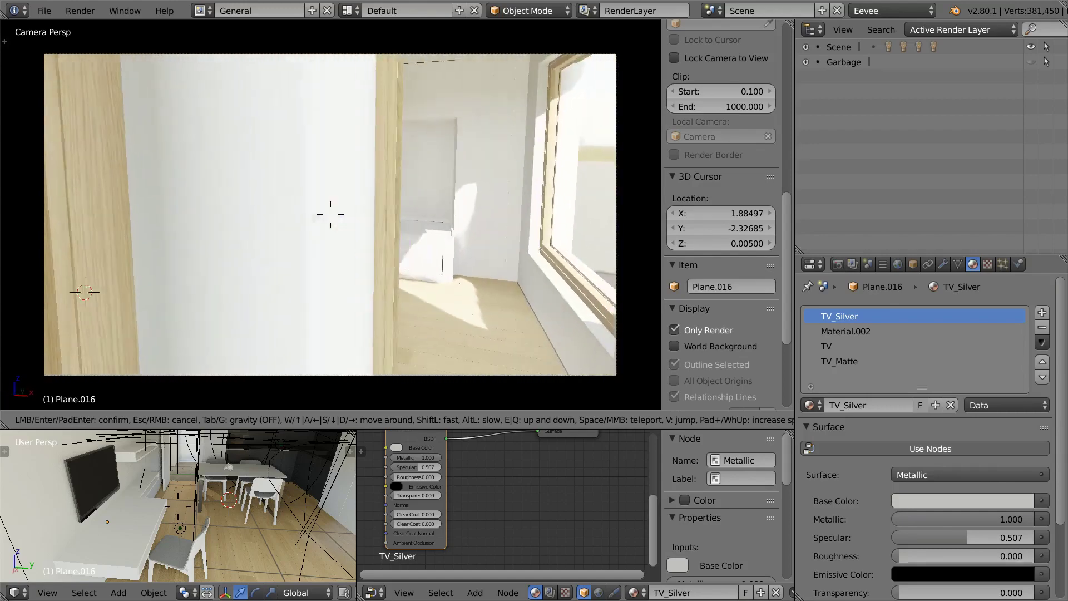
Walk around the living room and dining table to examine the TV wall, kitchen corner and dark cabinet reflections
key("d")
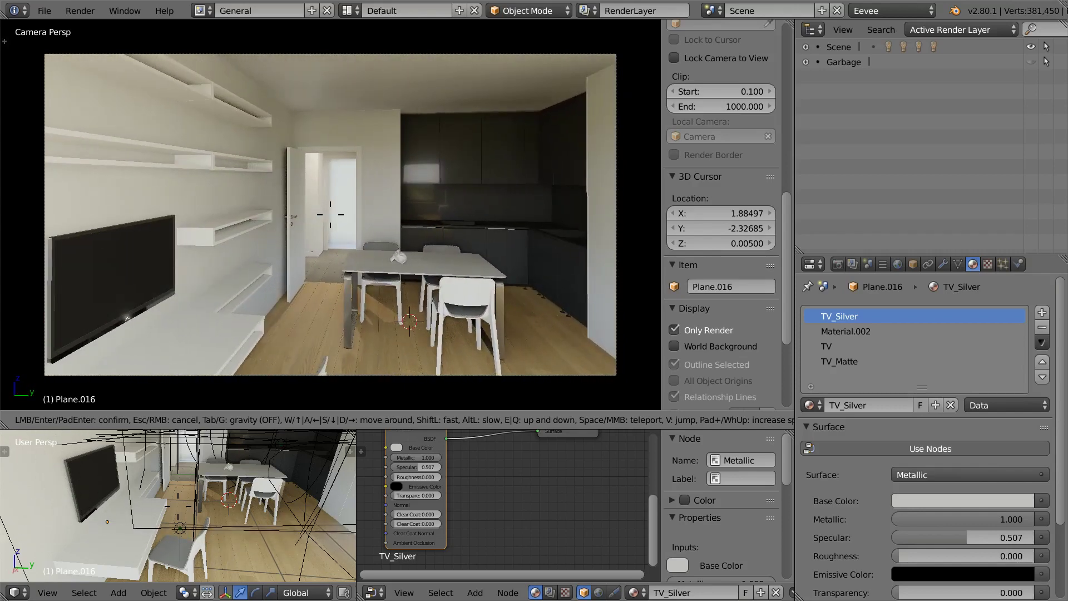
key("d")
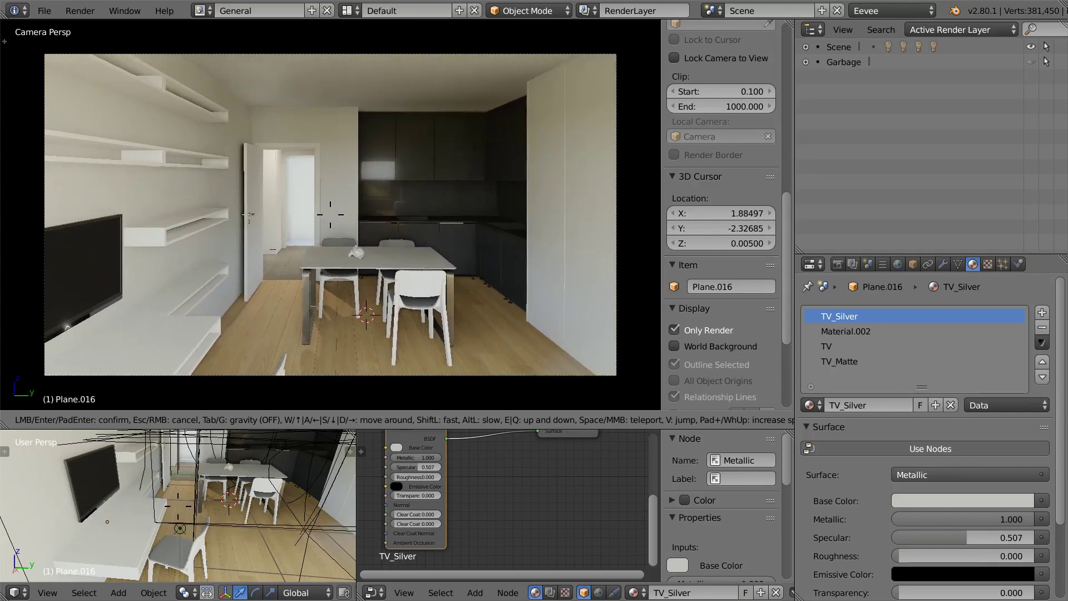
key("w")
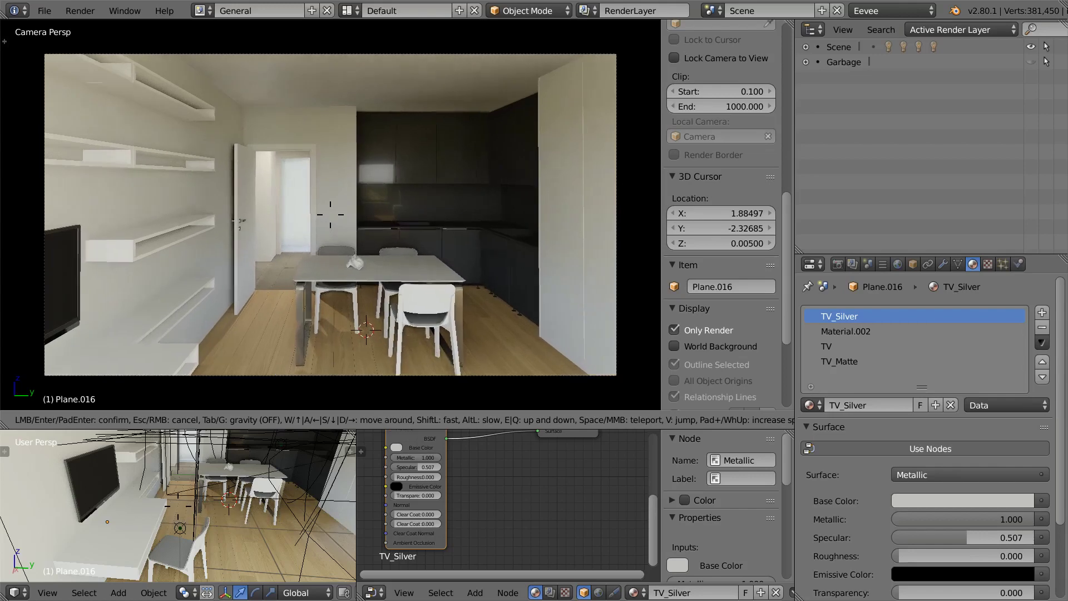
key("Return")
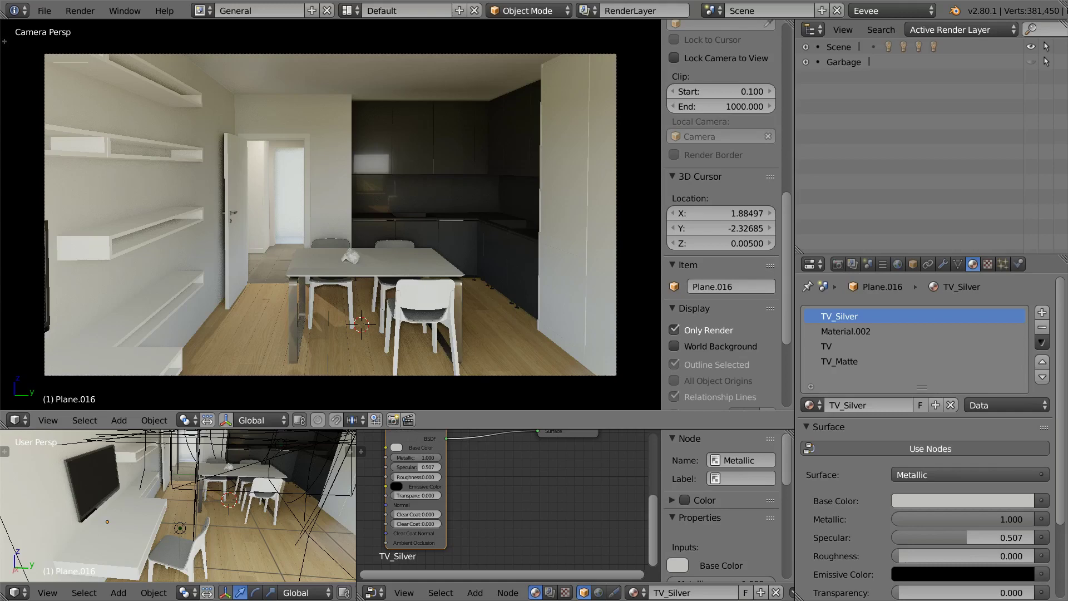
key("shift+f")
key("w")
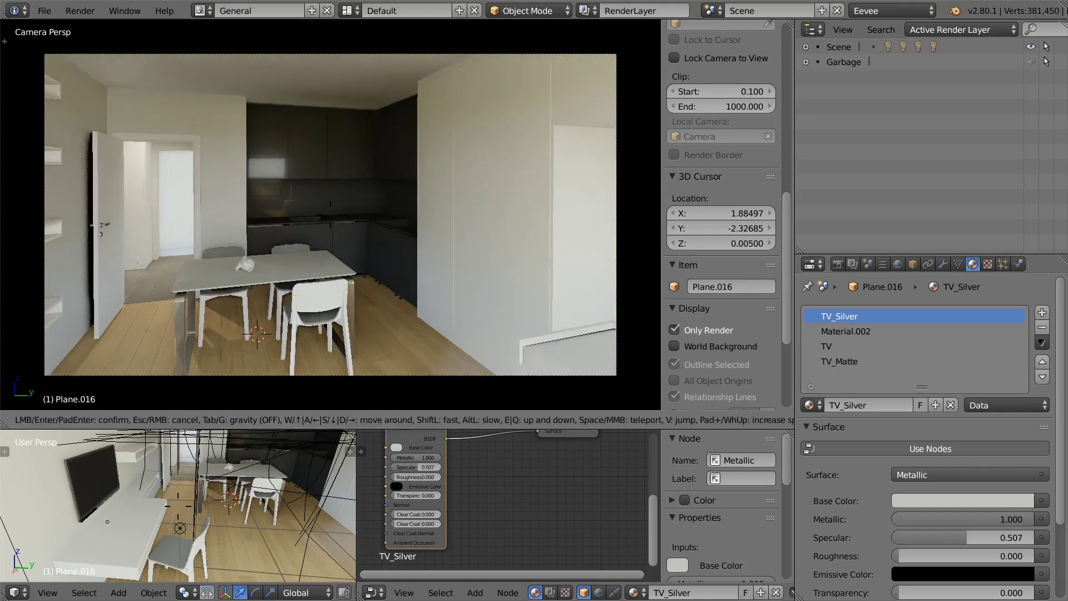
key("w")
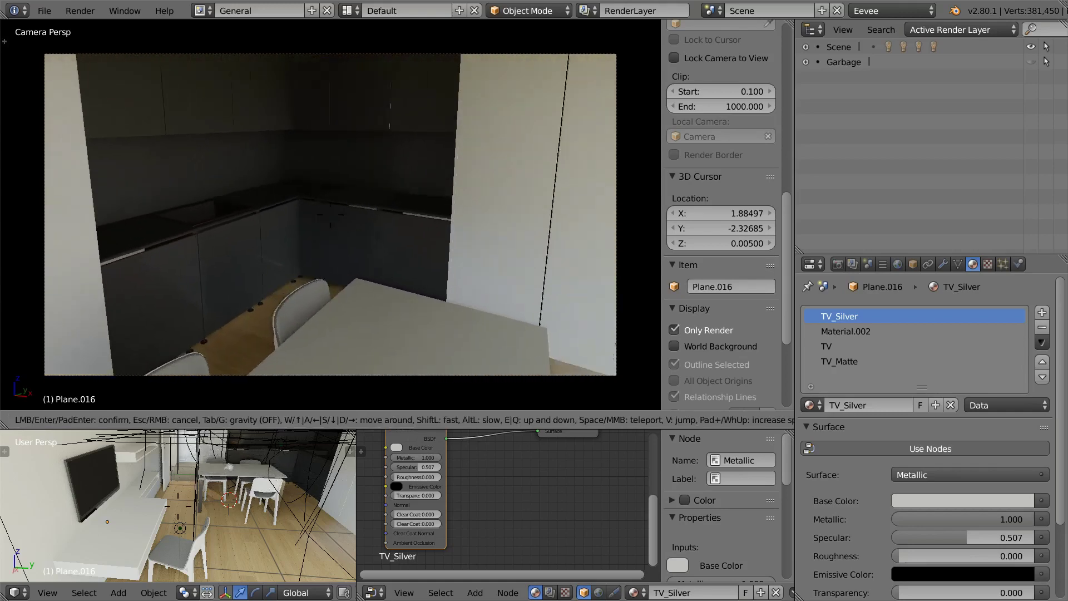
key("s")
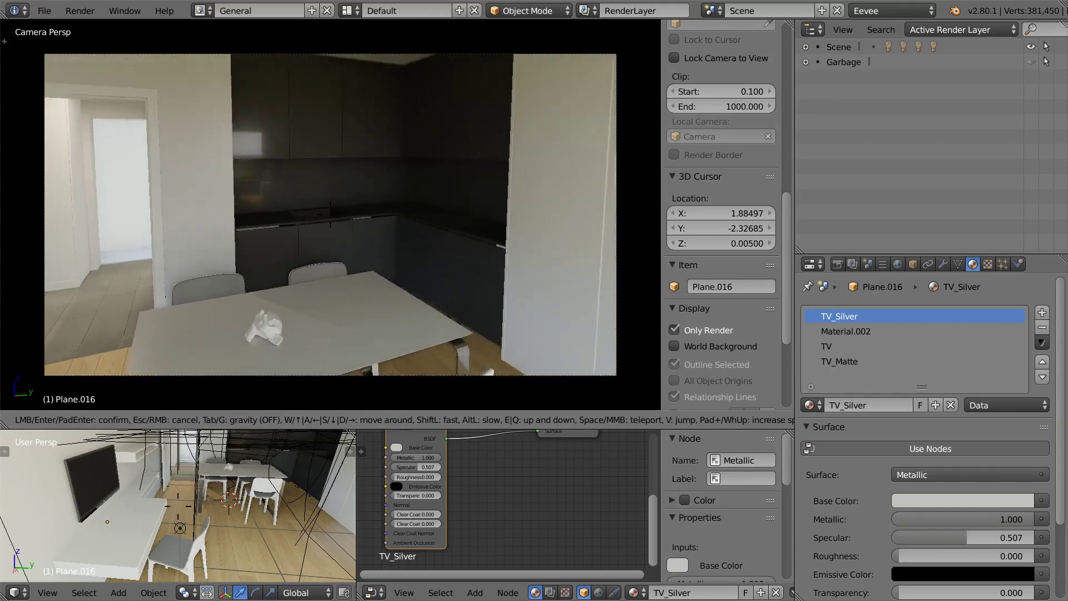
key("Return")
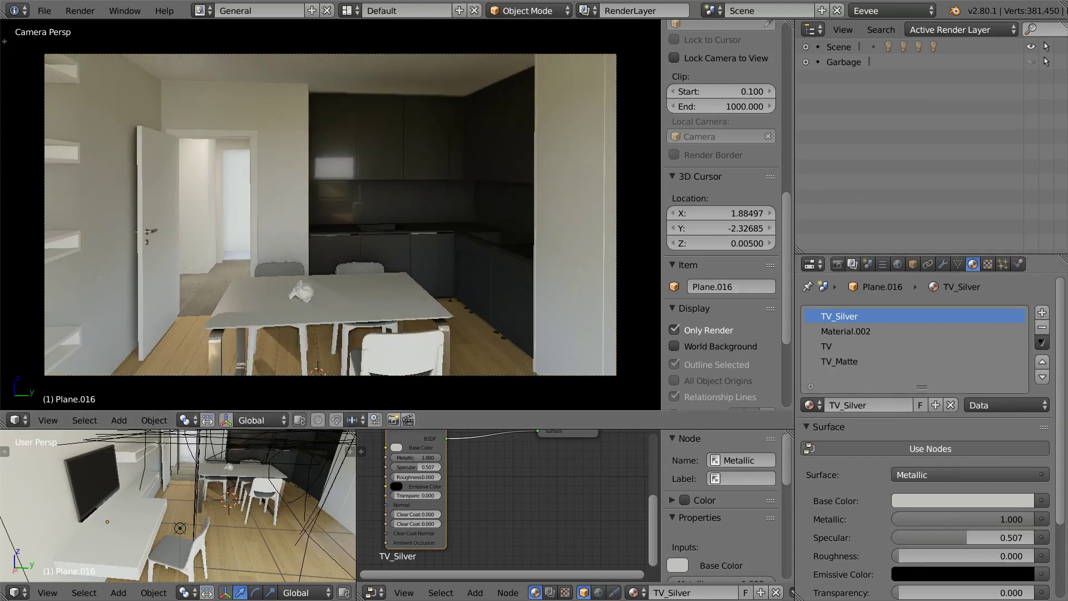
Set the render layer's Ambient Occlusion samples to 32 while viewing the dining table and floor
left_click(867, 264)
left_click(852, 264)
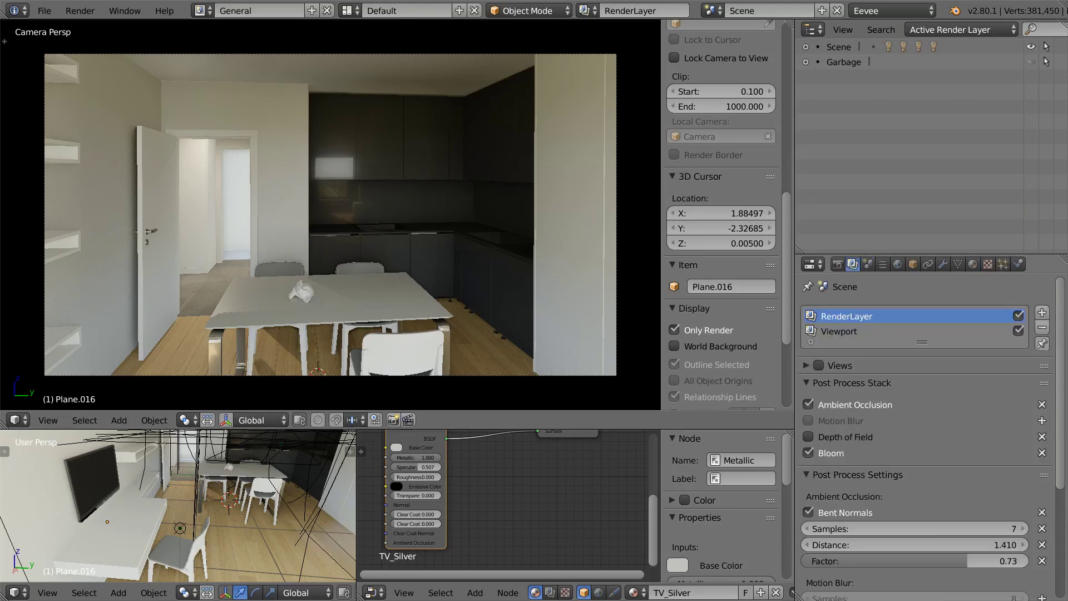
scroll(912, 479, "down", 3)
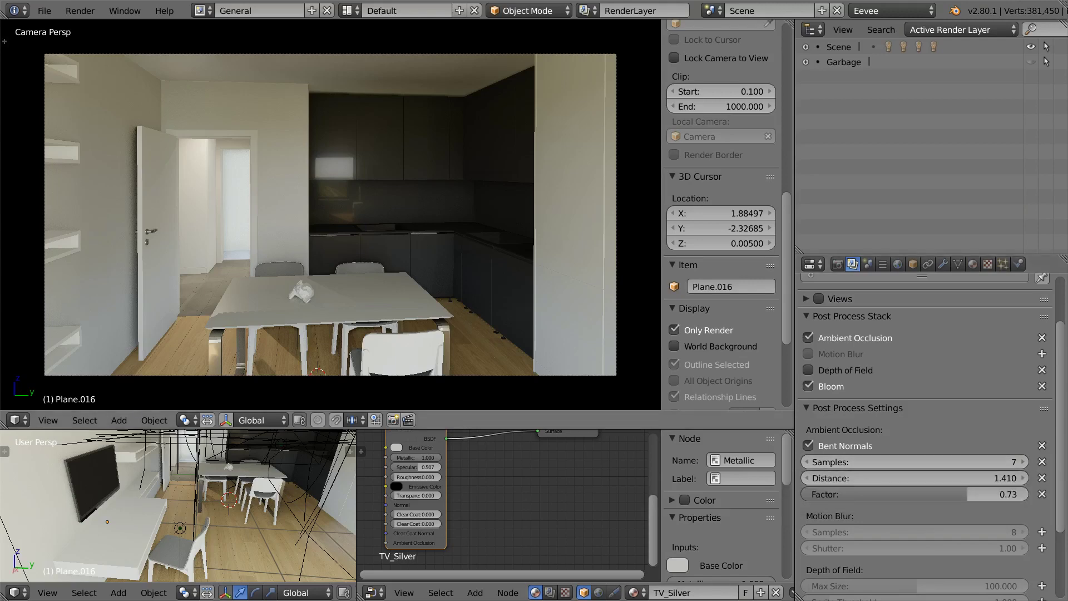
key("shift+f")
key("a")
key("Return")
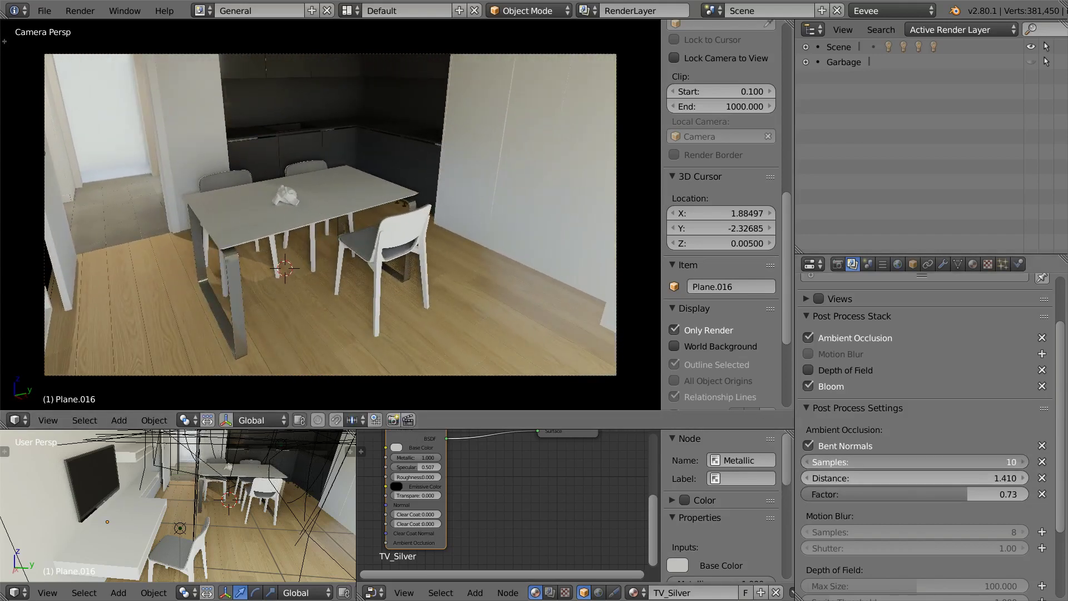
left_click_drag(913, 461, 934, 462)
left_click(1022, 462)
left_click_drag(913, 462, 927, 462)
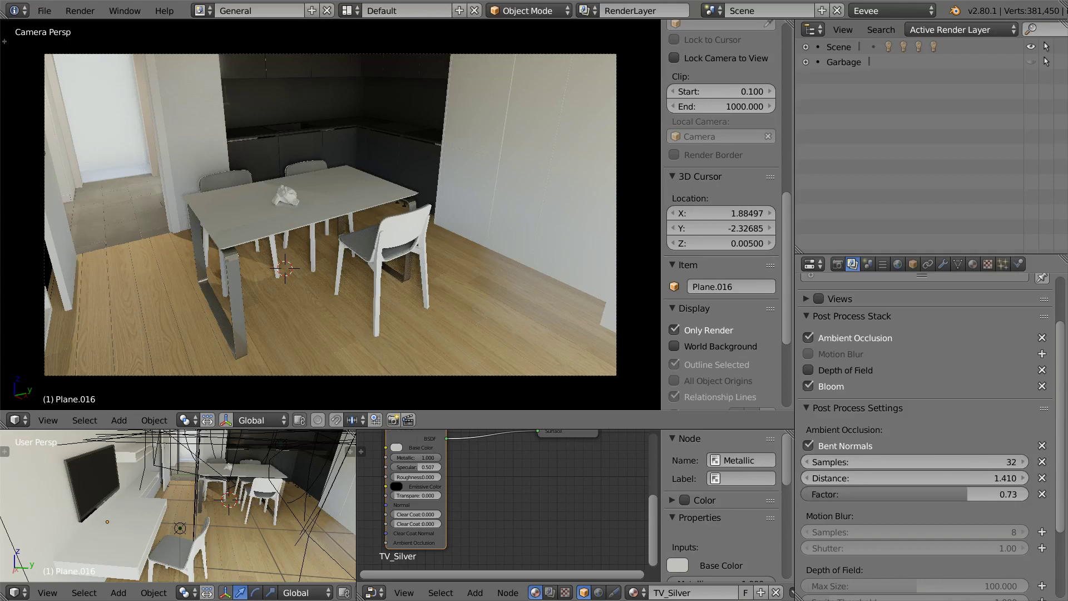
Walk around the dining table and up to the hallway door to examine the ambient occlusion shading
key("shift+grave")
key("w")
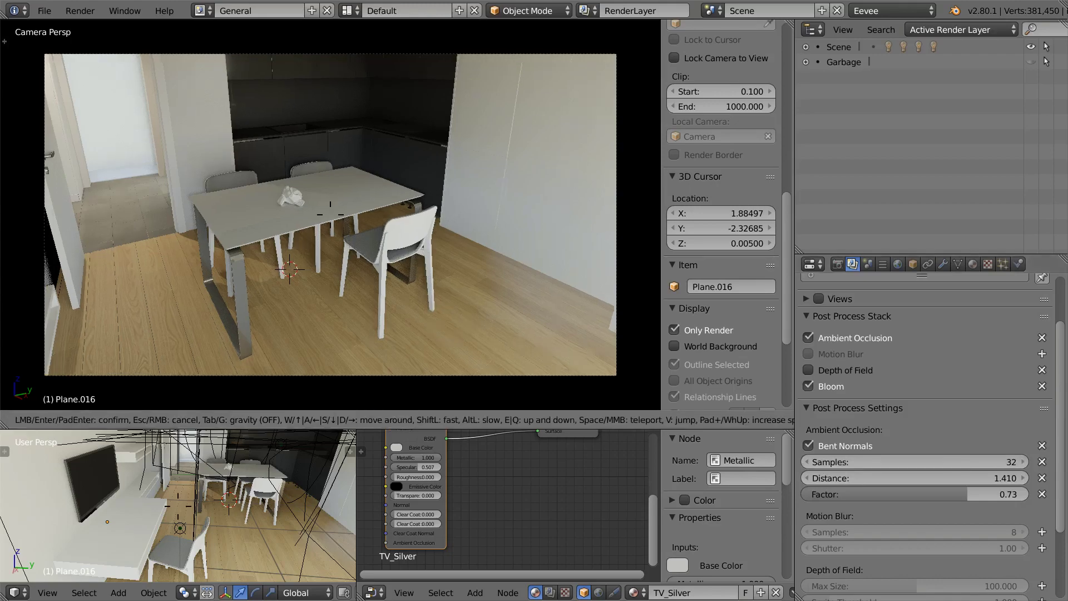
key("d")
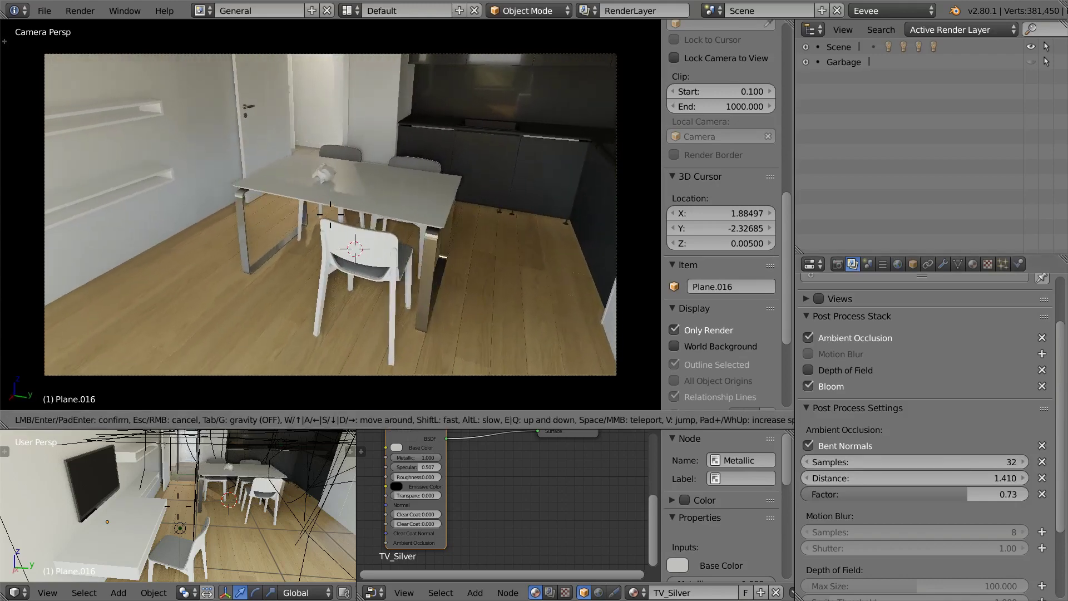
key("Return")
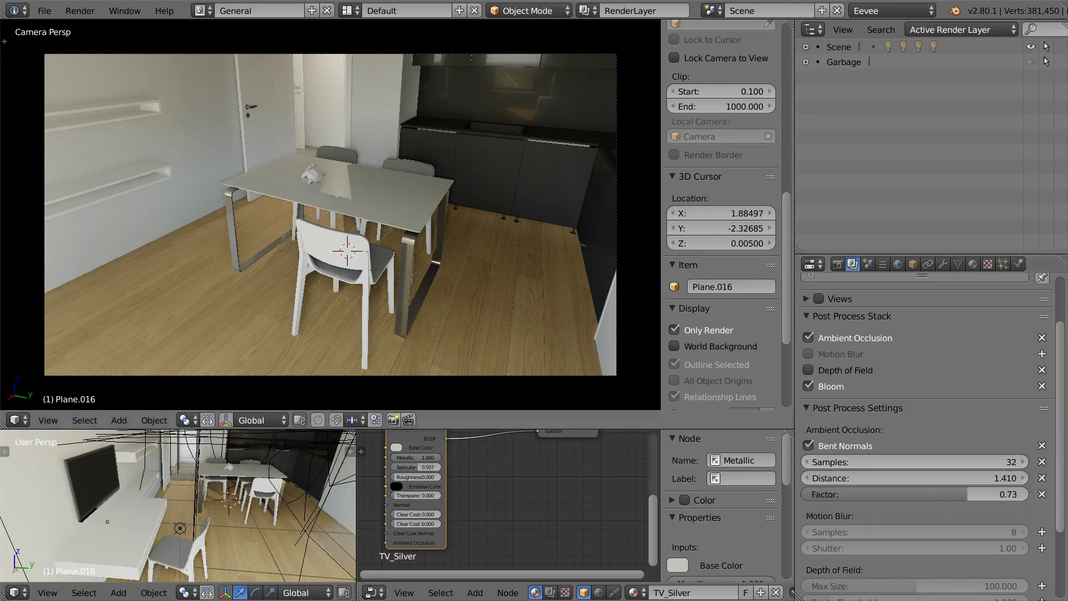
key("shift+grave")
key("w")
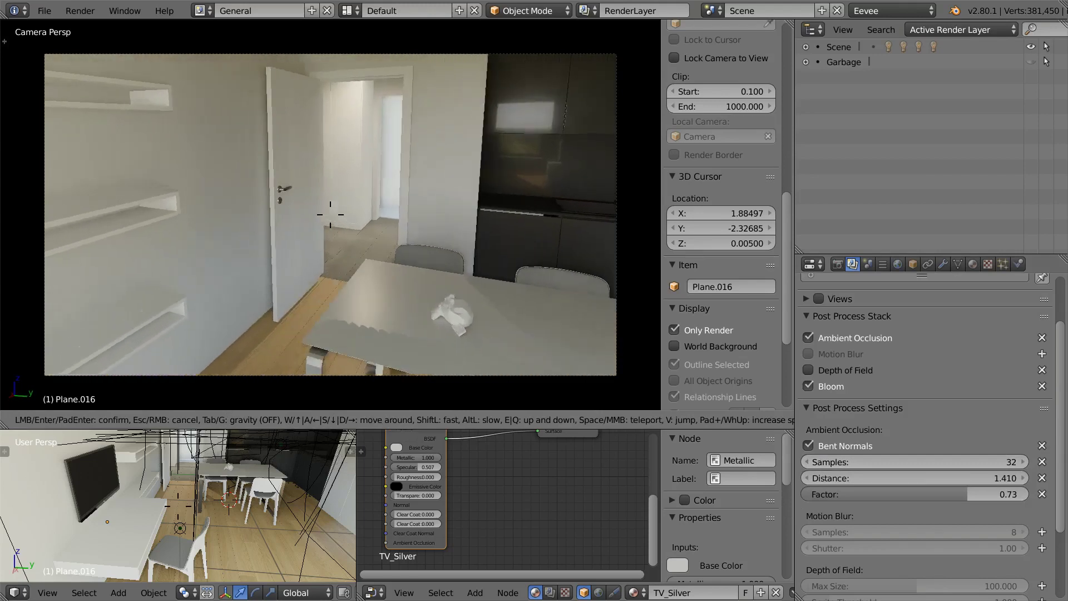
key("w")
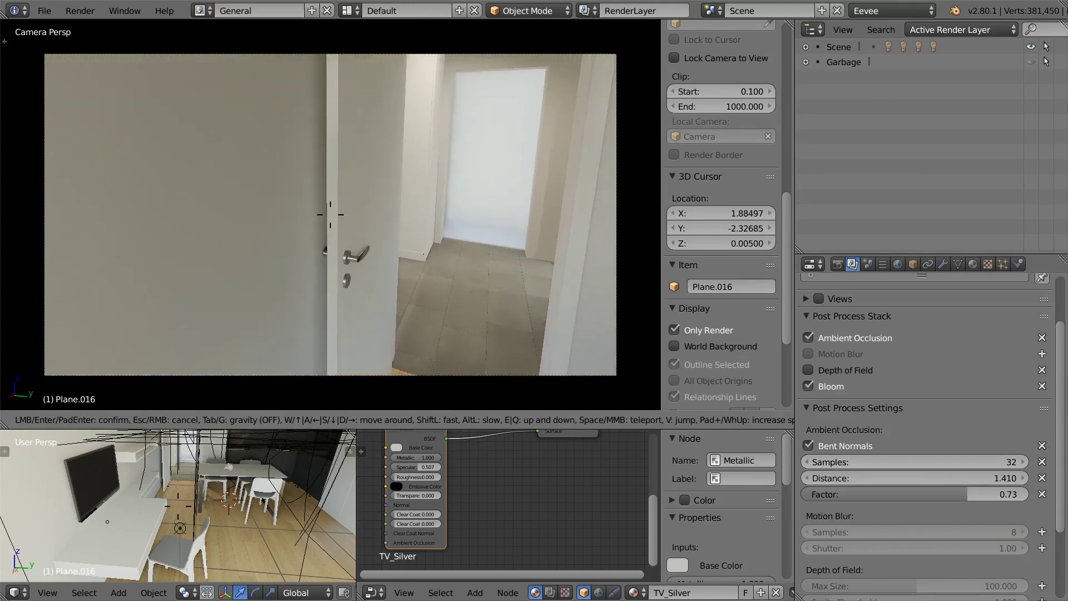
key("Return")
Maximize the camera viewport and walk close to the dining table and its front chair to examine the contact shading
key("shift+space")
scroll(467, 300, "up", 2)
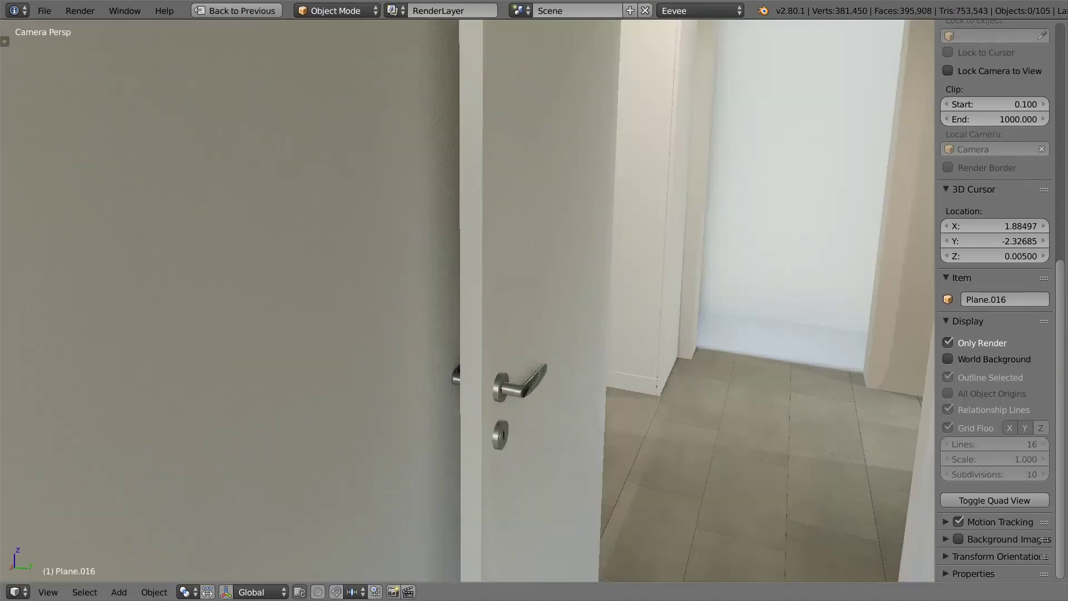
key("shift+f")
key("w")
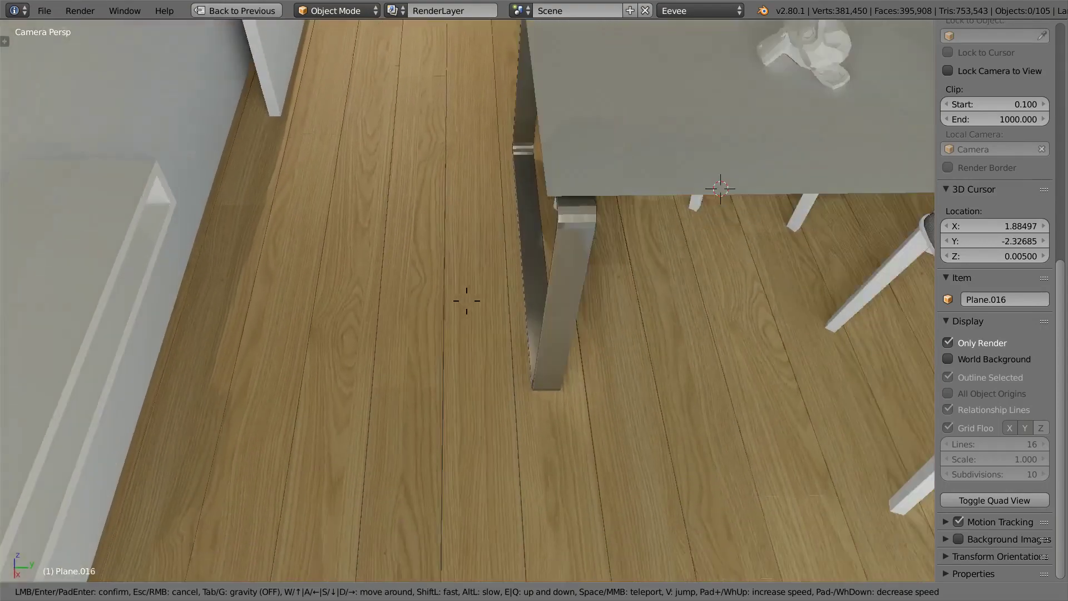
key("w")
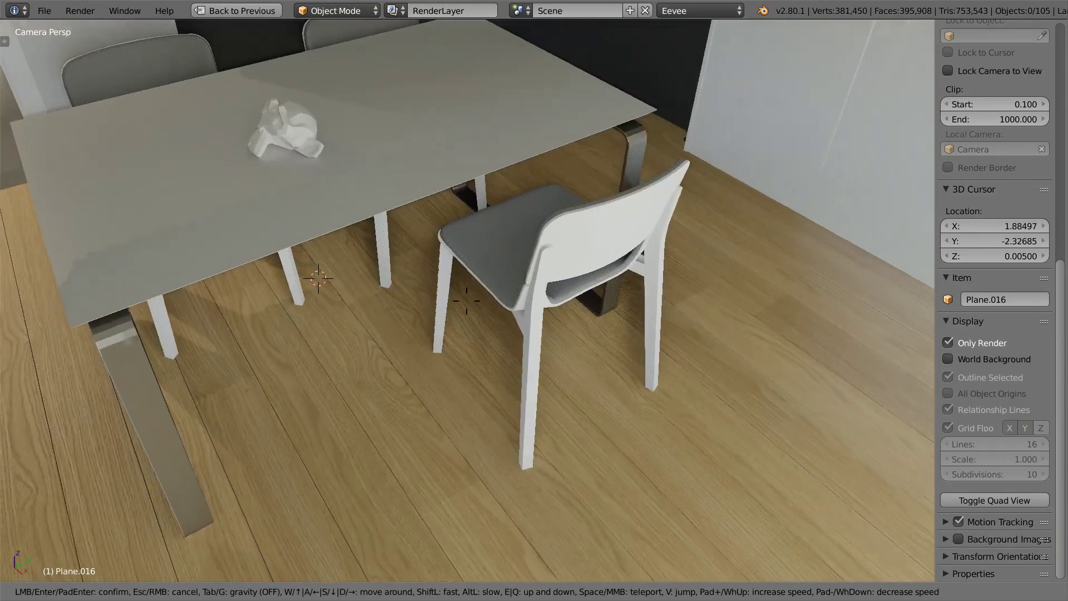
key("Return")
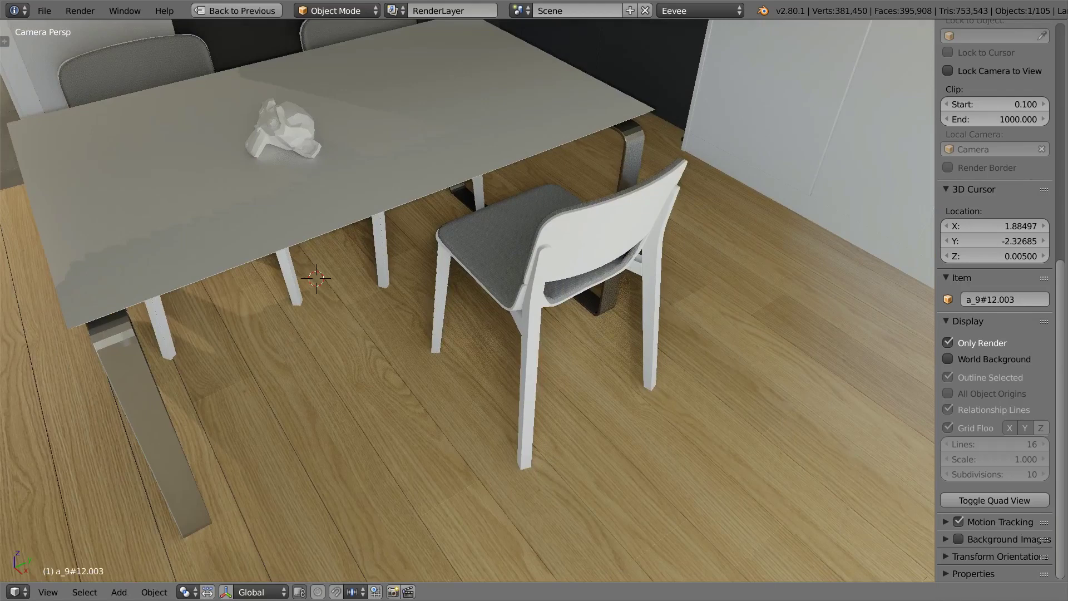
Try to move the front dining chair away from the table
key("g")
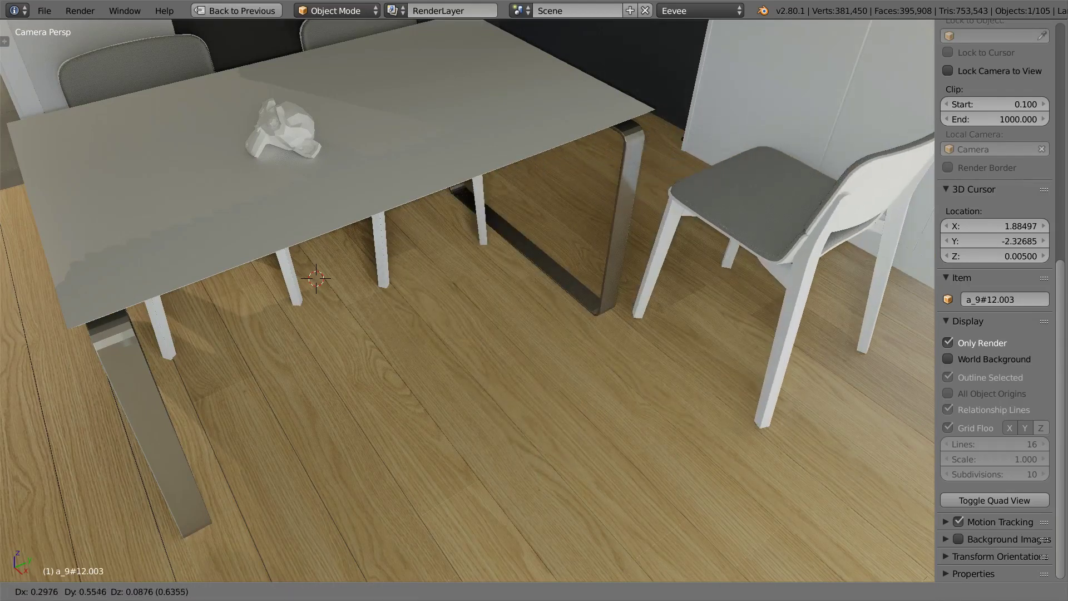
key("Return")
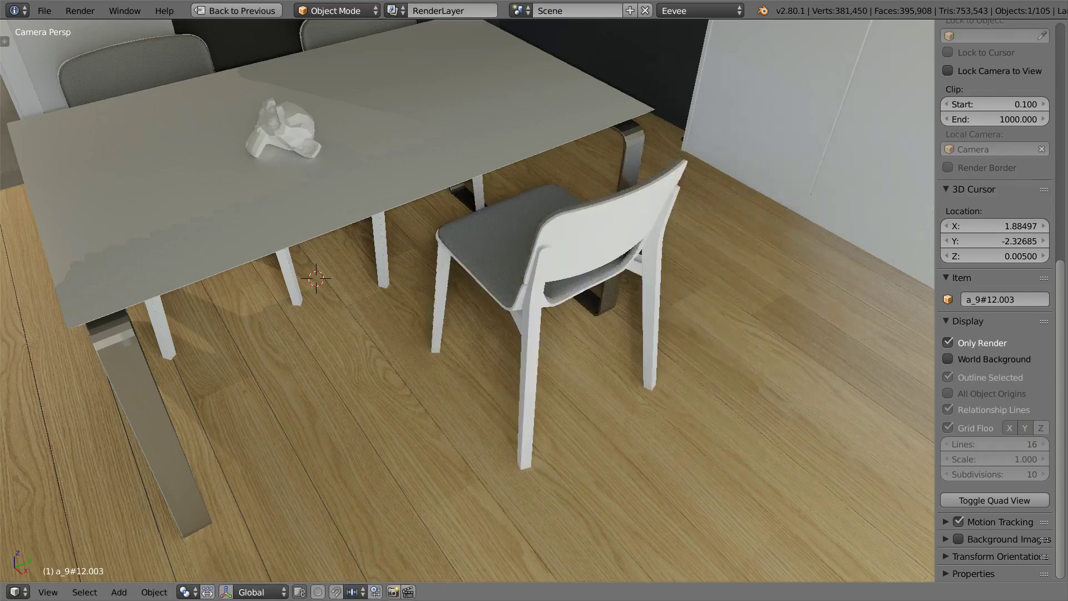
Walk back from the table to view the kitchen and shelves, and restore the multi-area screen layout
key("shift+grave")
key("s")
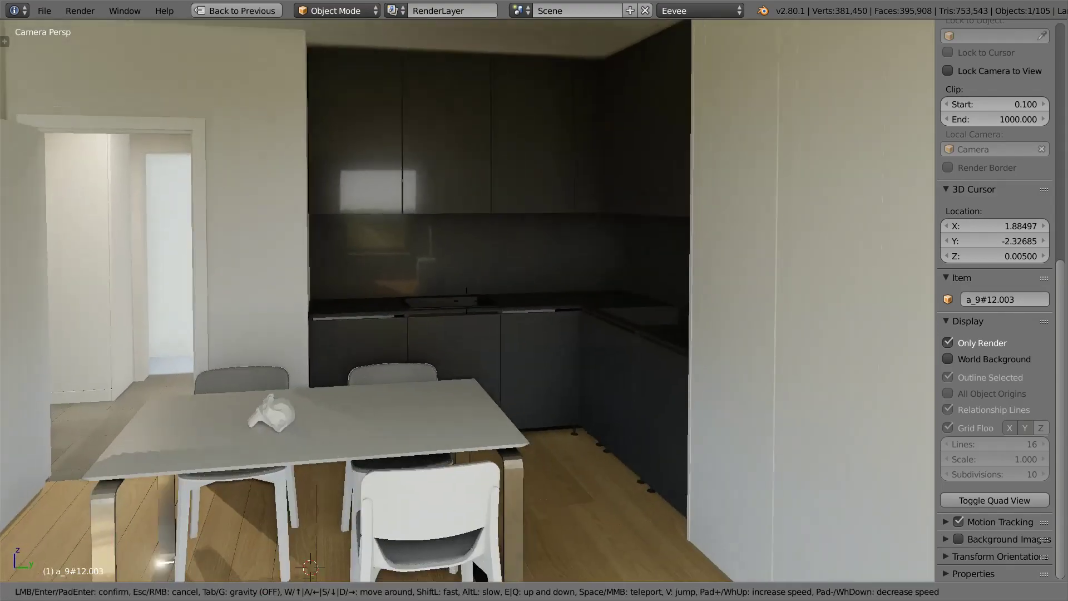
key("s")
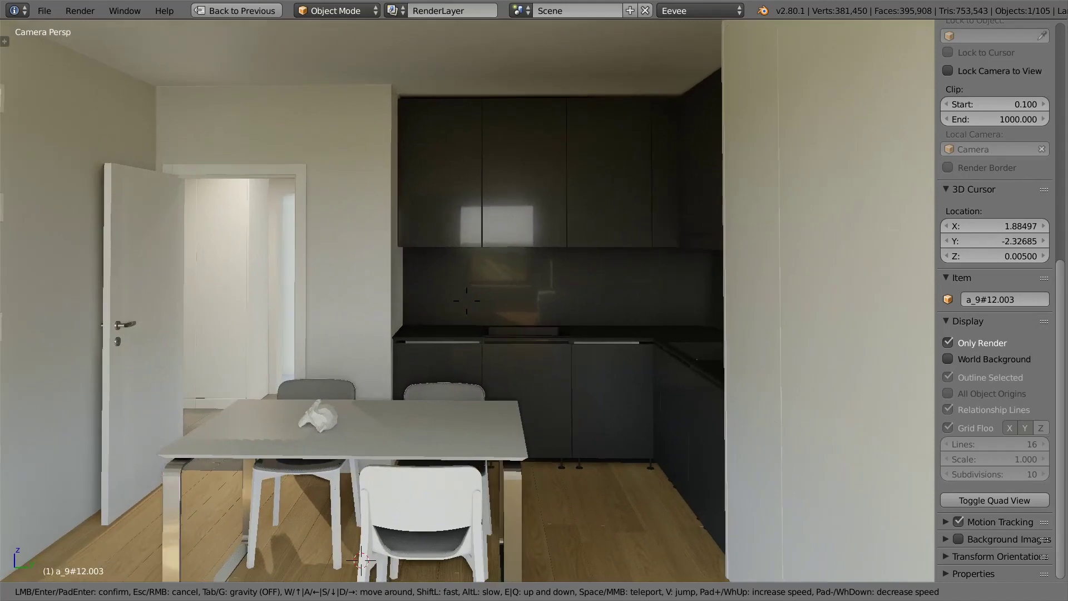
key("s")
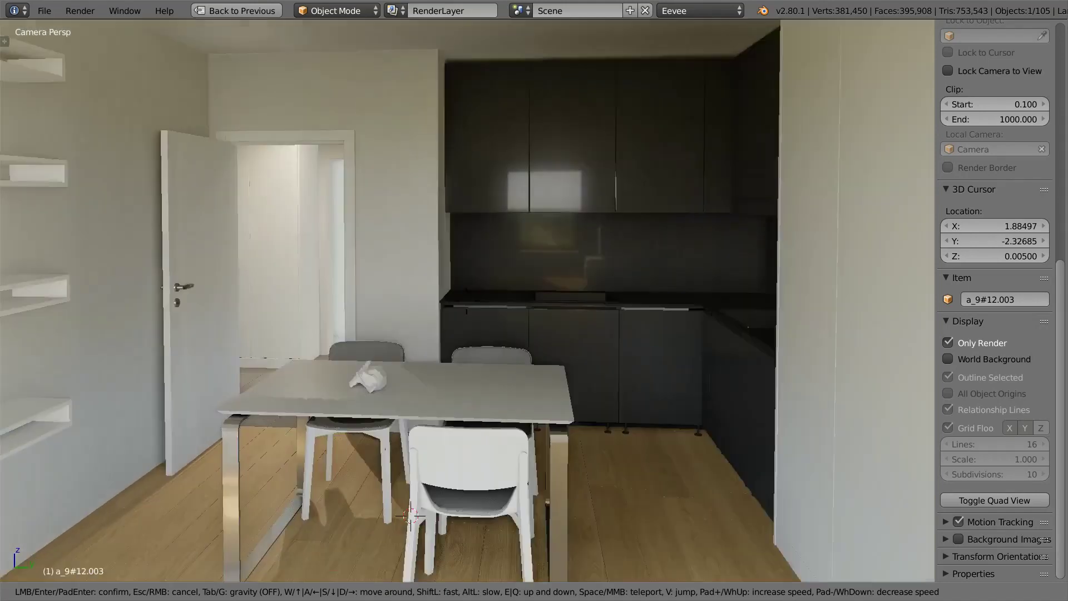
key("a")
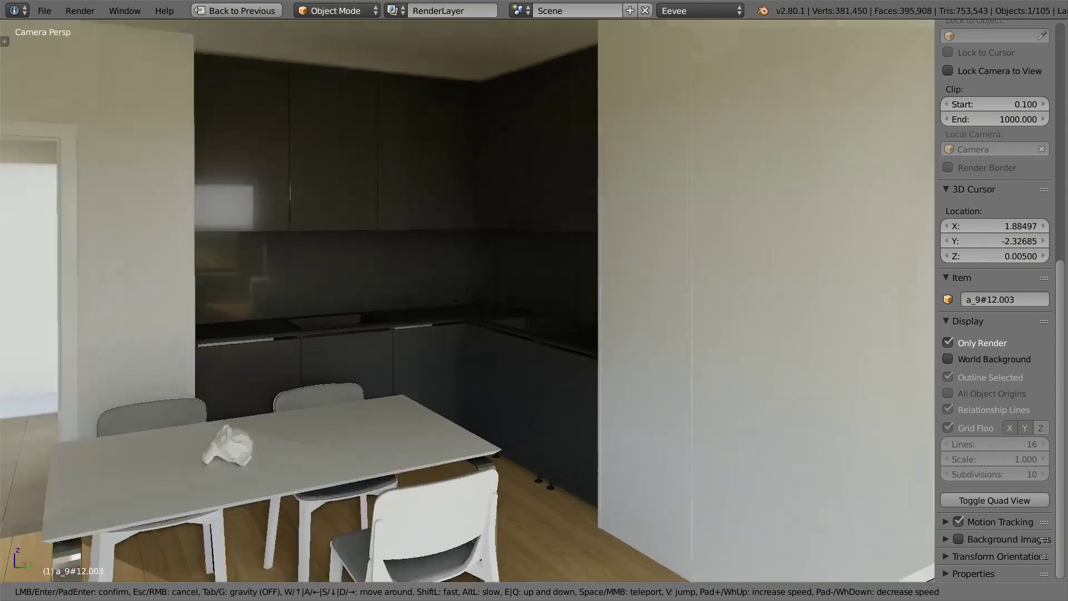
key("Return")
key("ctrl+Up")
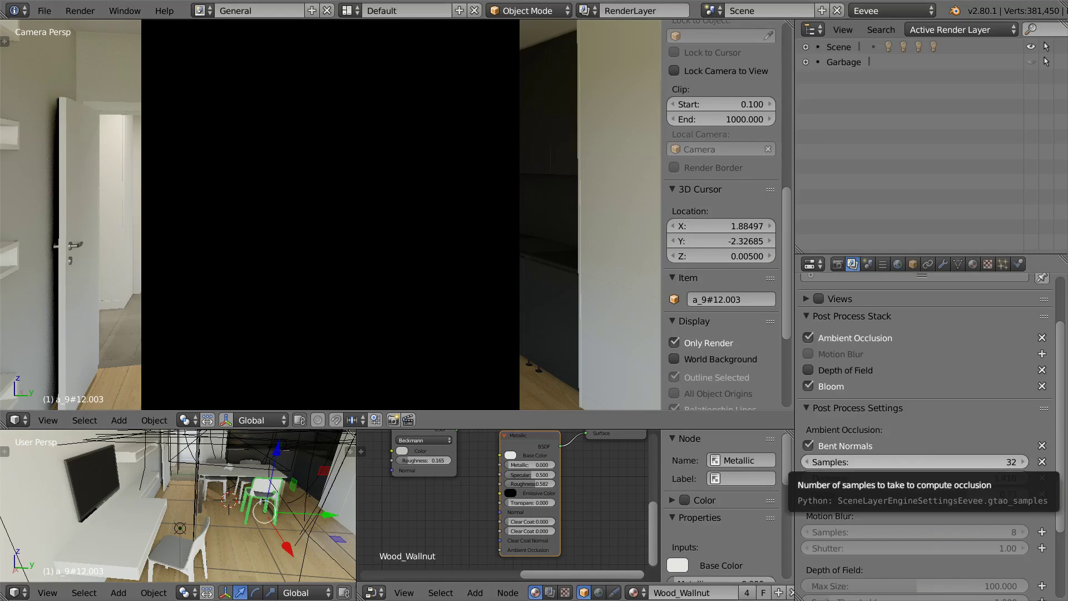
left_click(912, 461)
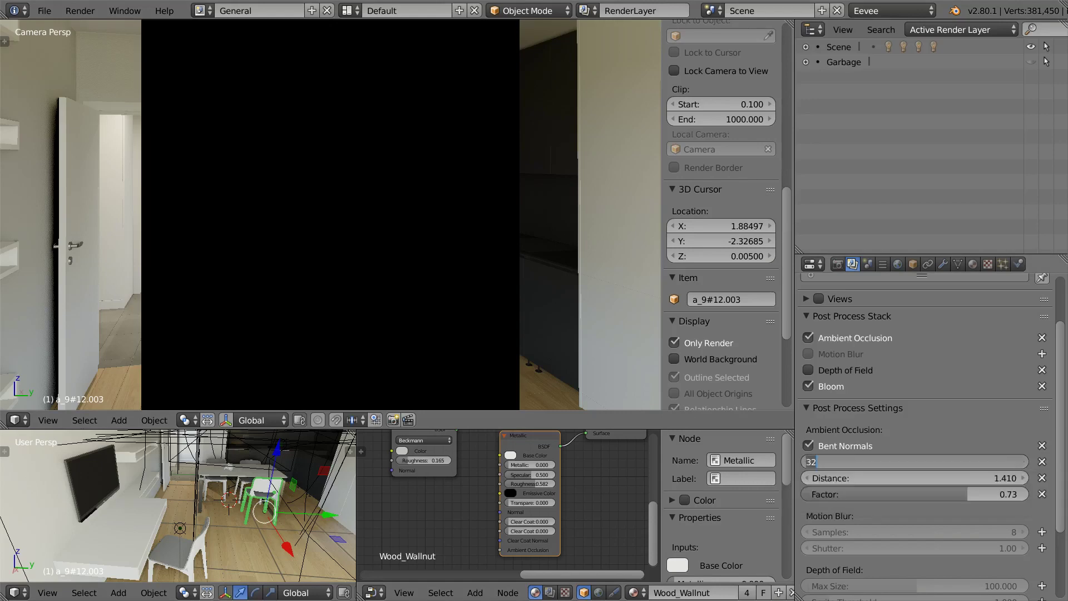
type("7")
key("Return")
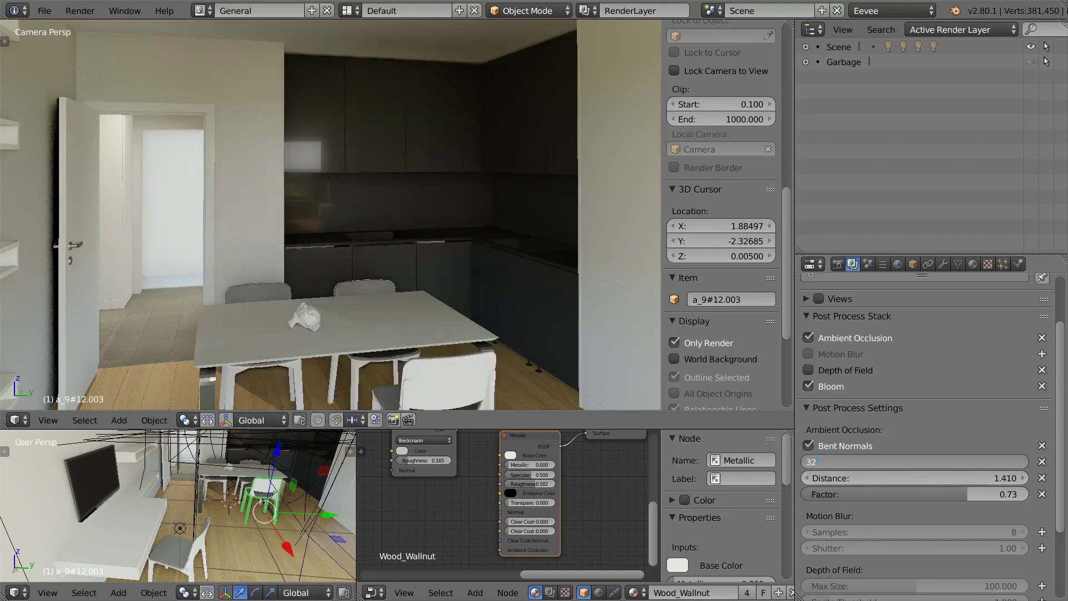
key("Return")
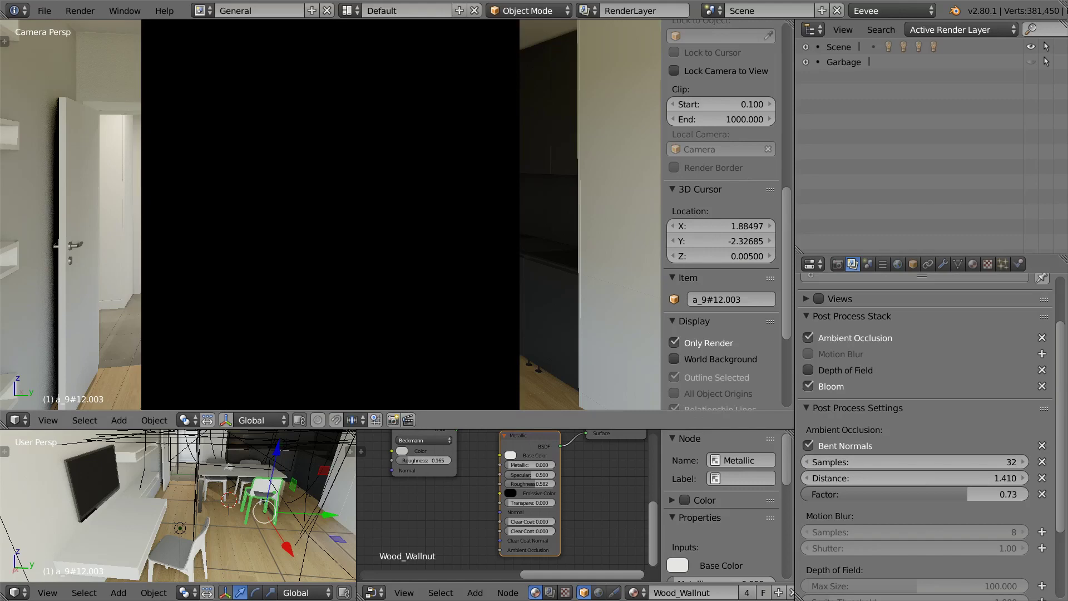
Walk through the living room past the desk and dining table, into the hallway and towards the bathroom to examine the ambient occlusion shading
key("shift+f")
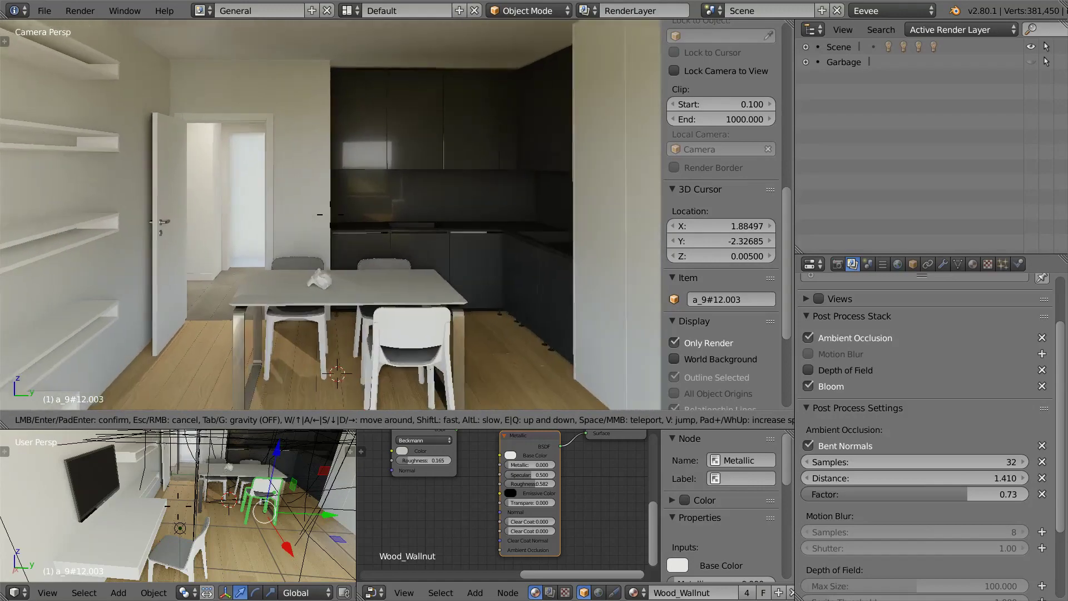
key("s")
key("w")
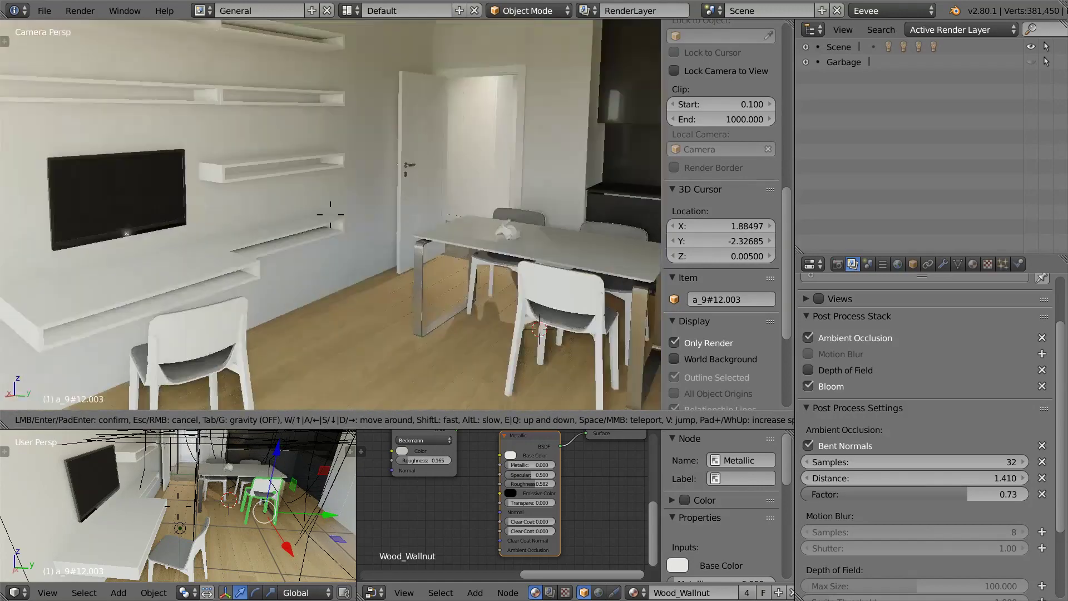
key("w")
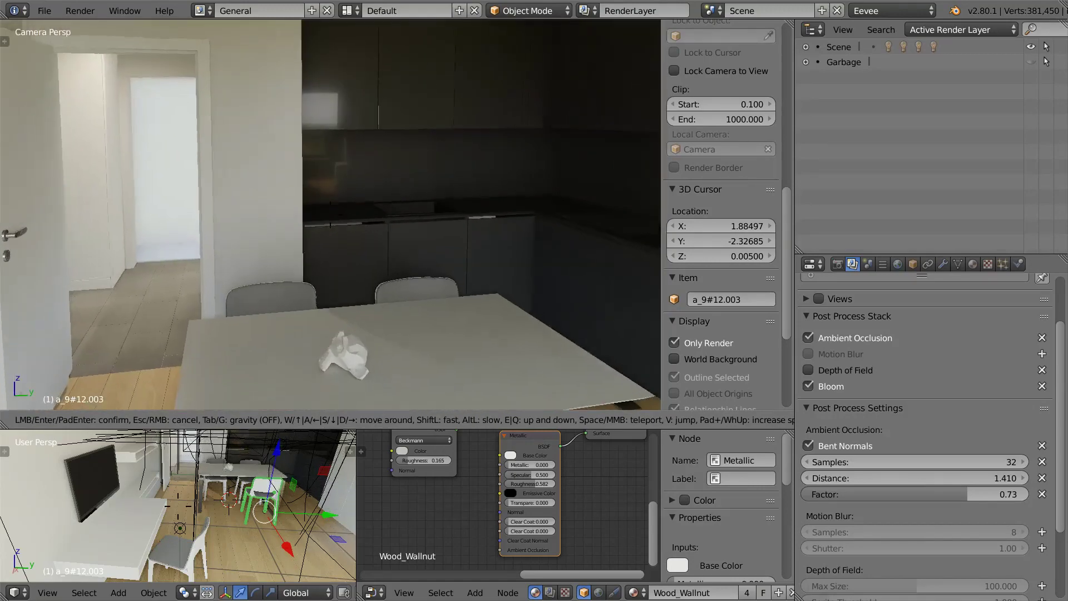
key("w")
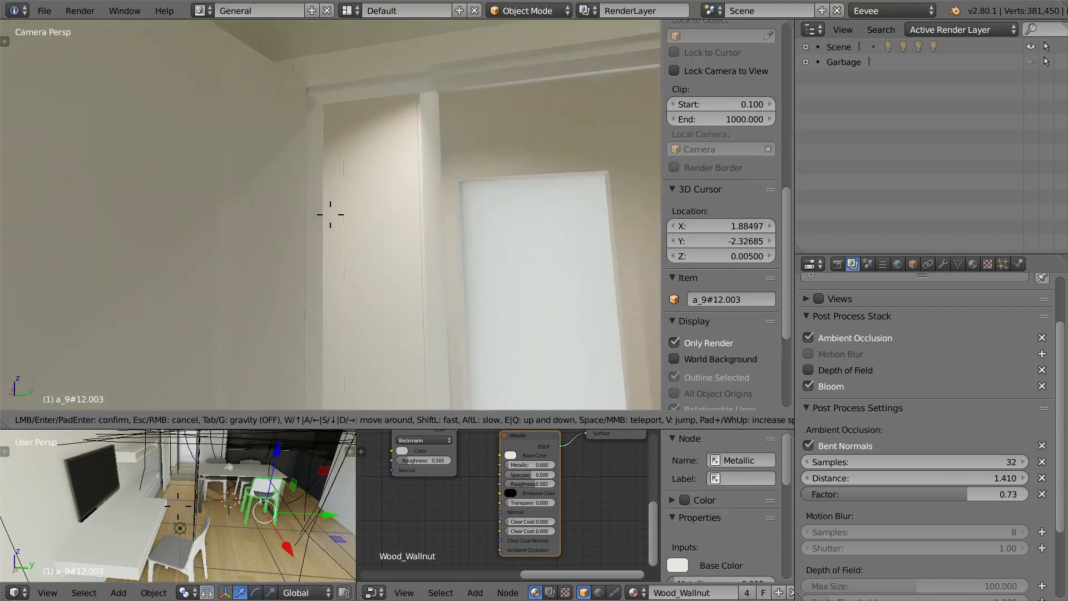
key("w")
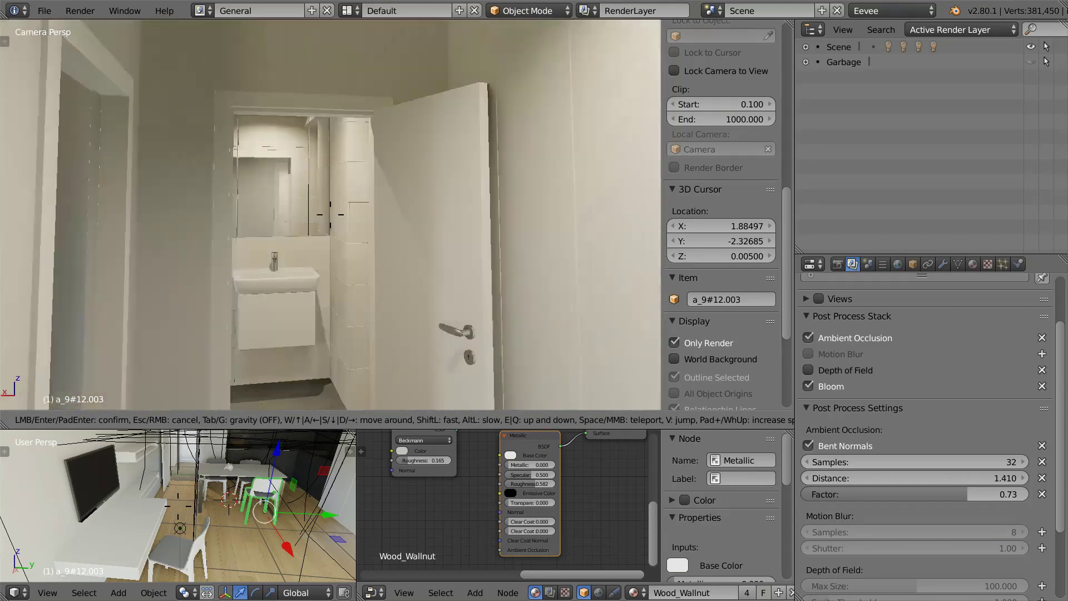